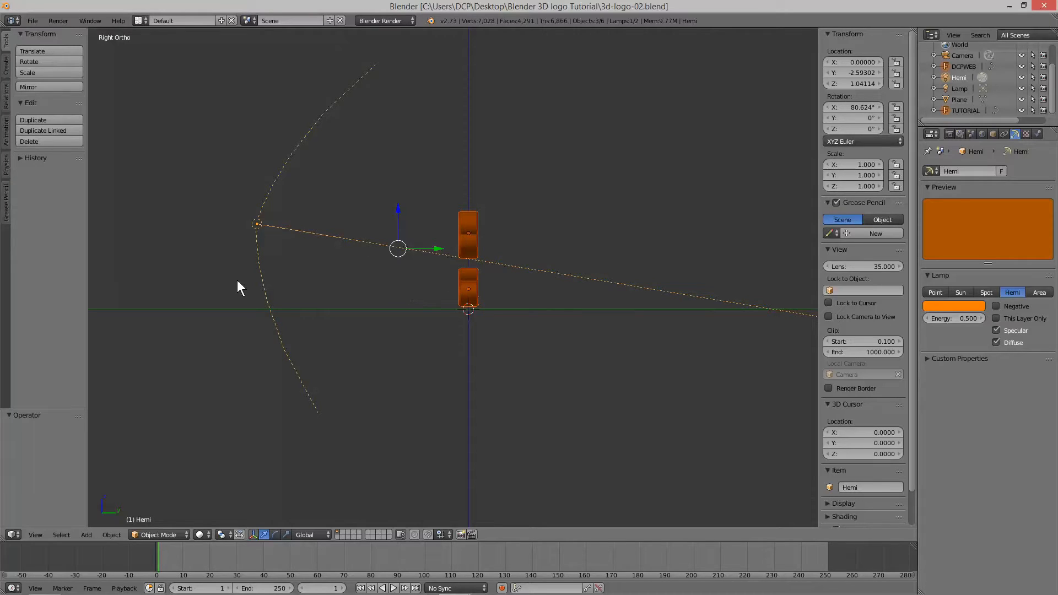
Render the current frame to examine the lighting on the 3D logo text, and return to the scene
{"action": "scroll", "coordinate": [284, 309], "scroll_direction": "down", "scroll_amount": 2}
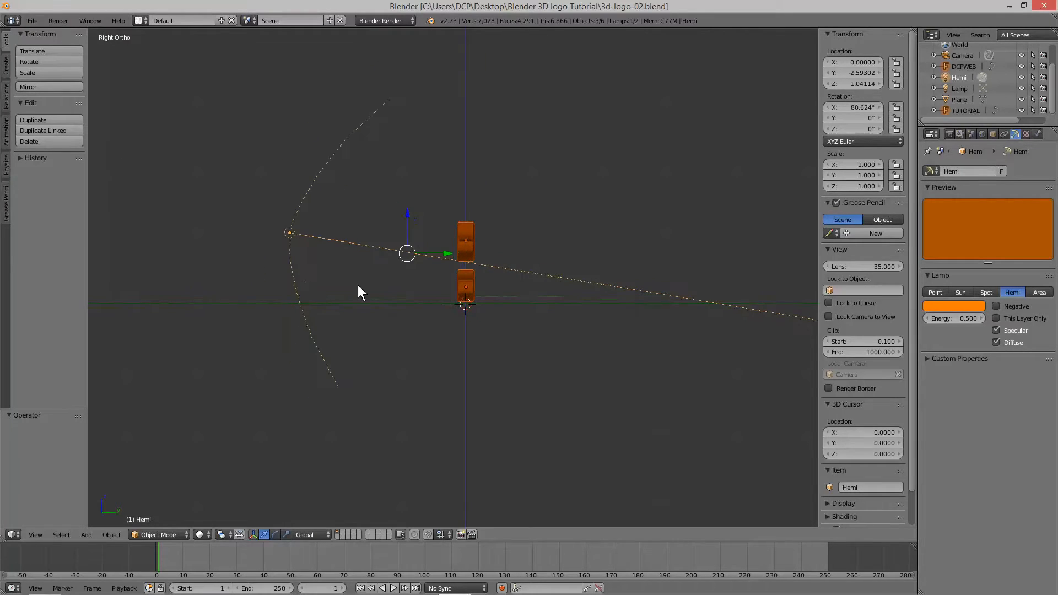
{"action": "middle_click_drag", "start_coordinate": [227, 232], "coordinate": [342, 247]}
{"action": "key", "text": "F12"}
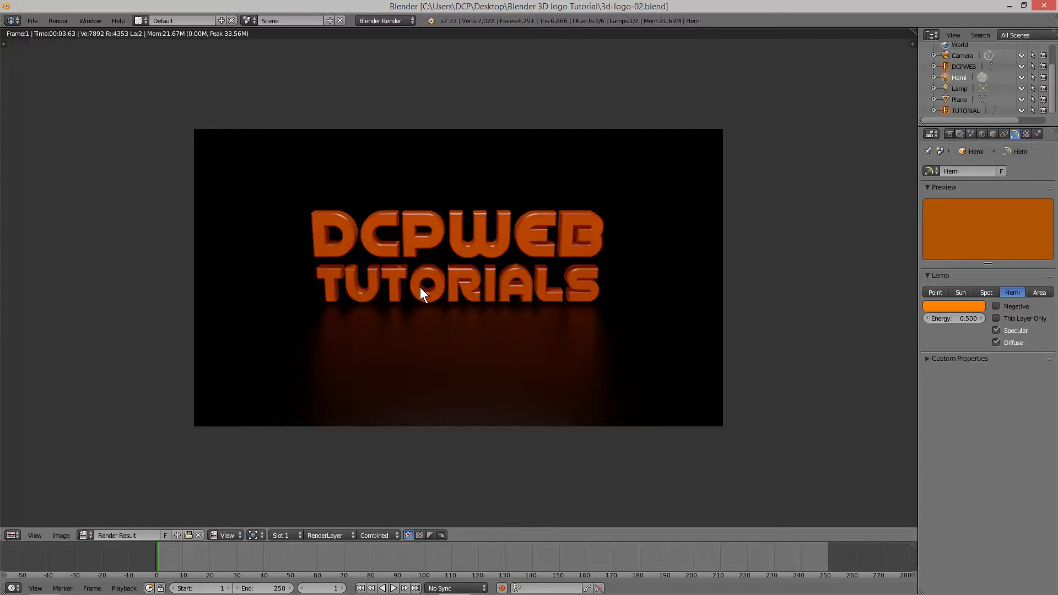
{"action": "key", "text": "Escape"}
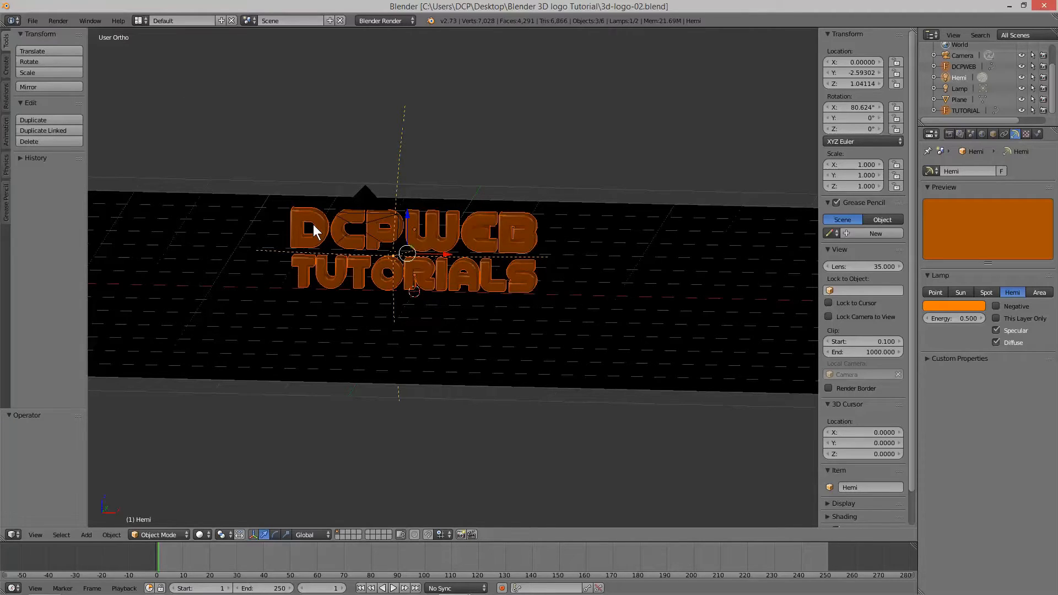
Add a cylinder mesh at the scene origin in front view and scale it down uniformly to about 0.129
{"action": "key", "text": "KP_1"}
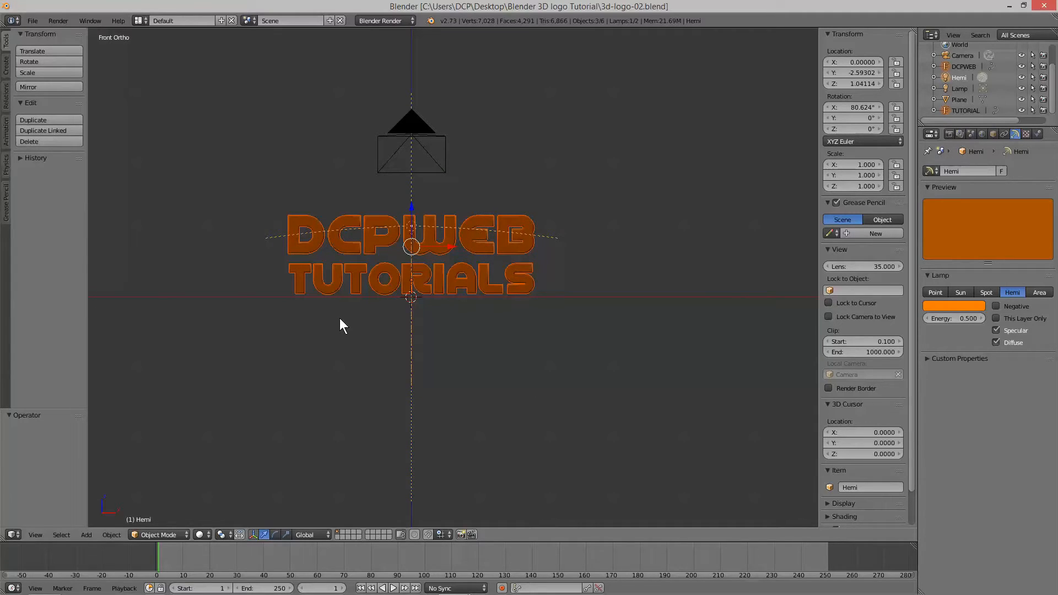
{"action": "key", "text": "shift+a"}
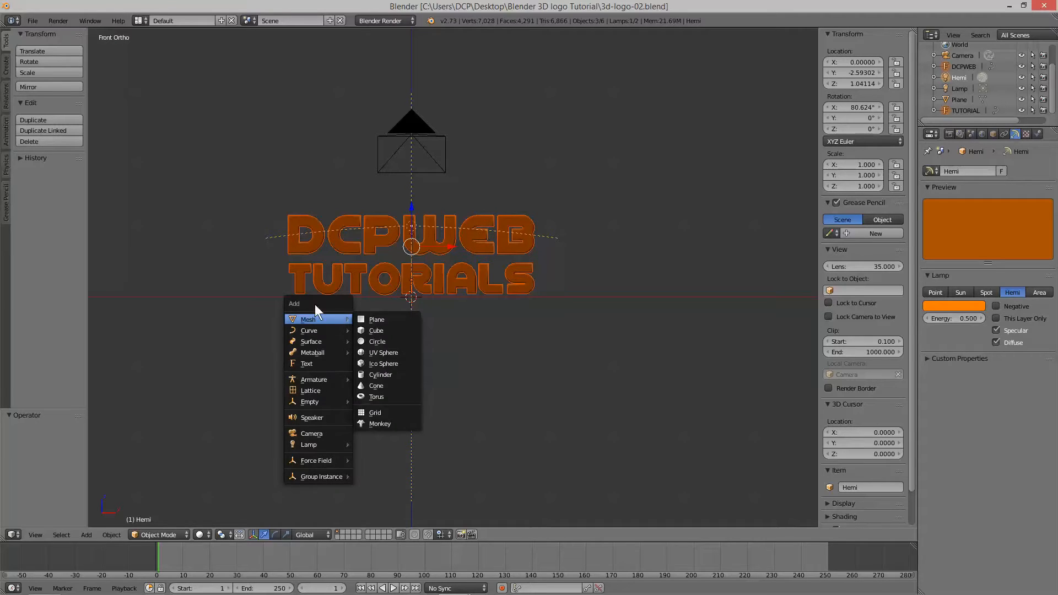
{"action": "left_click", "coordinate": [86, 535]}
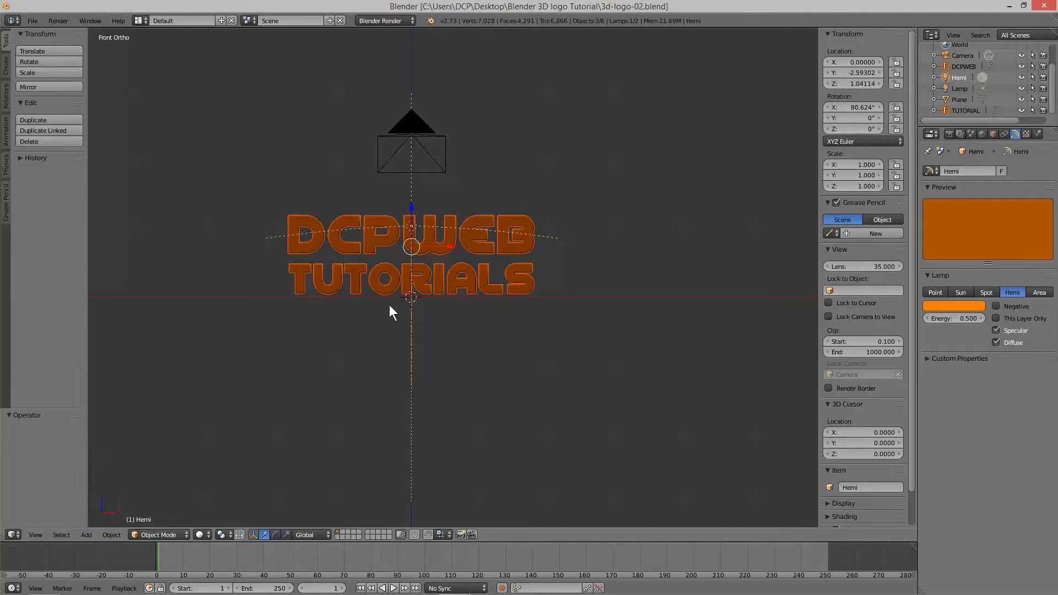
{"action": "key", "text": "shift+a"}
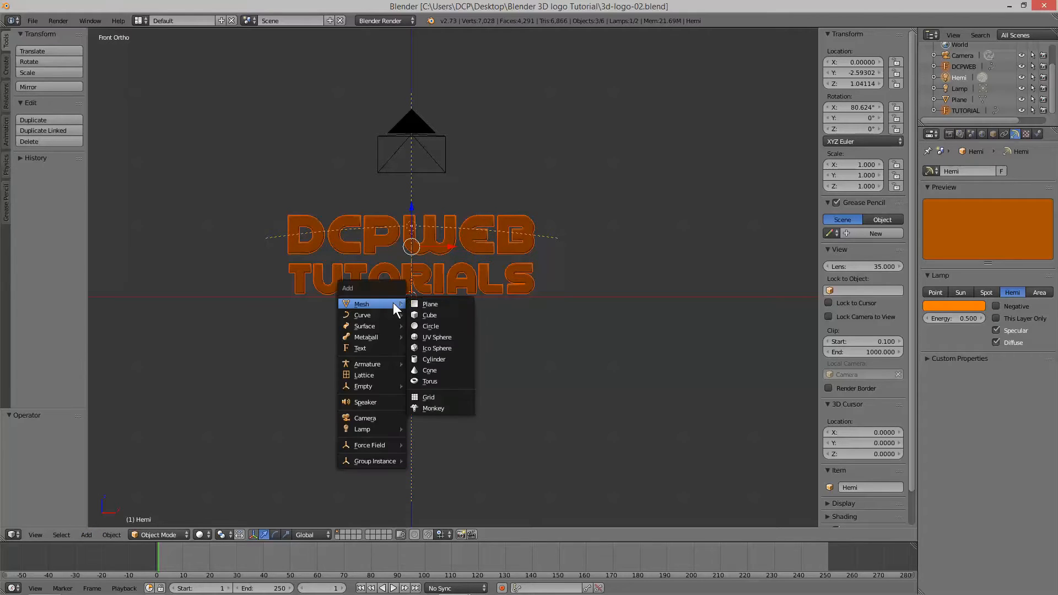
{"action": "left_click", "coordinate": [431, 360]}
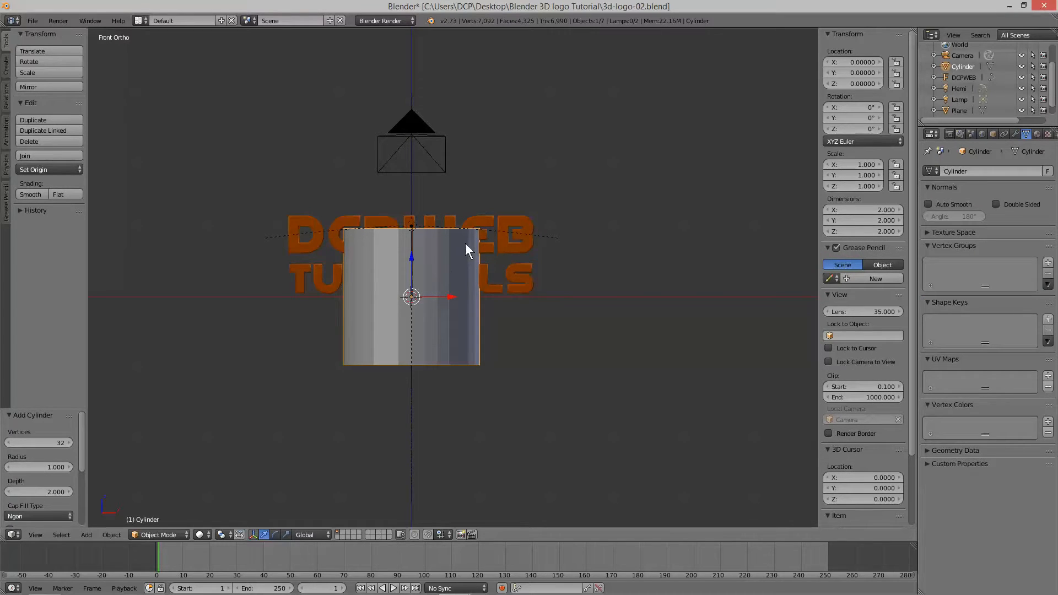
{"action": "key", "text": "s"}
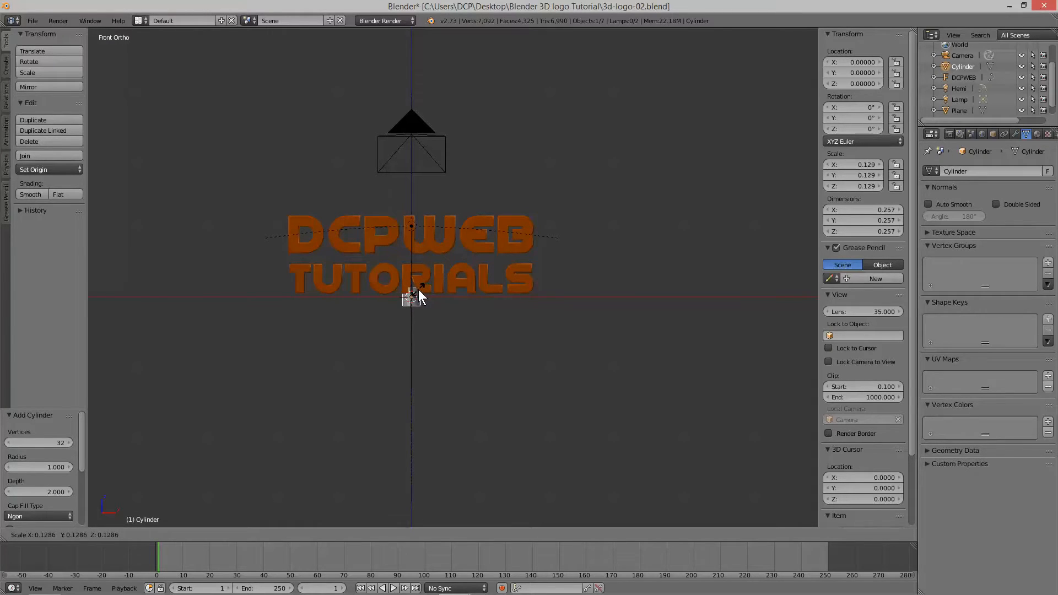
{"action": "left_click", "coordinate": [418, 291]}
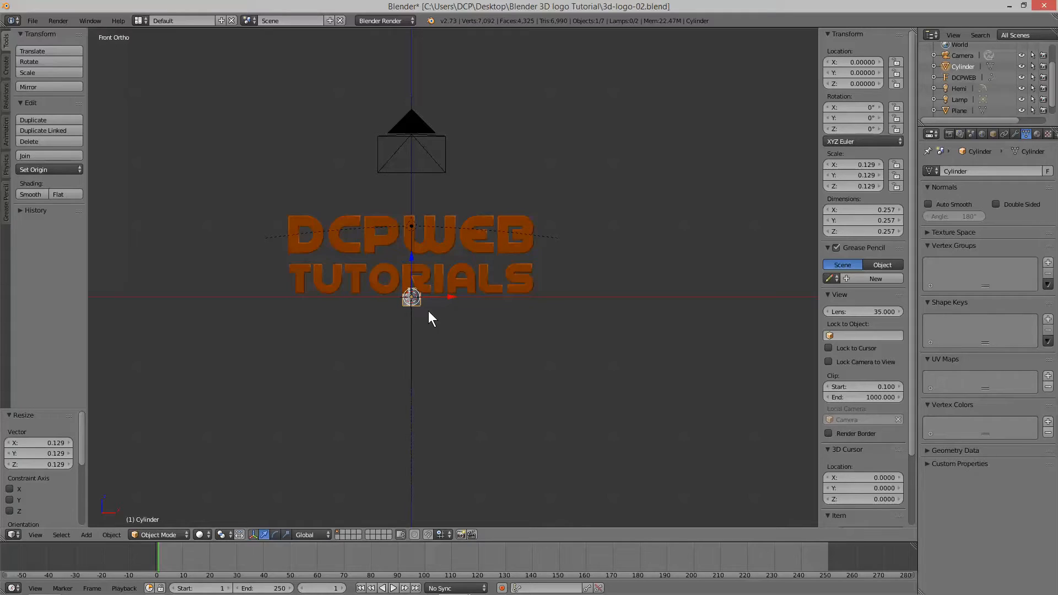
Rotate the cylinder 90° around Y and stretch its Z scale to about 1.809 to match the logo text's width
{"action": "left_click", "coordinate": [842, 118]}
{"action": "left_click_drag", "start_coordinate": [841, 118], "coordinate": [886, 118]}
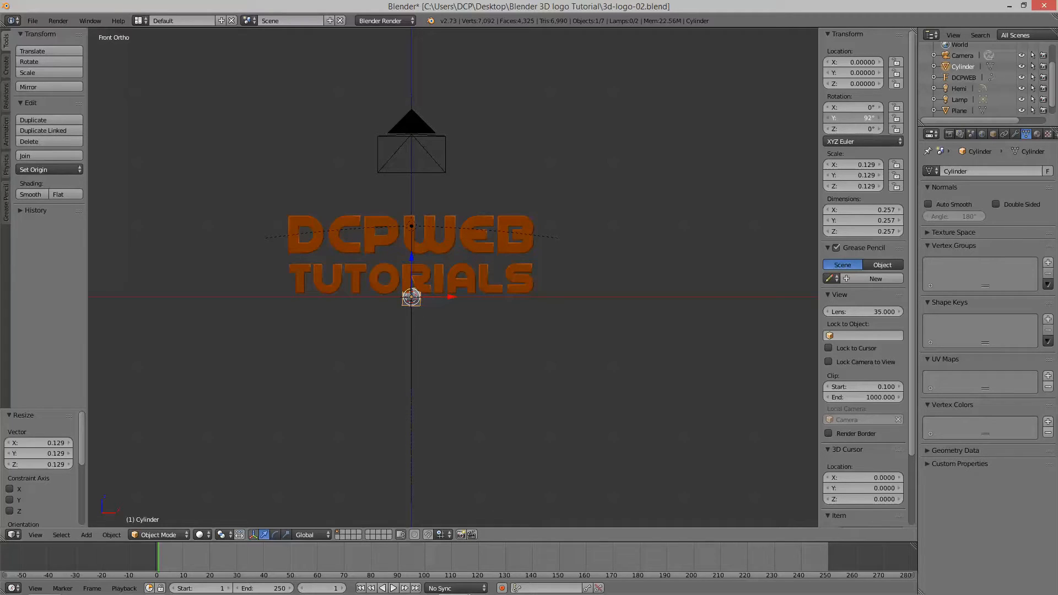
{"action": "left_click_drag", "start_coordinate": [885, 118], "coordinate": [852, 117]}
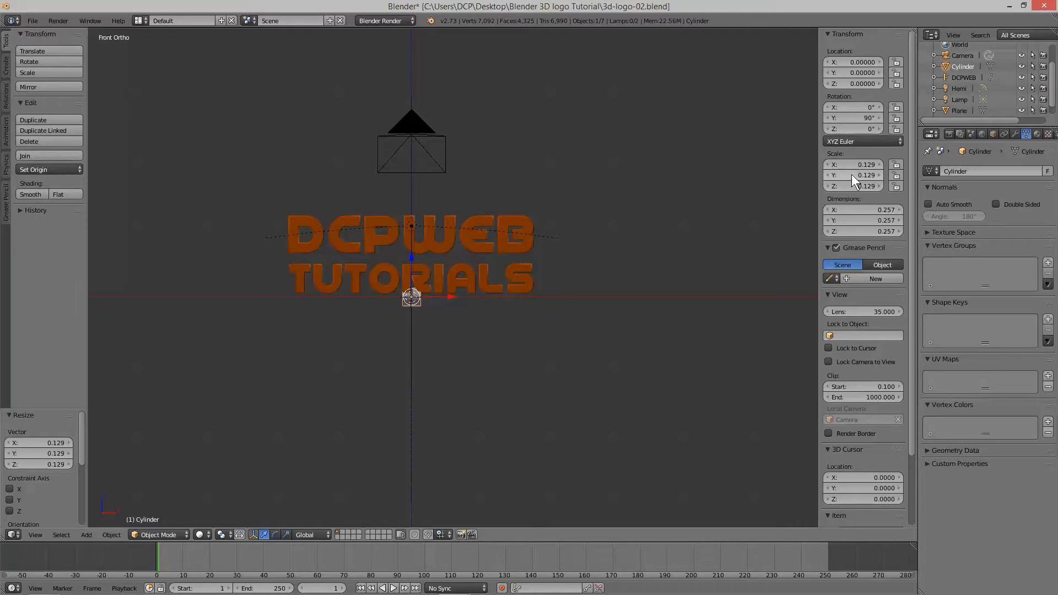
{"action": "left_click_drag", "start_coordinate": [850, 184], "coordinate": [927, 185]}
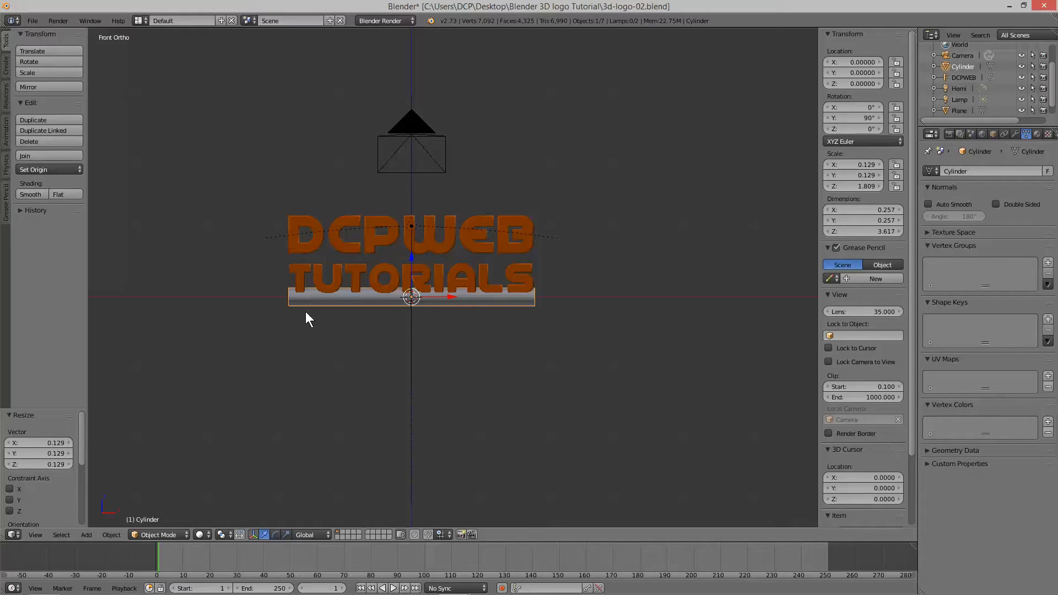
In the right side view, move the cylinder behind and above the text to about Y 1.037, Z 1.199
{"action": "key", "text": "KP_3"}
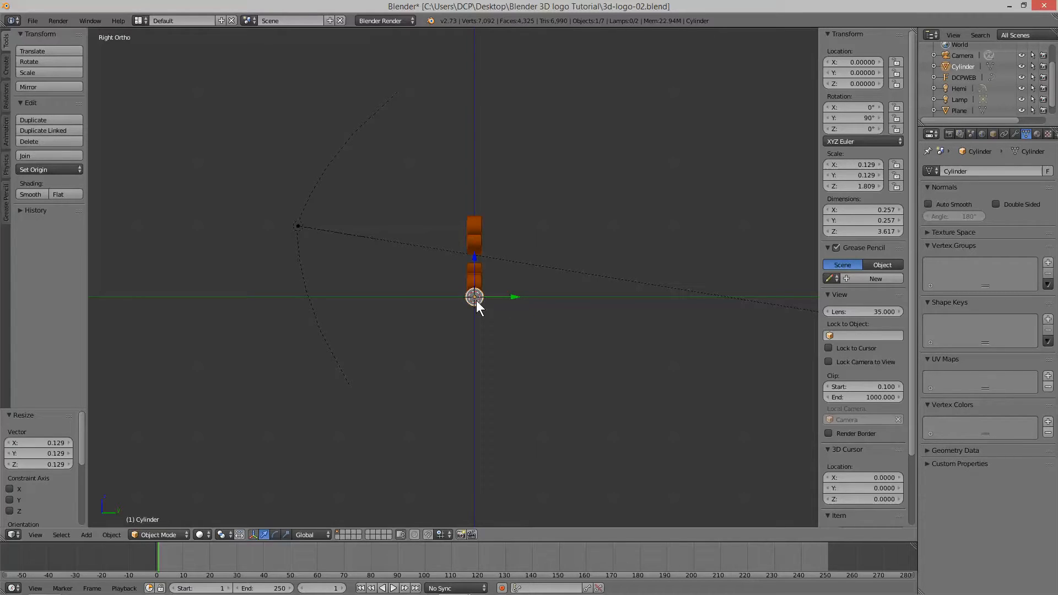
{"action": "left_click_drag", "start_coordinate": [476, 300], "coordinate": [547, 219]}
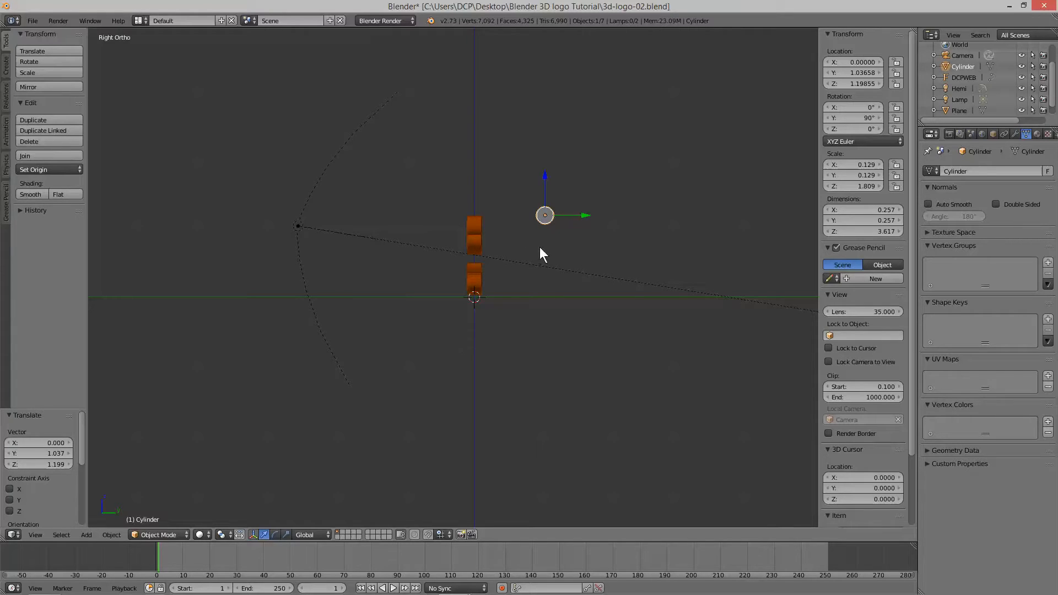
Set the viewport shading to Wireframe and enter Edit Mode on the cylinder, seen end-on up close
{"action": "scroll", "coordinate": [562, 216], "scroll_direction": "up", "scroll_amount": 4}
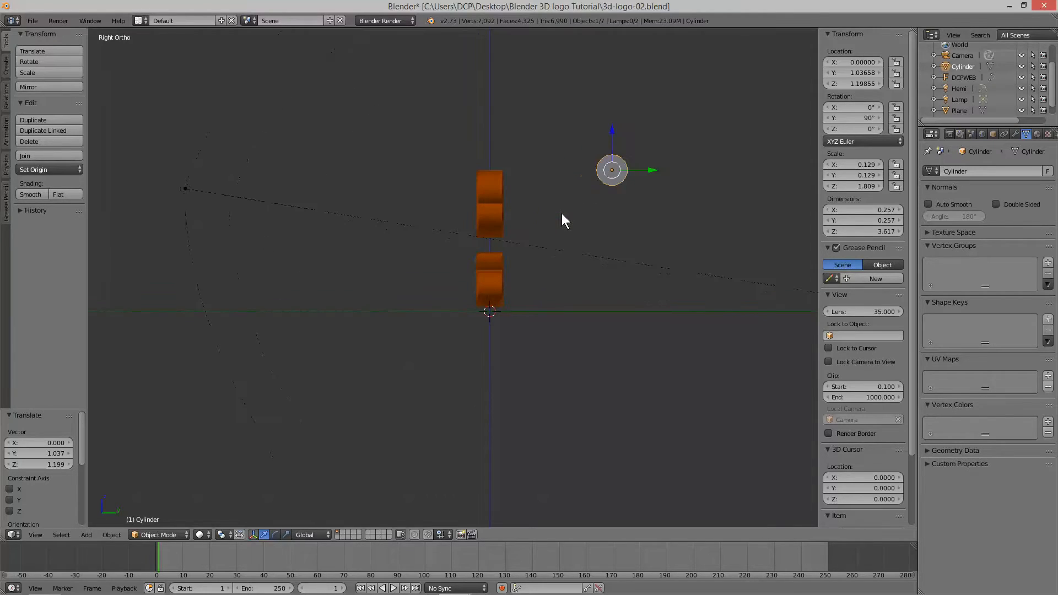
{"action": "scroll", "coordinate": [565, 214], "scroll_direction": "up", "scroll_amount": 2}
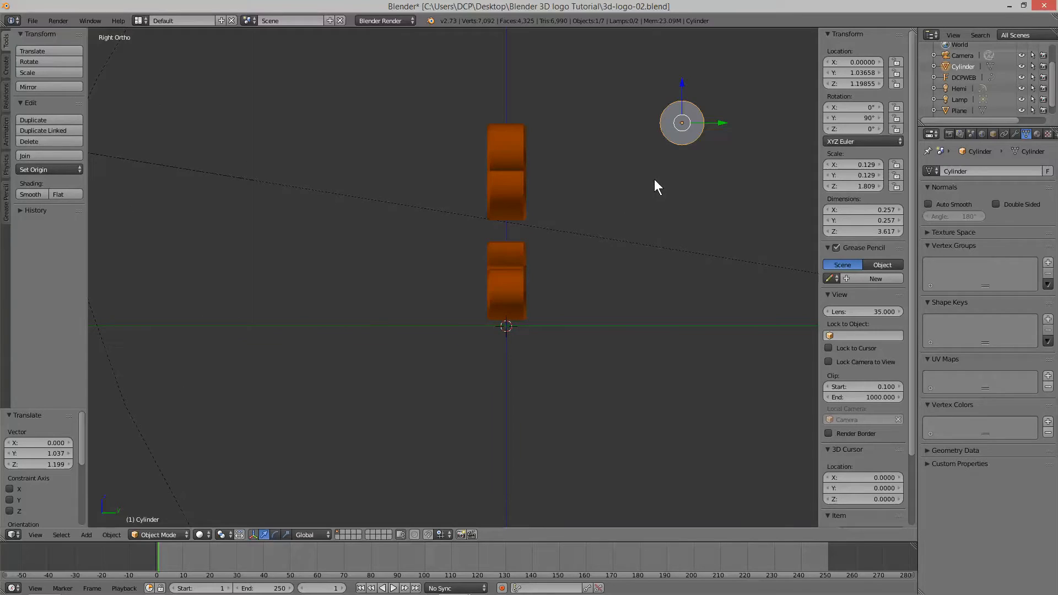
{"action": "middle_click_drag", "start_coordinate": [654, 180], "coordinate": [451, 303], "text": "shift"}
{"action": "scroll", "coordinate": [466, 270], "scroll_direction": "up", "scroll_amount": 4}
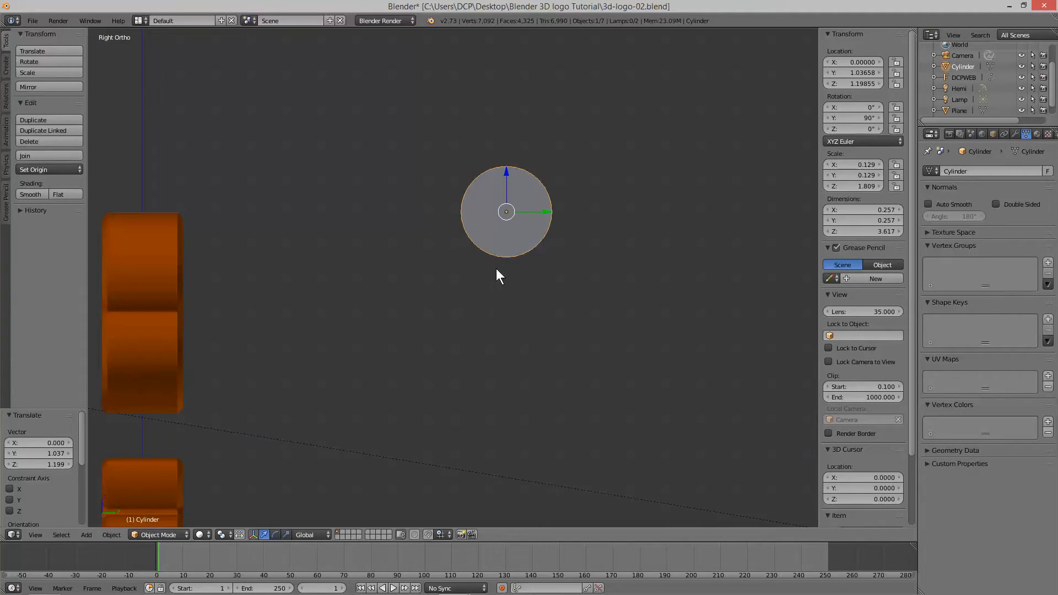
{"action": "middle_click_drag", "start_coordinate": [509, 275], "coordinate": [441, 323], "text": "shift"}
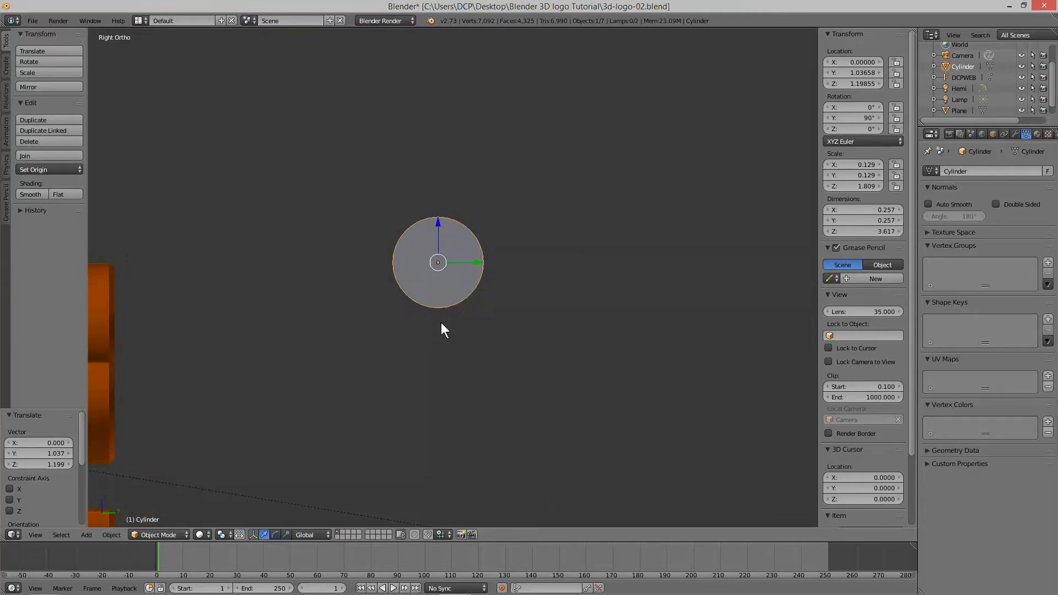
{"action": "scroll", "coordinate": [441, 321], "scroll_direction": "up", "scroll_amount": 1}
{"action": "scroll", "coordinate": [441, 321], "scroll_direction": "up", "scroll_amount": 1}
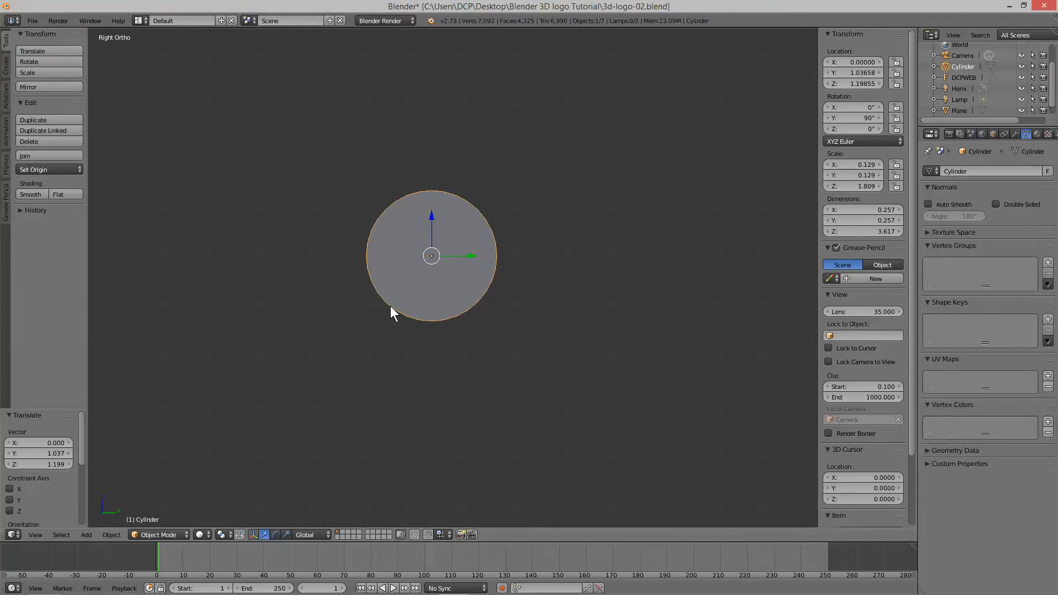
{"action": "scroll", "coordinate": [390, 306], "scroll_direction": "up", "scroll_amount": 1}
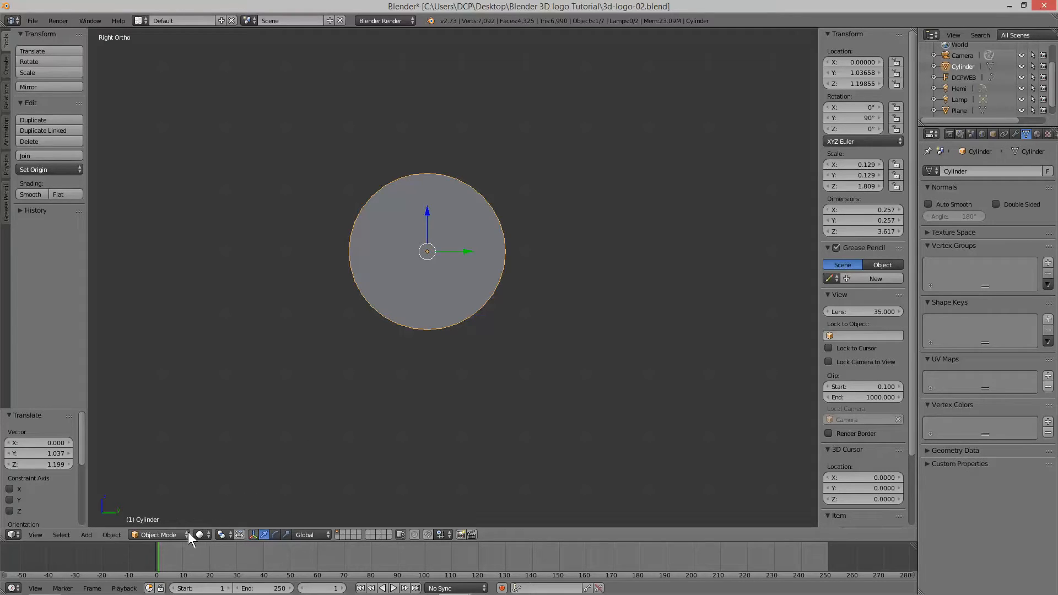
{"action": "left_click", "coordinate": [205, 534]}
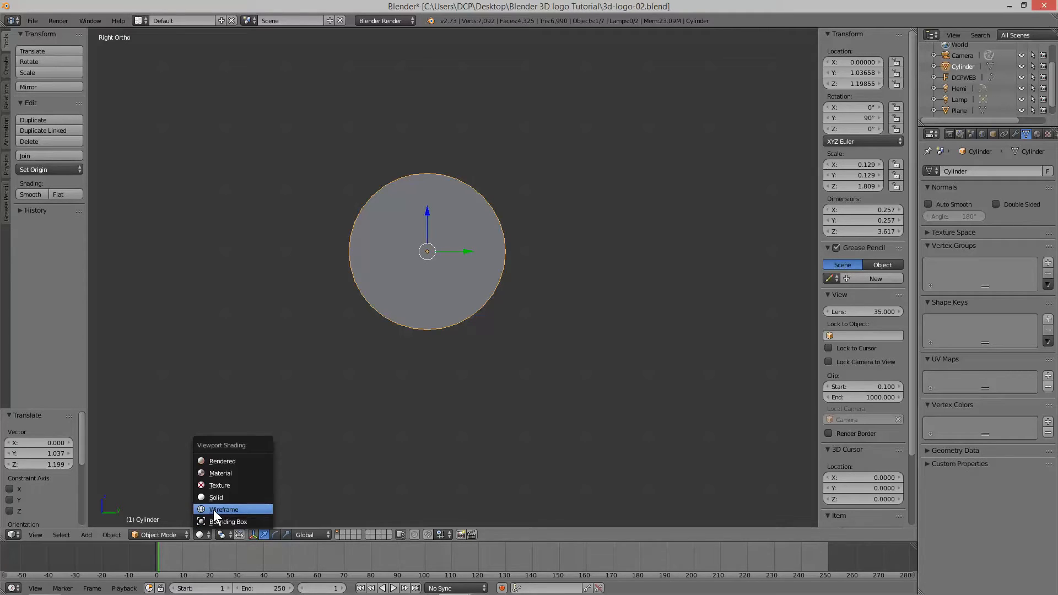
{"action": "left_click", "coordinate": [213, 510]}
{"action": "left_click", "coordinate": [176, 532]}
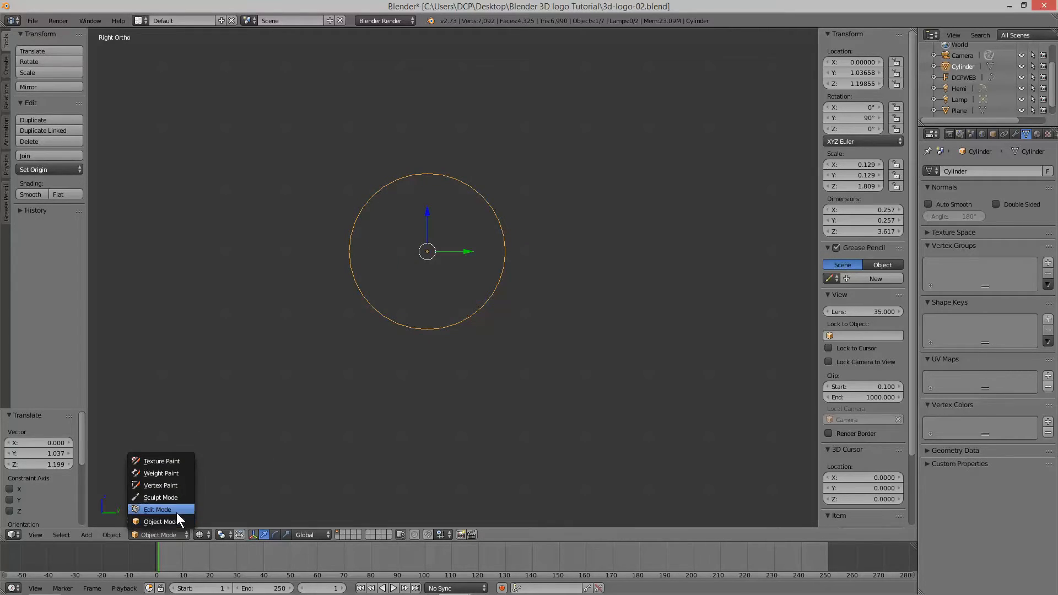
{"action": "left_click", "coordinate": [174, 510]}
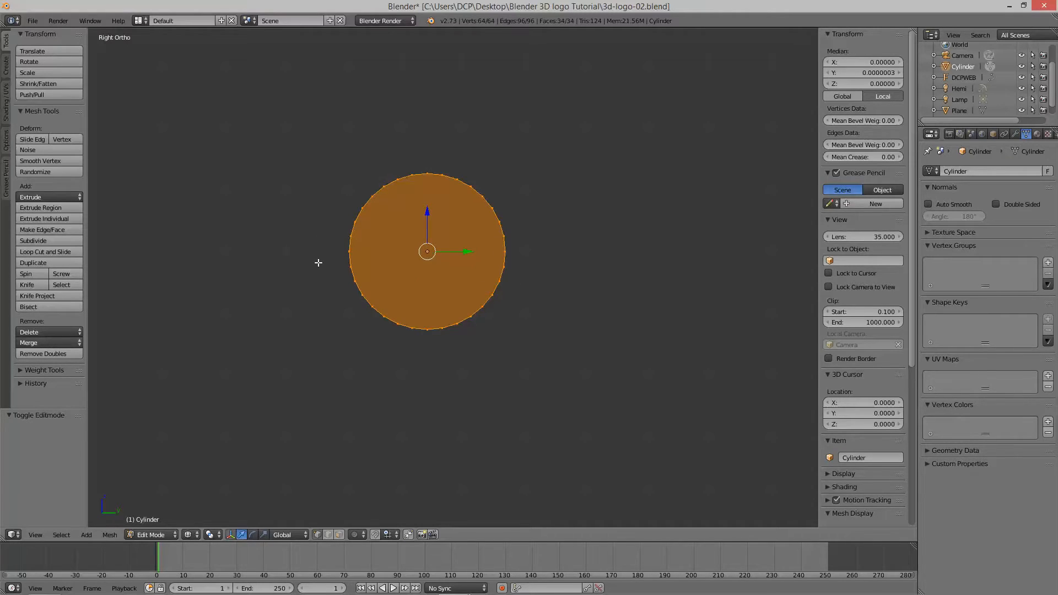
Delete the edges of the cylinder's lower half, leaving the upper half as an open arch
{"action": "key", "text": "a"}
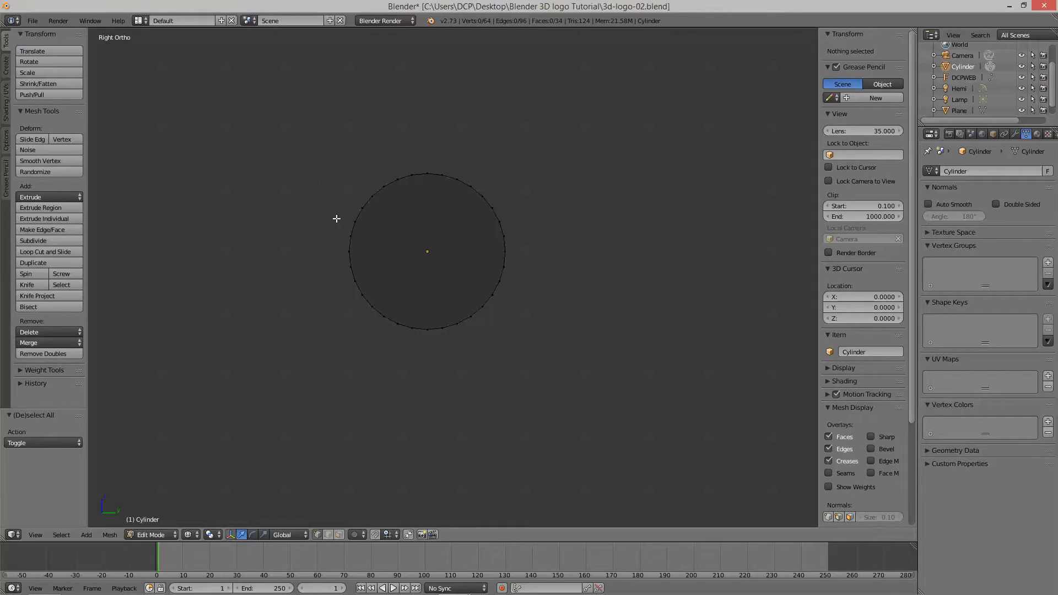
{"action": "key", "text": "b"}
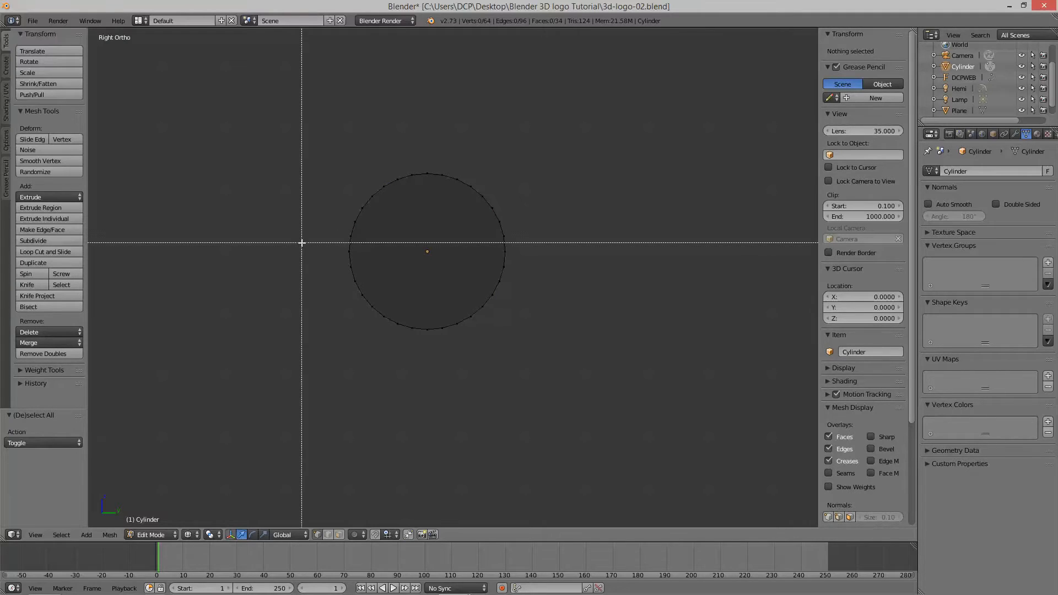
{"action": "left_click_drag", "start_coordinate": [326, 241], "coordinate": [526, 346]}
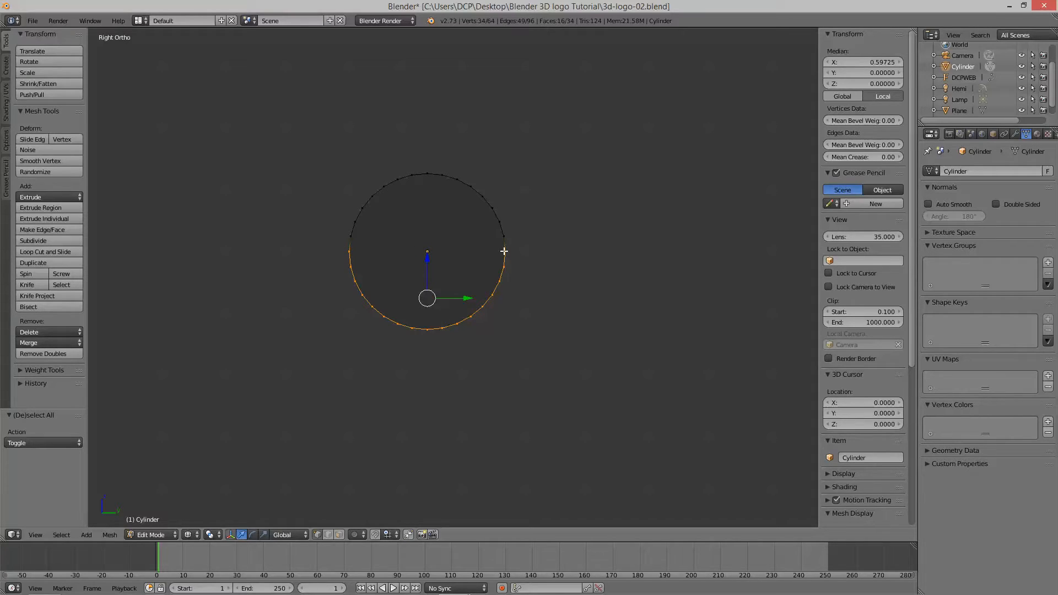
{"action": "key", "text": "x"}
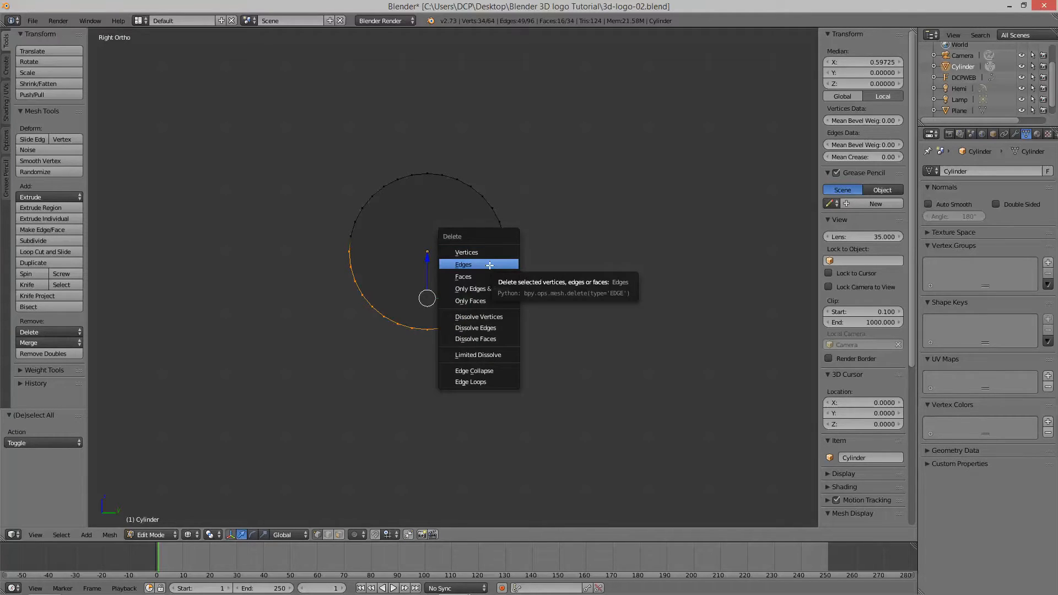
{"action": "left_click", "coordinate": [489, 265]}
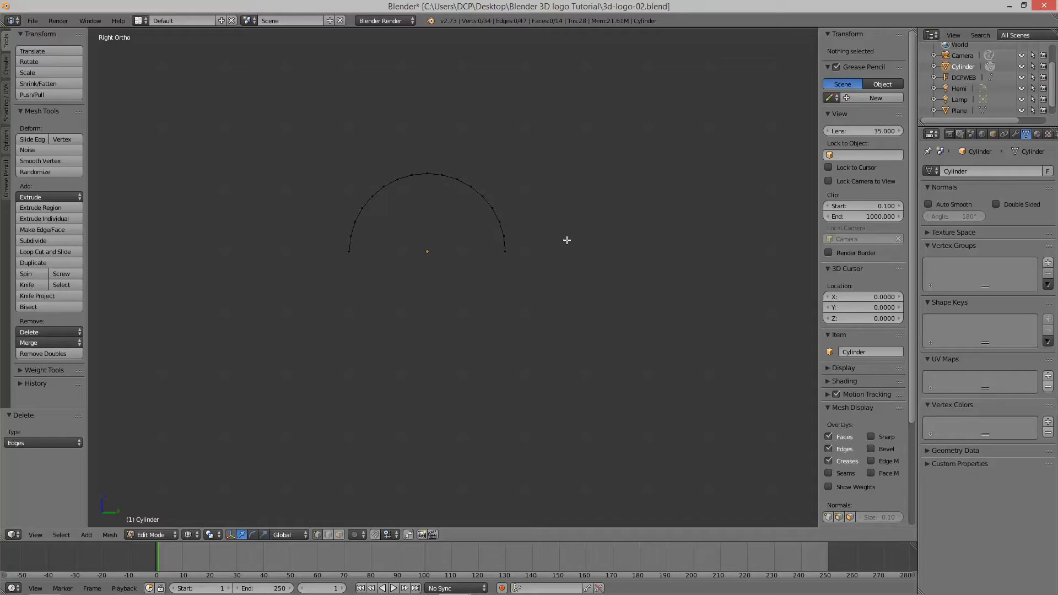
Return to Object Mode and display the half cylinder with Material shading in a perspective view
{"action": "left_click", "coordinate": [164, 534]}
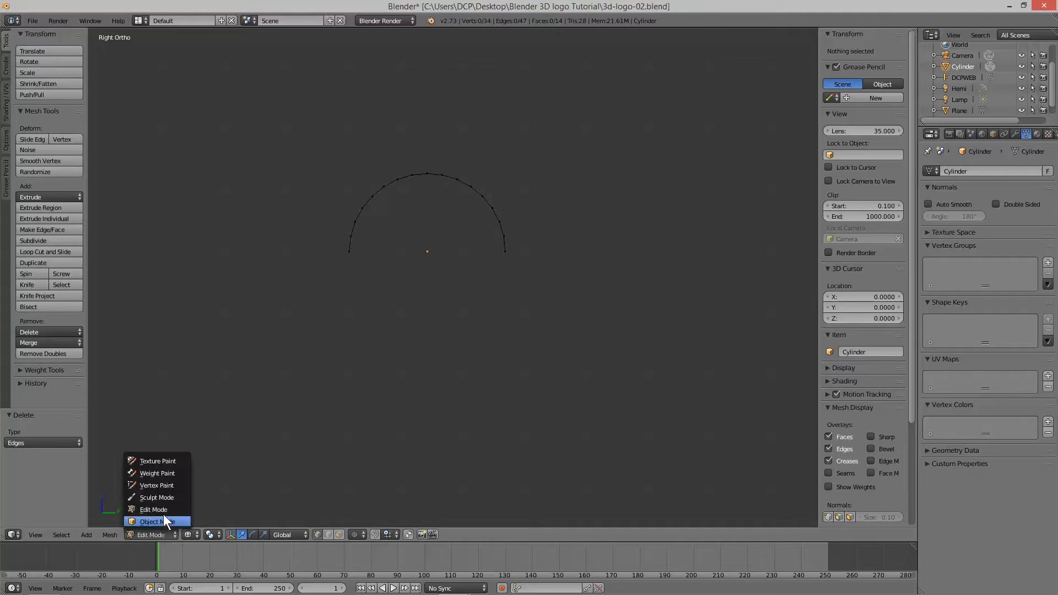
{"action": "left_click", "coordinate": [161, 521]}
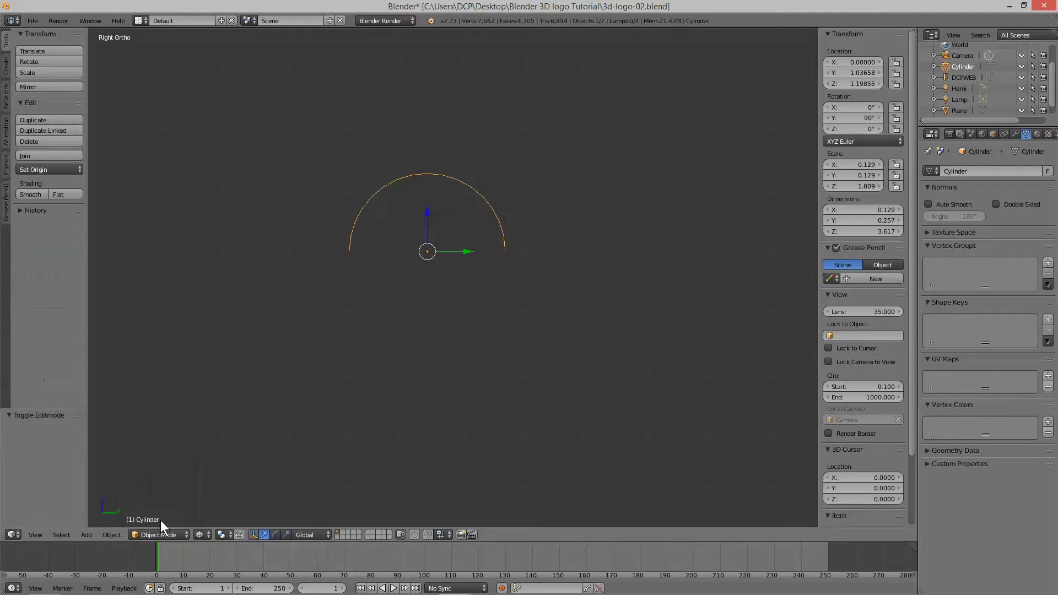
{"action": "left_click", "coordinate": [206, 534]}
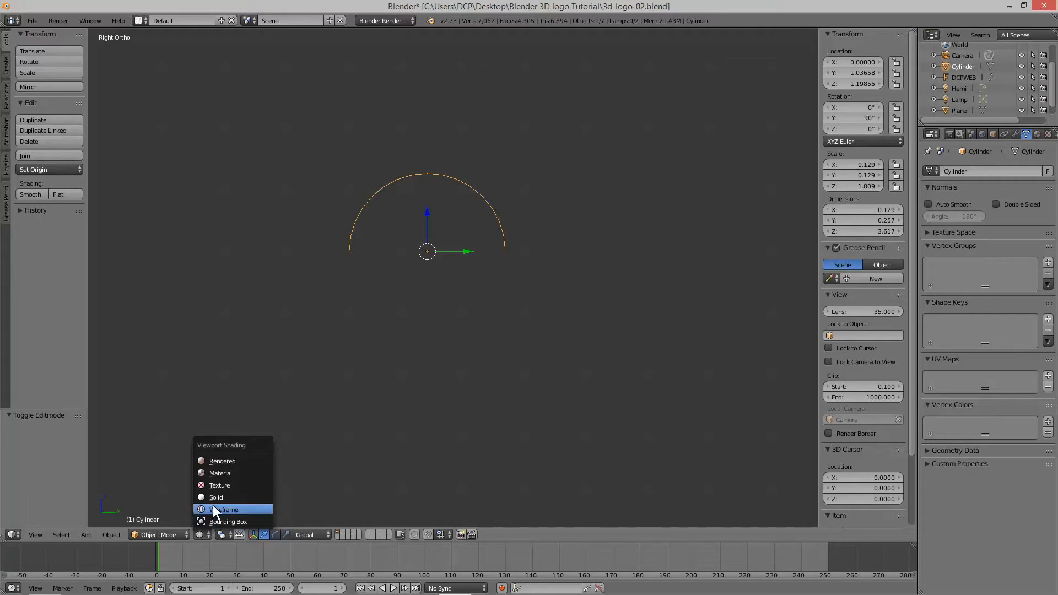
{"action": "left_click", "coordinate": [219, 474]}
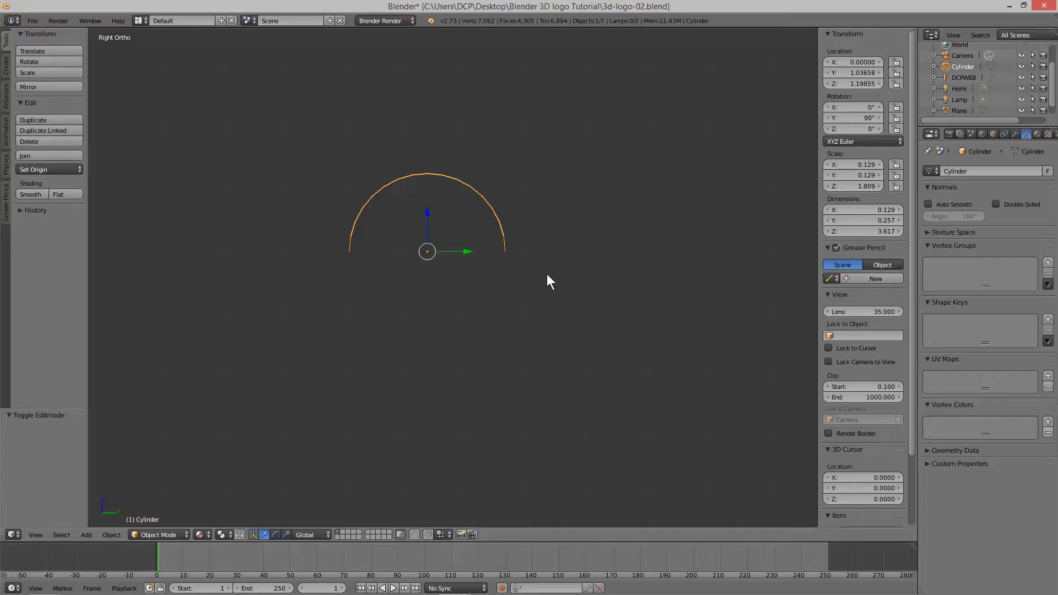
{"action": "key", "text": "KP_5"}
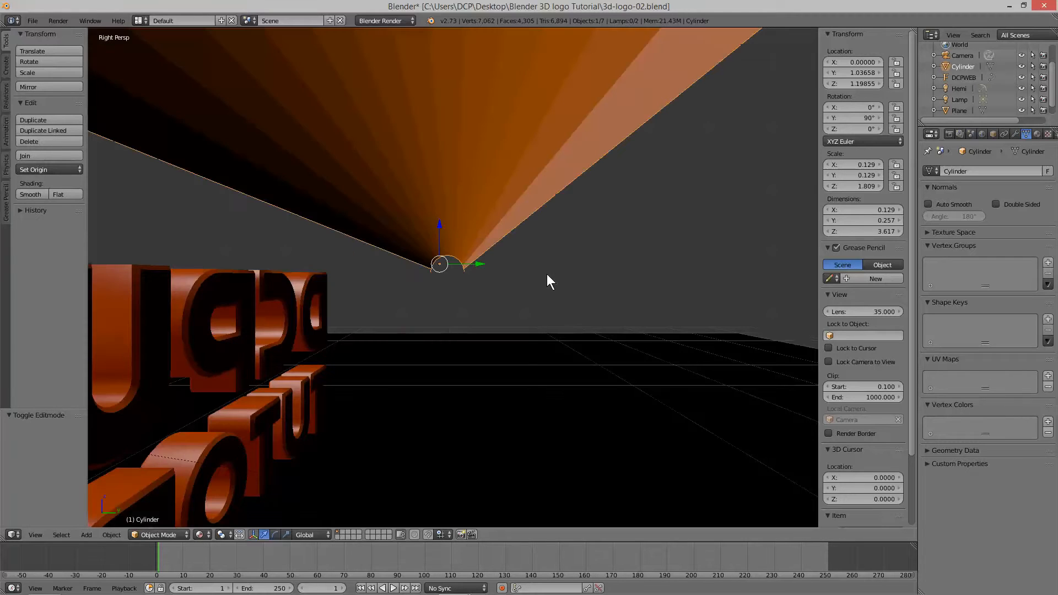
{"action": "scroll", "coordinate": [439, 337], "scroll_direction": "down", "scroll_amount": 6}
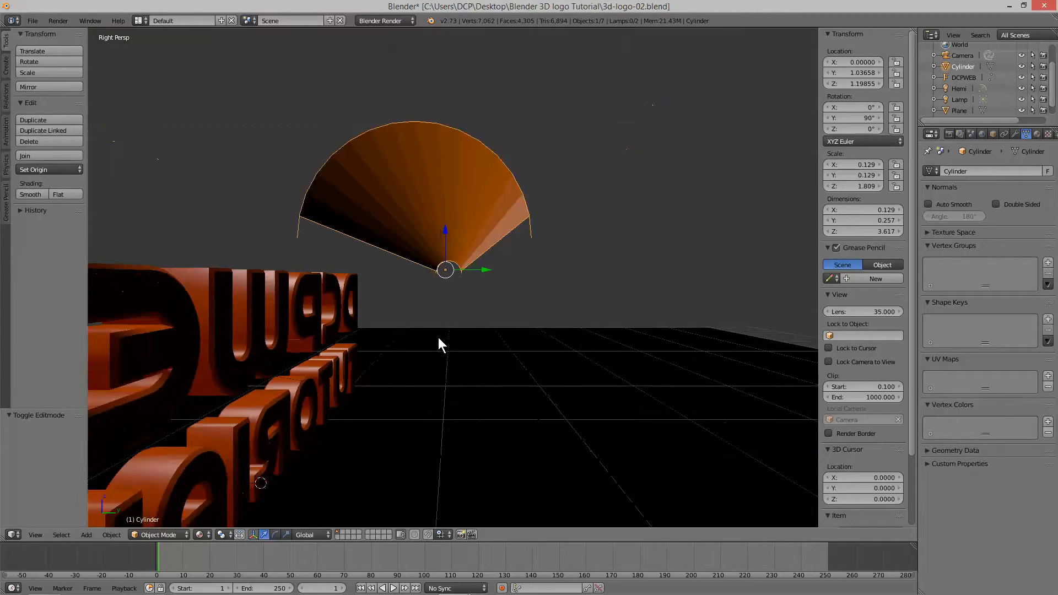
In the right orthographic view, move the half cylinder down in front of the text's base, to about Y -0.274, Z 0.018
{"action": "middle_click_drag", "start_coordinate": [559, 248], "coordinate": [539, 287]}
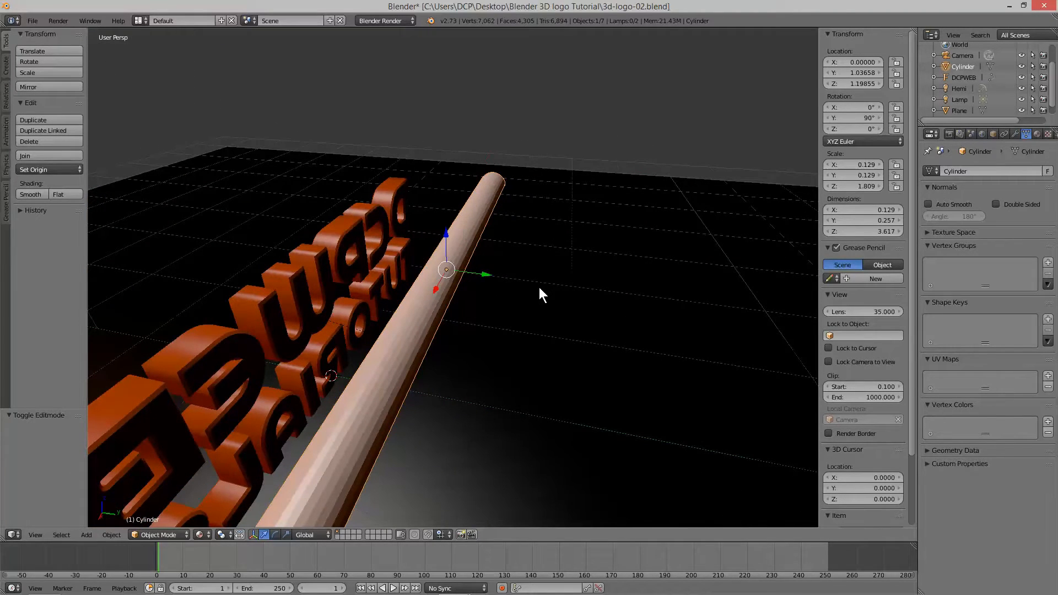
{"action": "key", "text": "KP_5"}
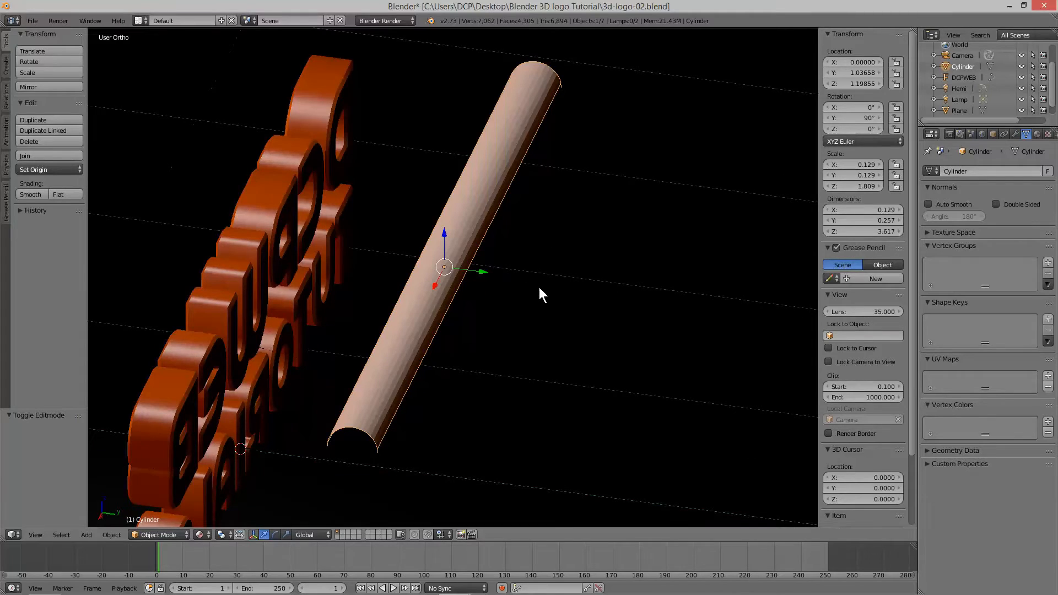
{"action": "key", "text": "KP_3"}
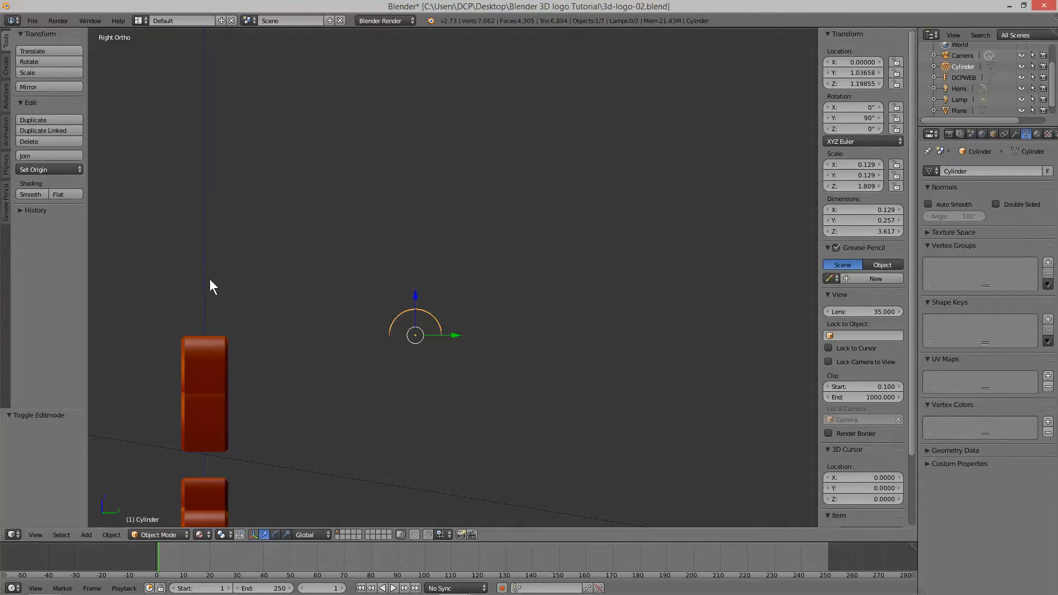
{"action": "scroll", "coordinate": [205, 326], "scroll_direction": "down", "scroll_amount": 2}
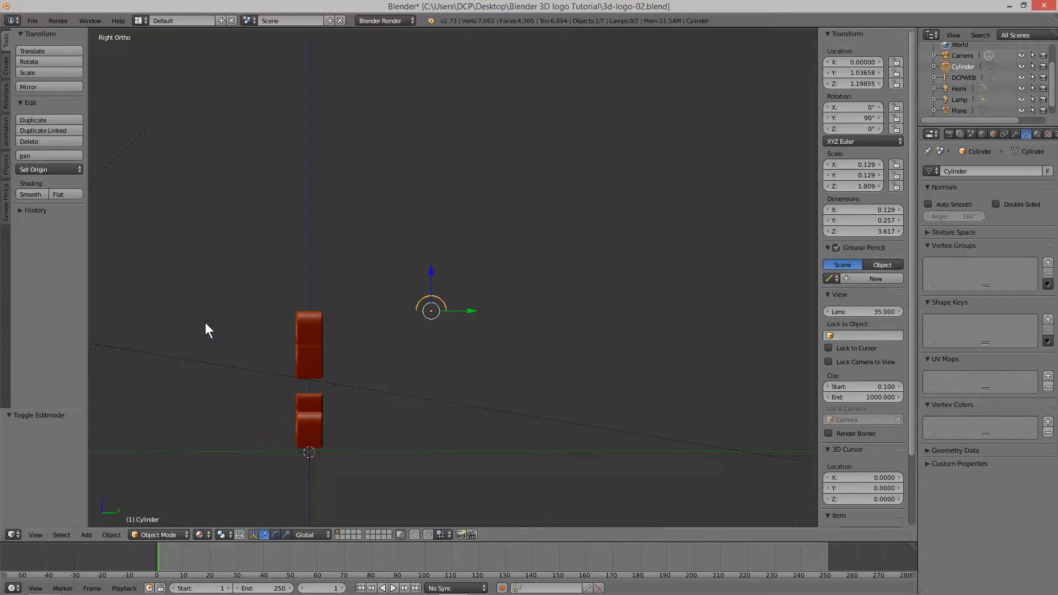
{"action": "scroll", "coordinate": [205, 324], "scroll_direction": "down", "scroll_amount": 1}
{"action": "key", "text": "g"}
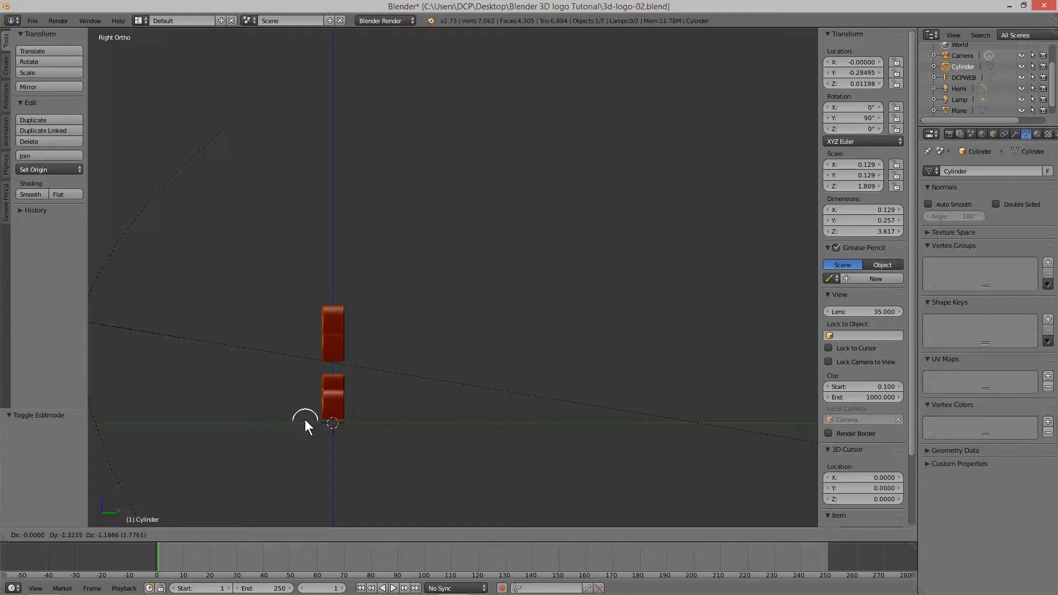
{"action": "left_click", "coordinate": [306, 422]}
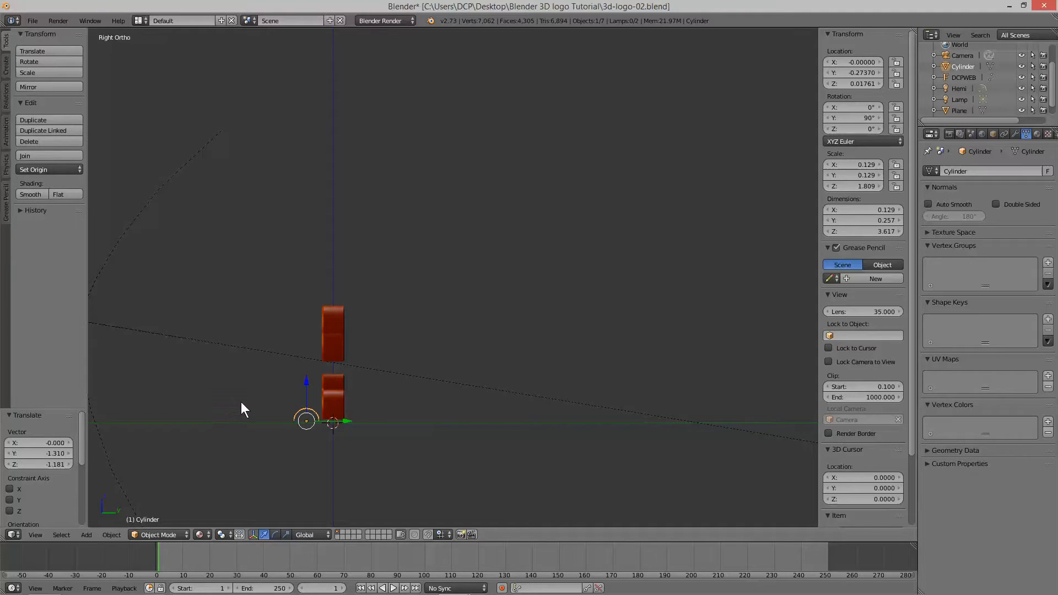
{"action": "key", "text": "KP_5"}
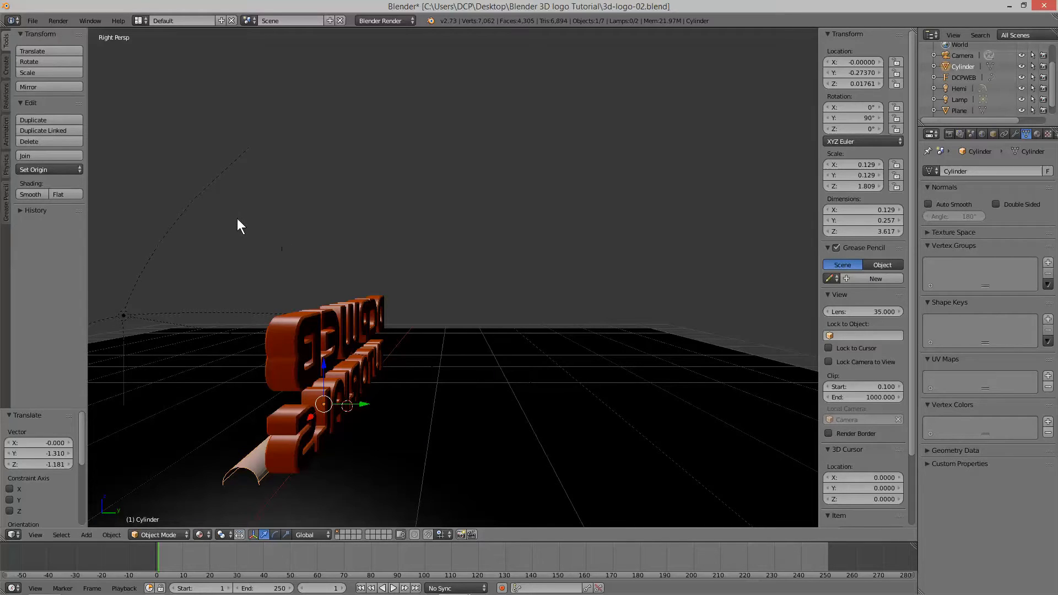
{"action": "middle_click_drag", "start_coordinate": [284, 223], "coordinate": [428, 224]}
{"action": "scroll", "coordinate": [419, 231], "scroll_direction": "down", "scroll_amount": 2}
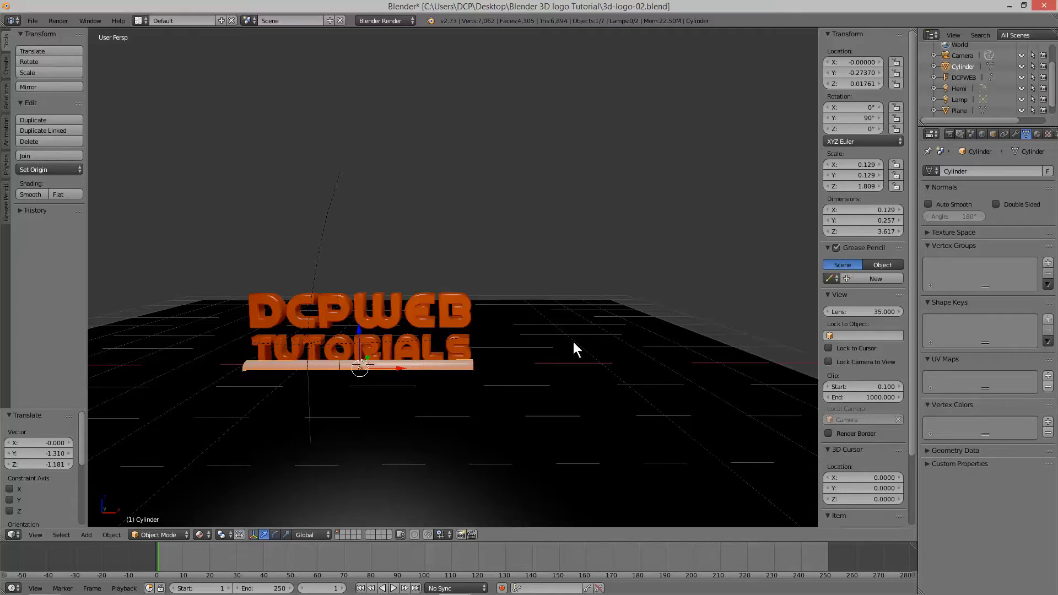
Widen the properties area, add a particle system to the half cylinder and set its particle number to 450
{"action": "left_click_drag", "start_coordinate": [916, 179], "coordinate": [899, 183]}
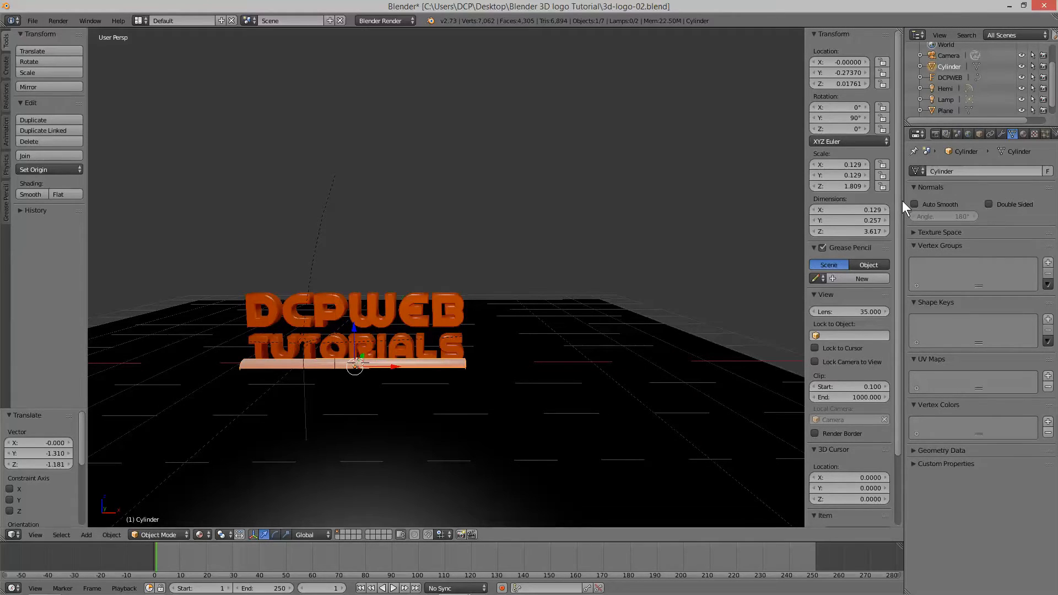
{"action": "left_click_drag", "start_coordinate": [902, 201], "coordinate": [891, 196]}
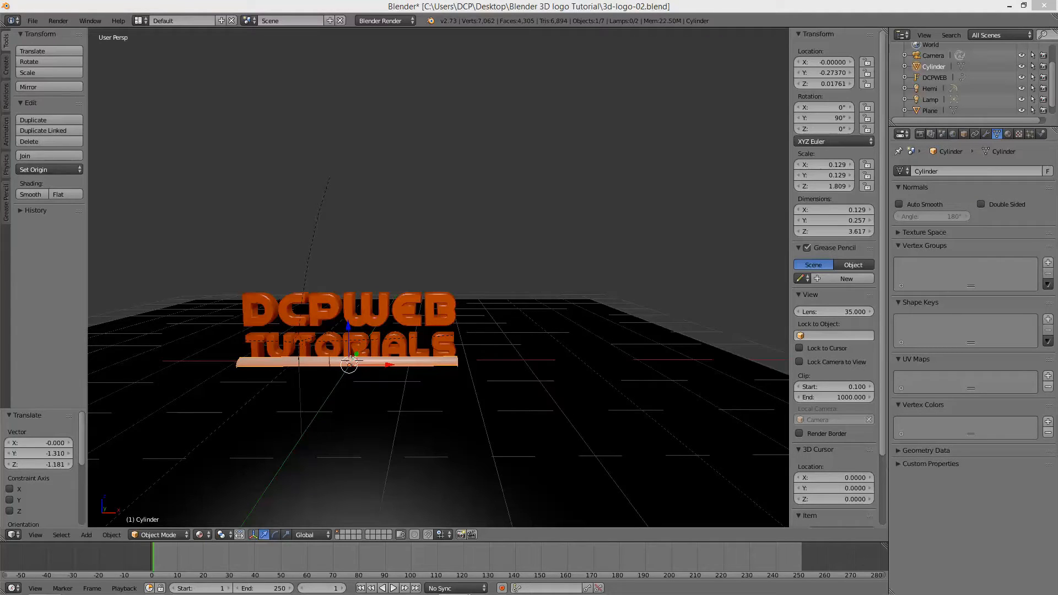
{"action": "left_click", "coordinate": [1030, 134]}
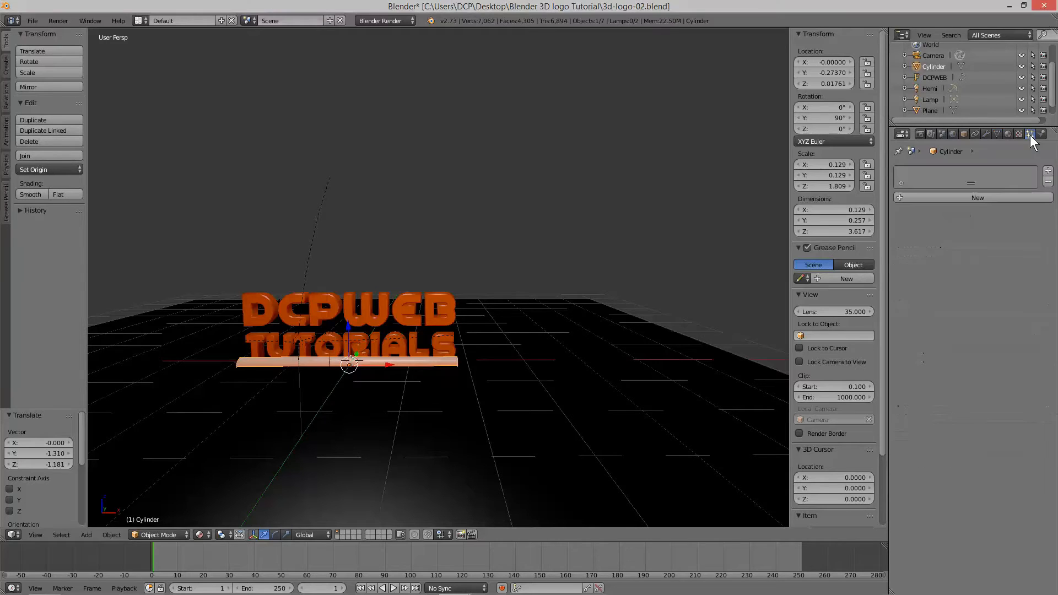
{"action": "left_click", "coordinate": [971, 196]}
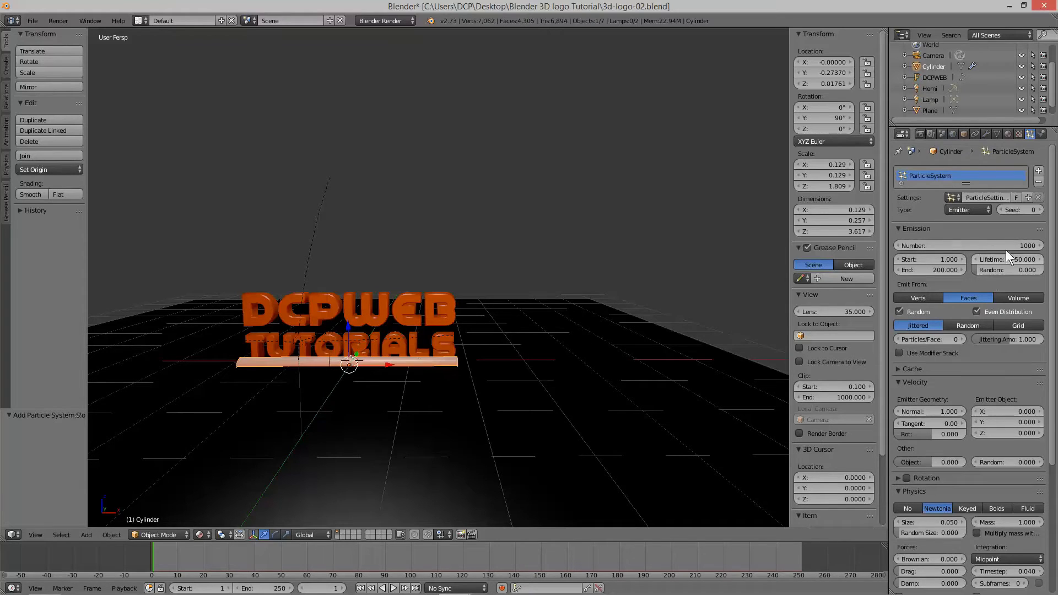
{"action": "left_click_drag", "start_coordinate": [1029, 249], "coordinate": [726, 249]}
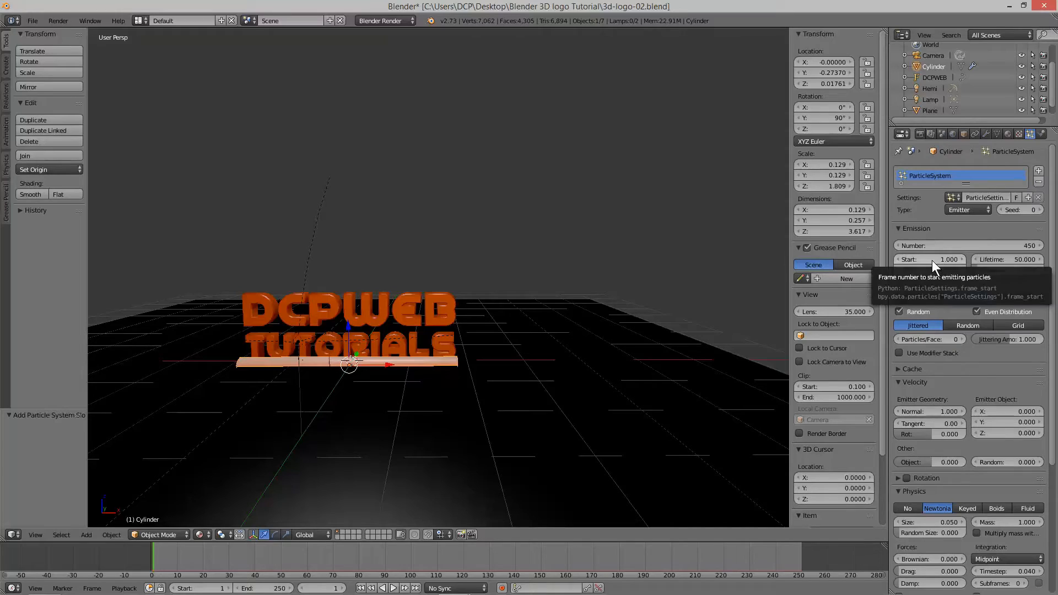
Set the particle emission start and end to frame 10, the lifetime to 100 and the lifetime randomness to 1
{"action": "left_click_drag", "start_coordinate": [931, 260], "coordinate": [958, 260]}
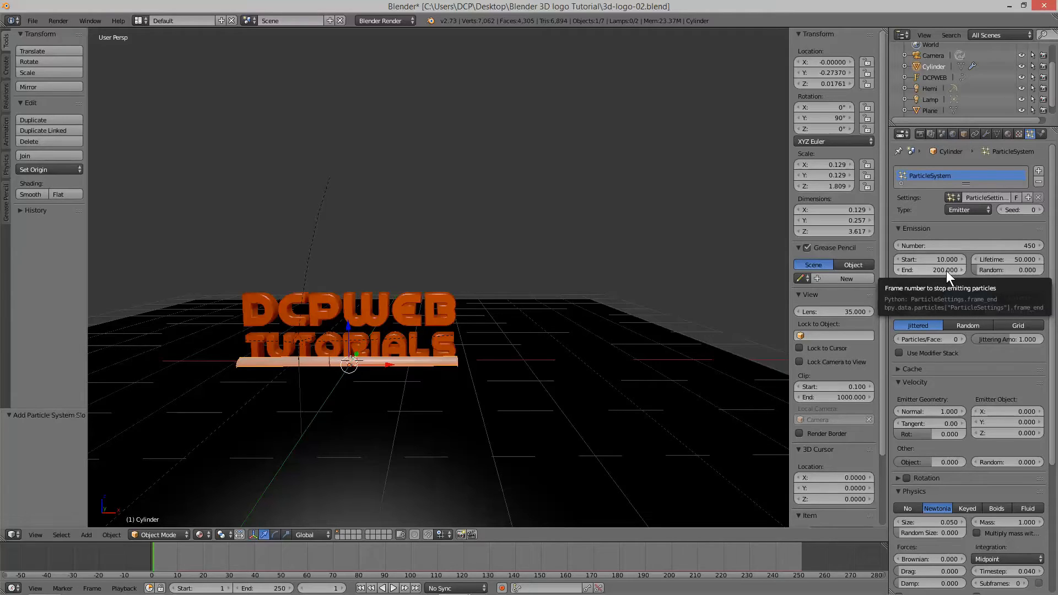
{"action": "left_click_drag", "start_coordinate": [947, 270], "coordinate": [920, 270]}
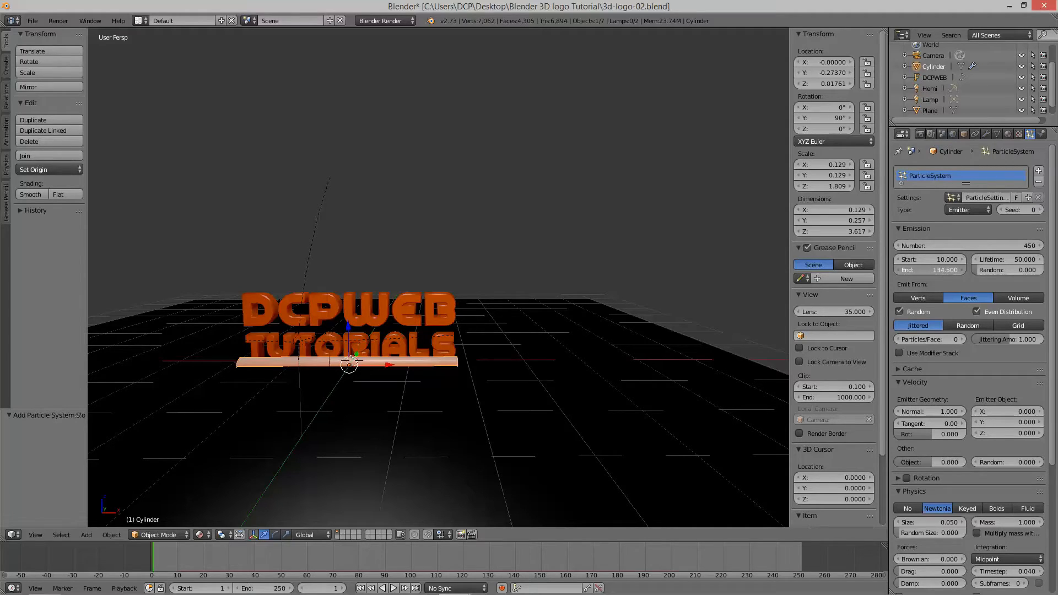
{"action": "left_click_drag", "start_coordinate": [904, 270], "coordinate": [896, 270]}
{"action": "left_click_drag", "start_coordinate": [896, 270], "coordinate": [947, 270]}
{"action": "left_click", "coordinate": [945, 268]}
{"action": "type", "text": "10"}
{"action": "key", "text": "Return"}
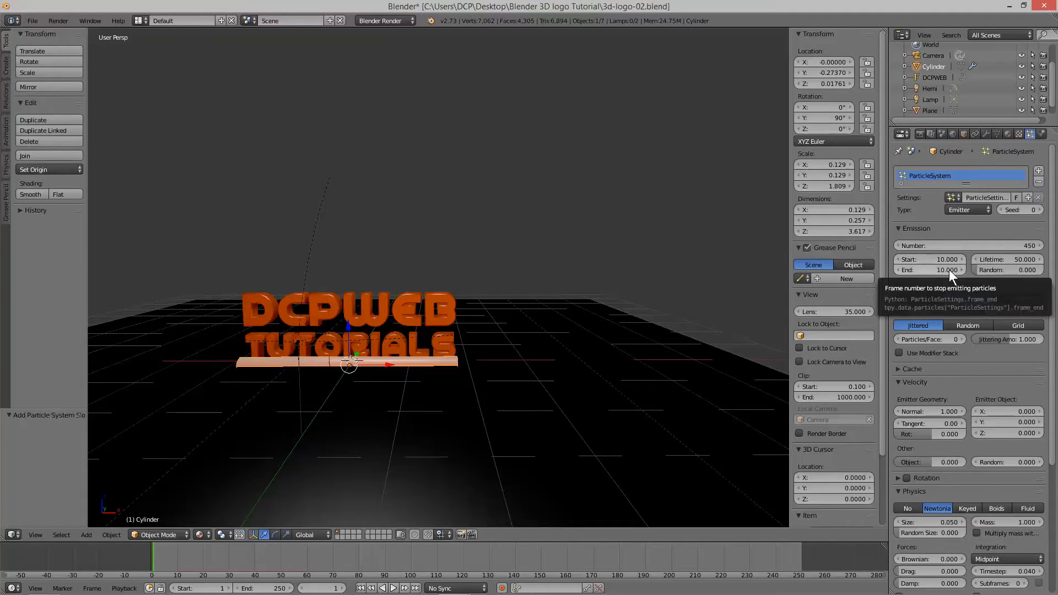
{"action": "left_click_drag", "start_coordinate": [985, 271], "coordinate": [1030, 257]}
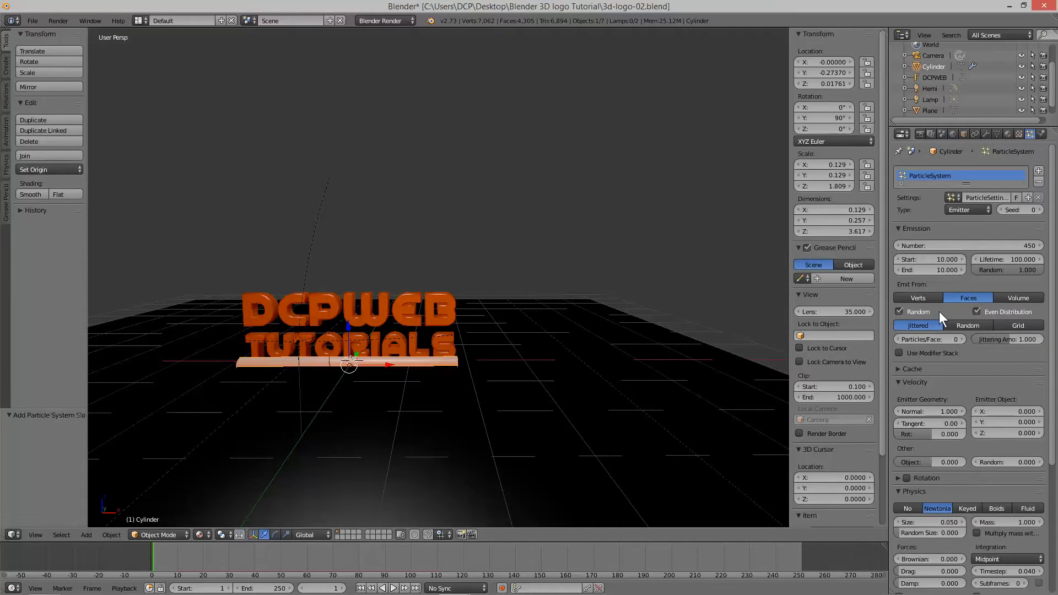
Turn off Even Distribution for the emission and set the jittering amount to 1.407
{"action": "left_click", "coordinate": [977, 312]}
{"action": "left_click_drag", "start_coordinate": [997, 342], "coordinate": [1025, 342]}
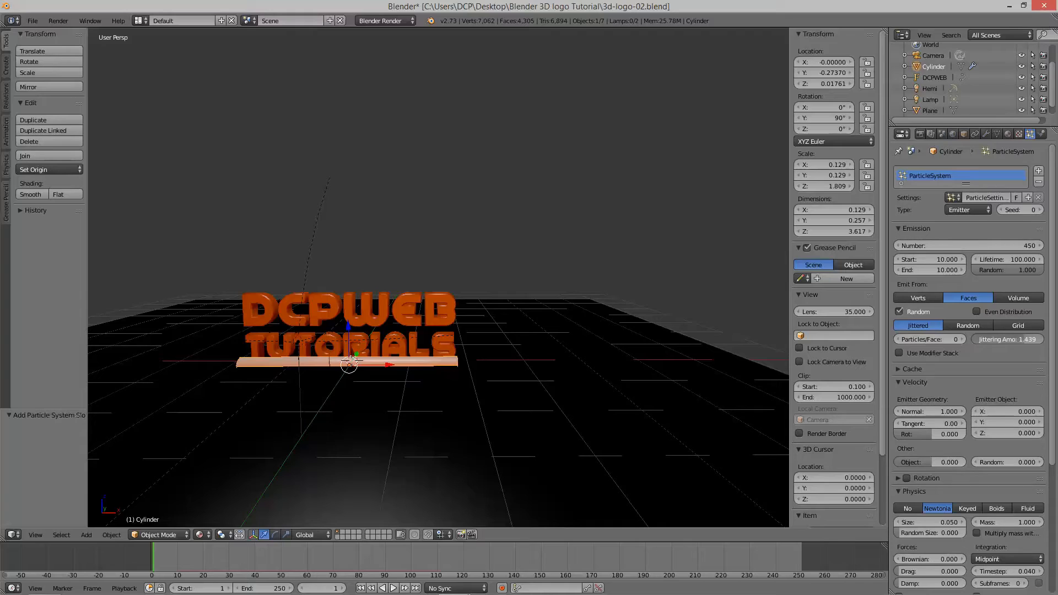
{"action": "left_click_drag", "start_coordinate": [1026, 339], "coordinate": [1024, 340]}
Set the particles' emitter-geometry velocity to Normal 0.250 and Rot -1.000
{"action": "scroll", "coordinate": [980, 354], "scroll_direction": "down", "scroll_amount": 1}
{"action": "scroll", "coordinate": [980, 356], "scroll_direction": "down", "scroll_amount": 3}
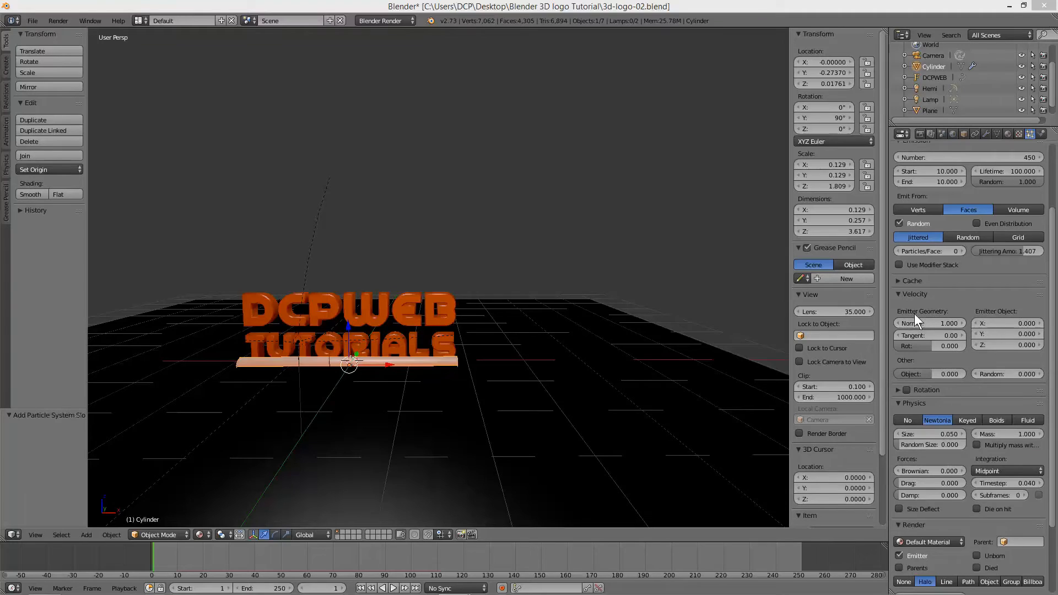
{"action": "left_click_drag", "start_coordinate": [936, 323], "coordinate": [880, 323]}
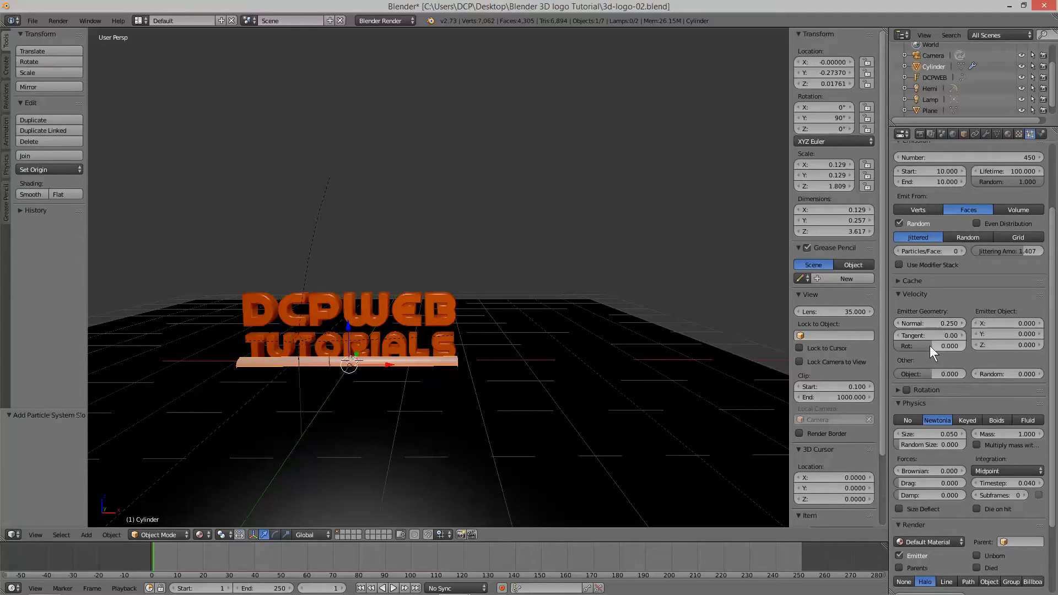
{"action": "left_click_drag", "start_coordinate": [931, 347], "coordinate": [918, 348]}
{"action": "left_click_drag", "start_coordinate": [912, 348], "coordinate": [886, 347]}
{"action": "left_click_drag", "start_coordinate": [899, 347], "coordinate": [899, 347]}
Switch the particle physics to Fluid with size 0.200, mass 0.010 and random size 1.000
{"action": "scroll", "coordinate": [949, 396], "scroll_direction": "down", "scroll_amount": 3}
{"action": "scroll", "coordinate": [950, 396], "scroll_direction": "down", "scroll_amount": 1}
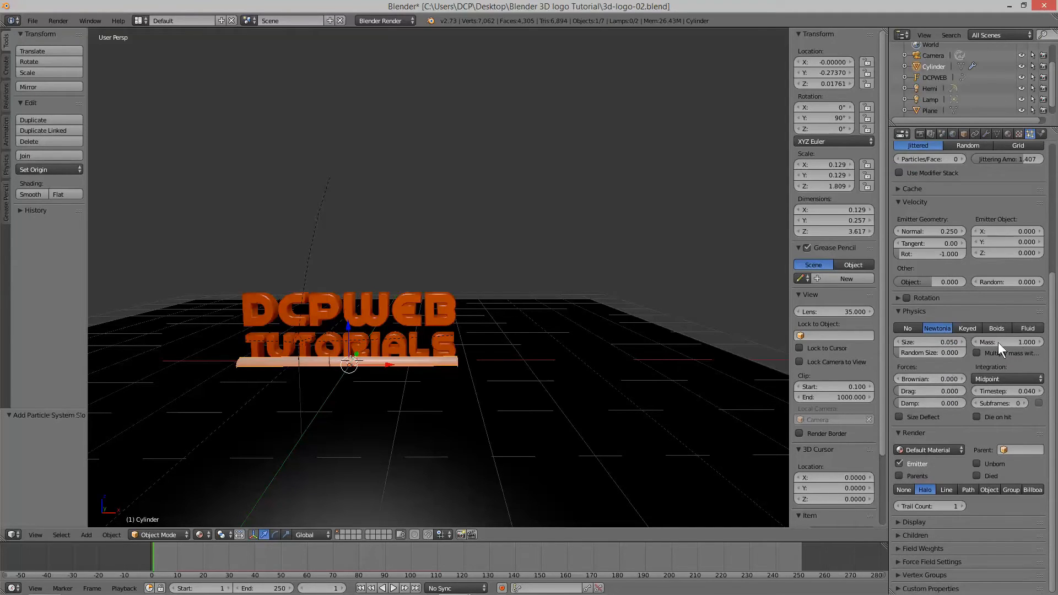
{"action": "left_click", "coordinate": [1027, 328]}
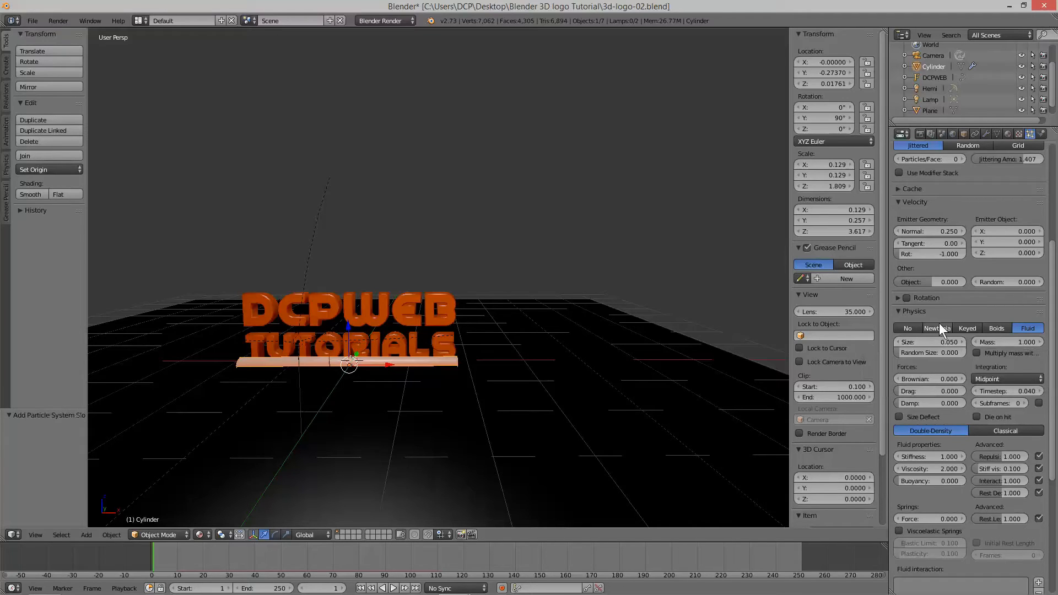
{"action": "left_click_drag", "start_coordinate": [934, 342], "coordinate": [1021, 340]}
{"action": "left_click_drag", "start_coordinate": [902, 355], "coordinate": [954, 355]}
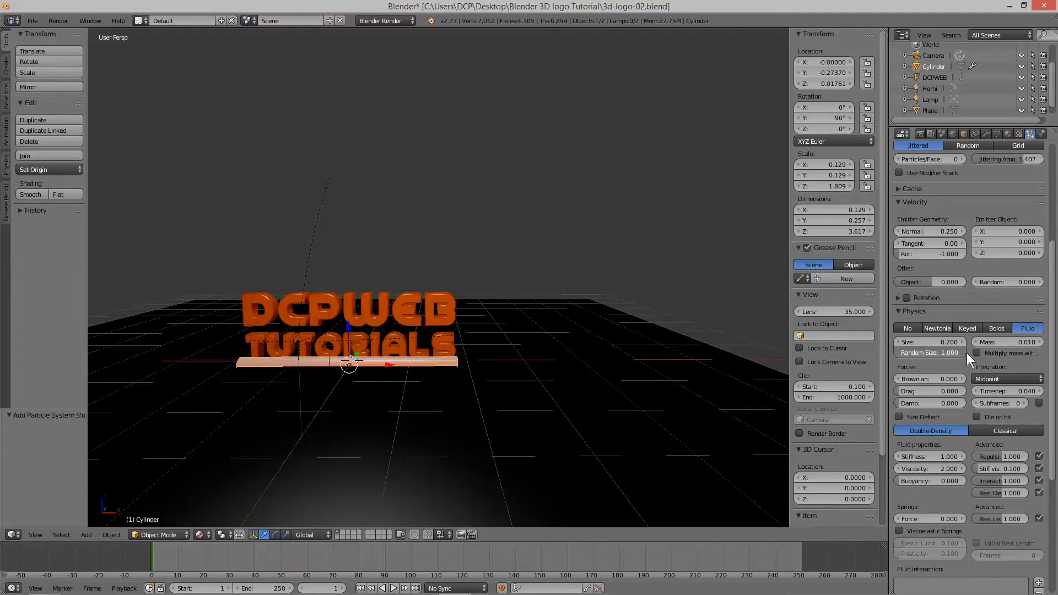
Set the Brownian force of the fluid particles to 0.990
{"action": "scroll", "coordinate": [958, 375], "scroll_direction": "down", "scroll_amount": 1}
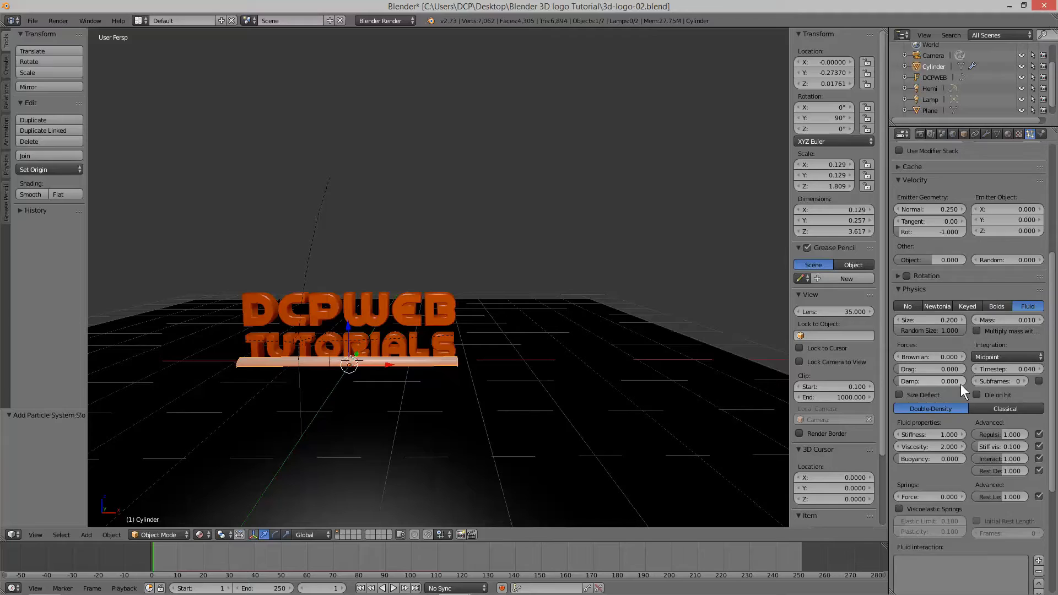
{"action": "mouse_move", "coordinate": [906, 358]}
{"action": "left_mouse_down"}
{"action": "mouse_move", "coordinate": [939, 358]}
{"action": "mouse_move", "coordinate": [926, 358]}
{"action": "left_mouse_up"}
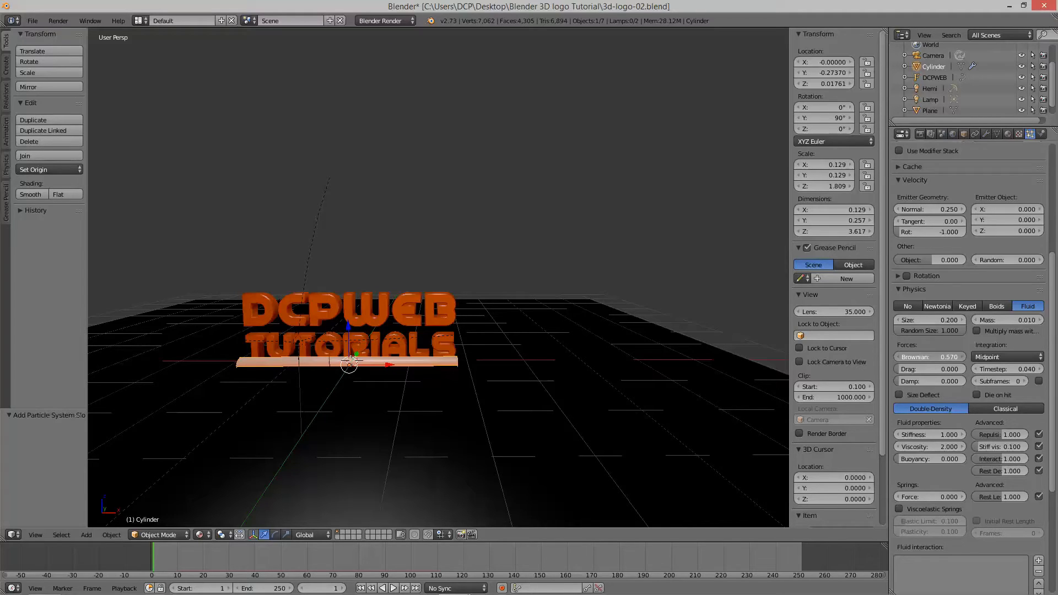
{"action": "left_click_drag", "start_coordinate": [930, 357], "coordinate": [940, 357]}
{"action": "left_click_drag", "start_coordinate": [944, 357], "coordinate": [905, 358]}
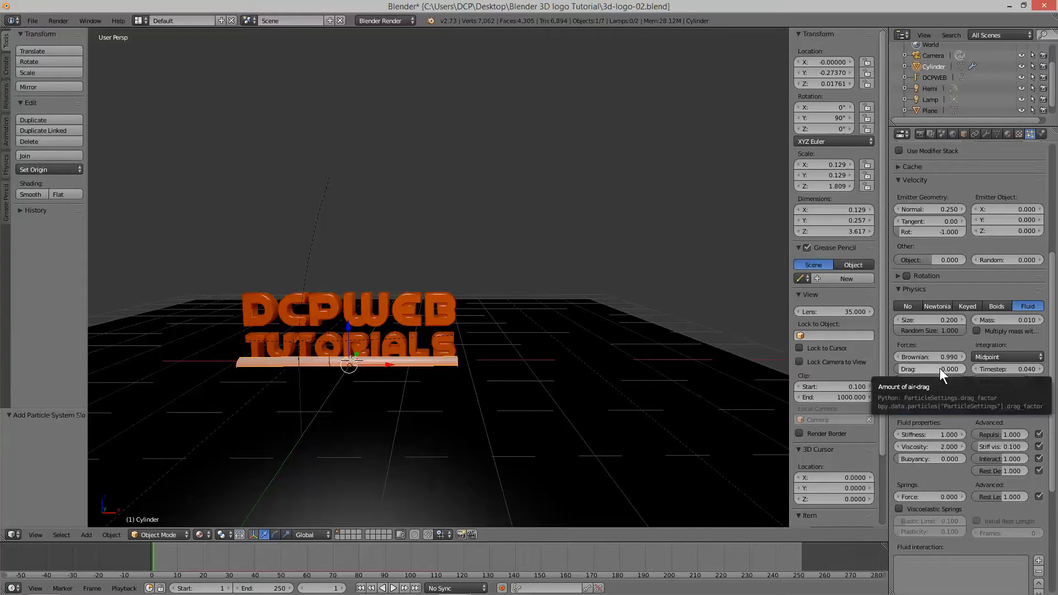
Set the advanced fluid values: repulsion, interaction radius and rest density 0, stiff viscosity 1.700, spring rest length 2.000
{"action": "scroll", "coordinate": [940, 369], "scroll_direction": "down", "scroll_amount": 3}
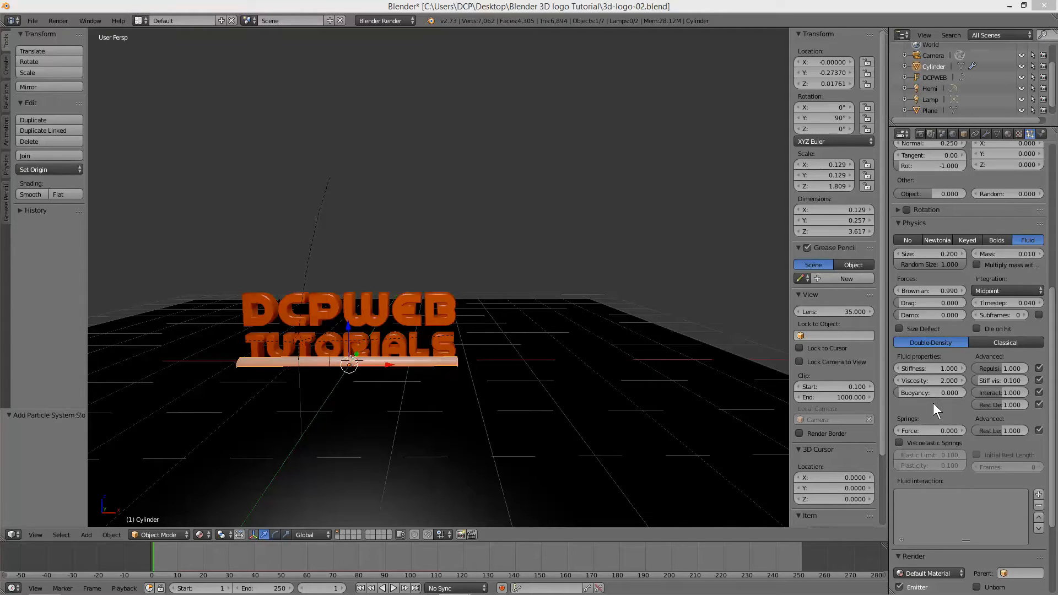
{"action": "left_click_drag", "start_coordinate": [1002, 366], "coordinate": [1021, 381]}
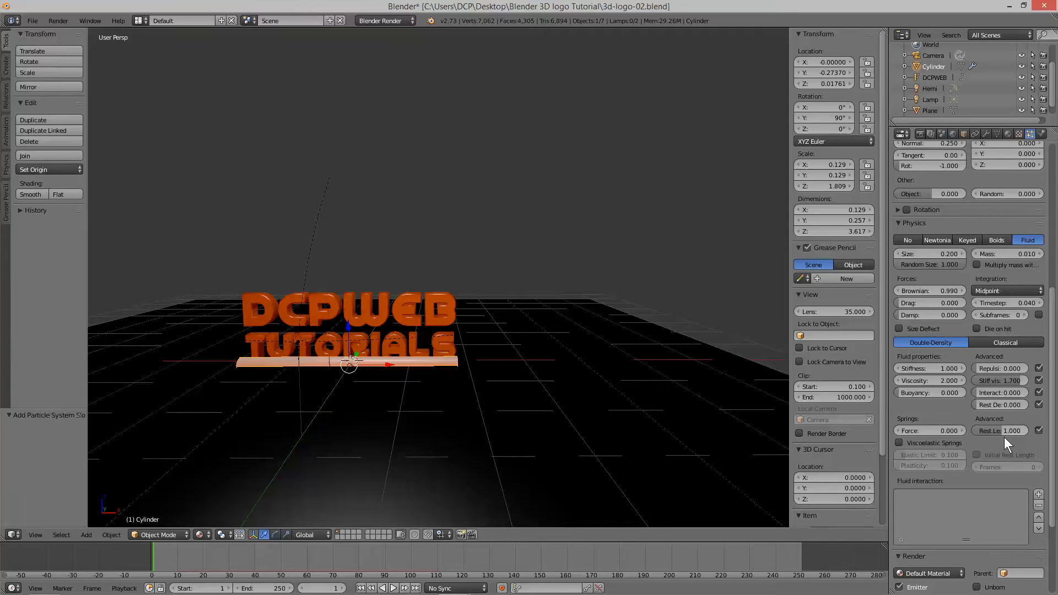
{"action": "mouse_move", "coordinate": [1003, 435]}
{"action": "left_mouse_down"}
{"action": "mouse_move", "coordinate": [1014, 435]}
{"action": "mouse_move", "coordinate": [993, 441]}
{"action": "left_mouse_up"}
Render the particles as Object and enable Rotation for the duplicated object
{"action": "scroll", "coordinate": [933, 421], "scroll_direction": "down", "scroll_amount": 5}
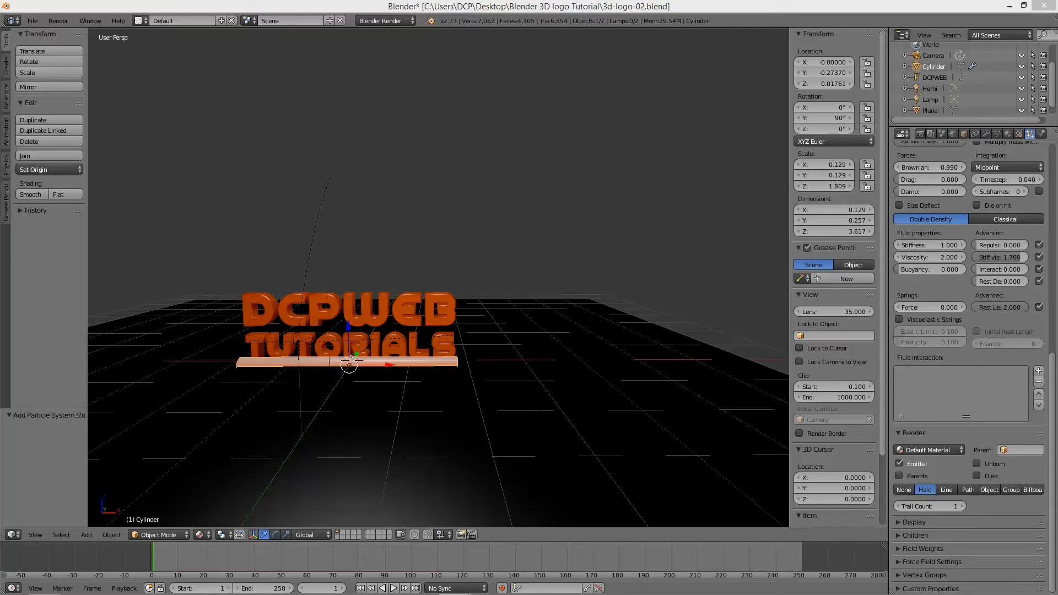
{"action": "left_click", "coordinate": [988, 489]}
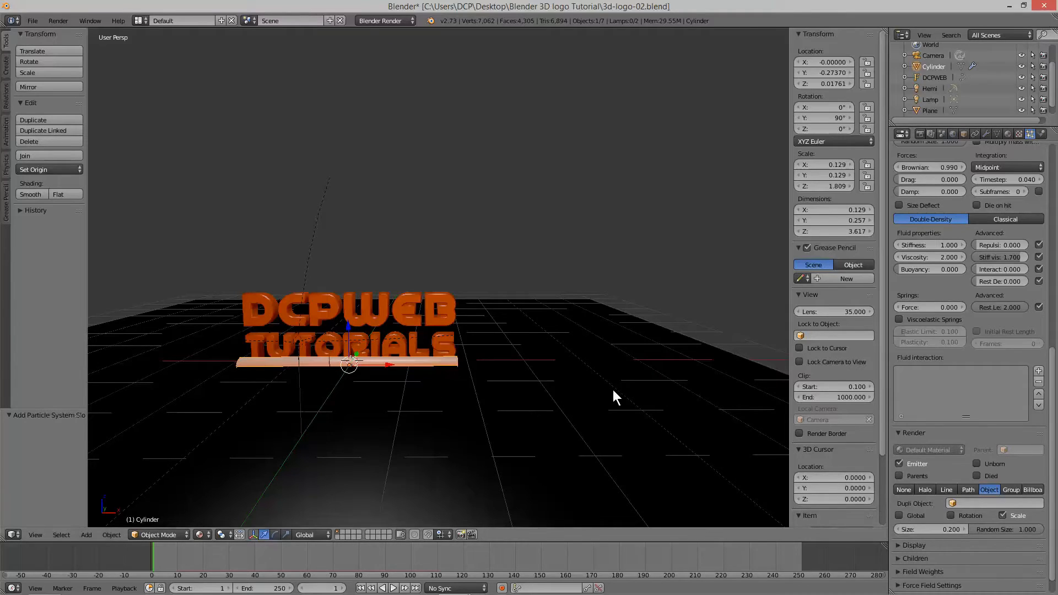
{"action": "left_click", "coordinate": [951, 515]}
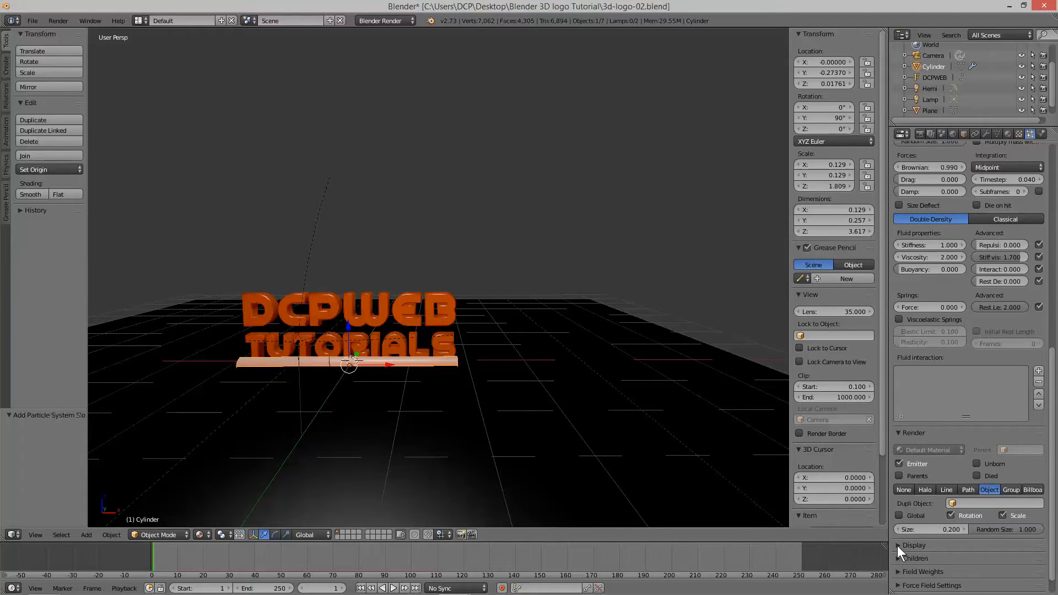
Switch to the empty second layer and save the project as a new file named 3d-logo-03.blend
{"action": "left_click", "coordinate": [343, 531]}
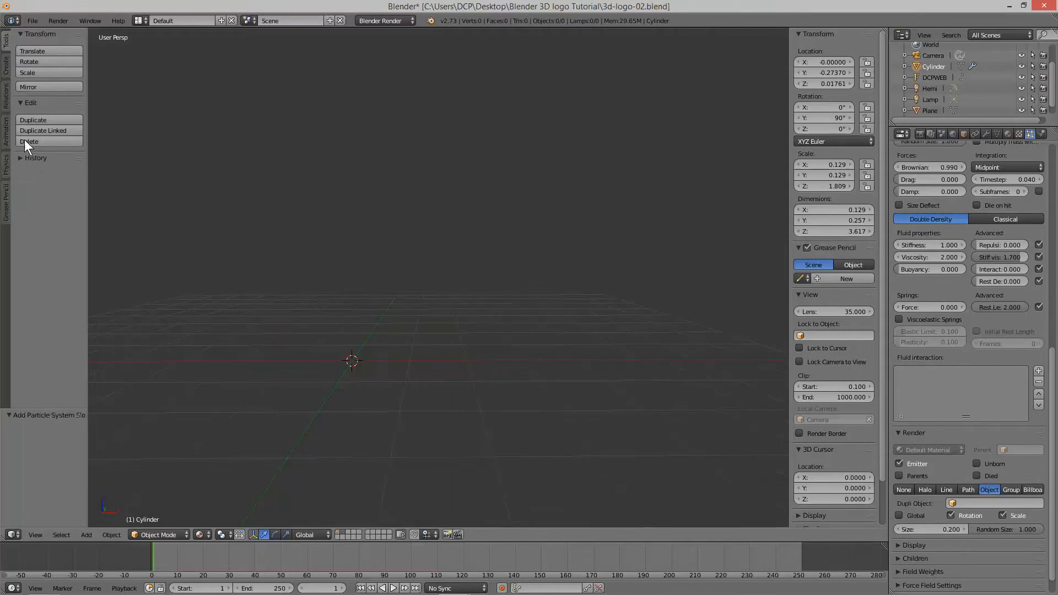
{"action": "left_click", "coordinate": [31, 22]}
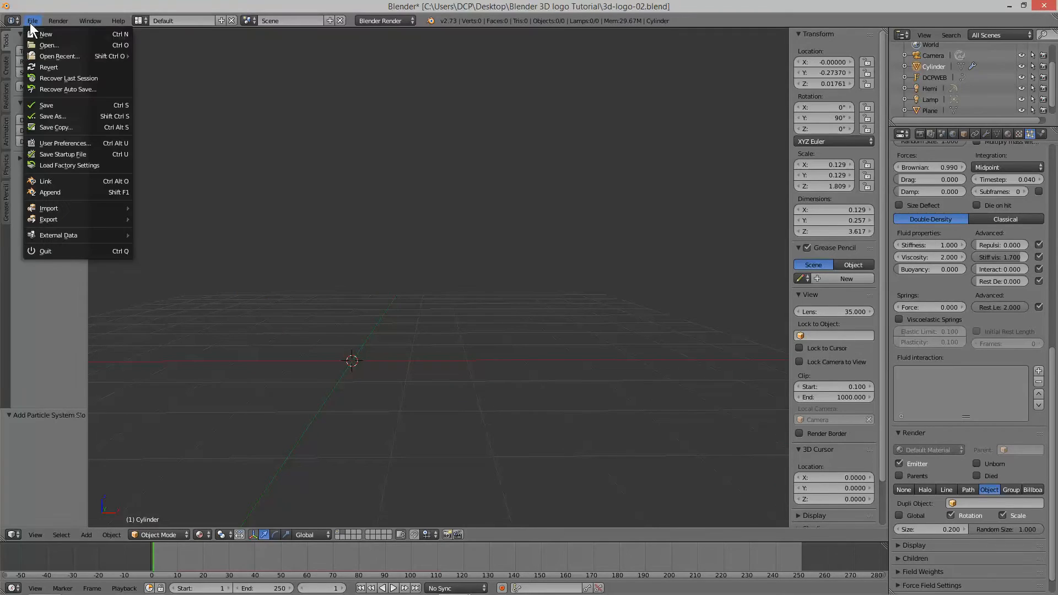
{"action": "left_click", "coordinate": [52, 114]}
{"action": "left_click", "coordinate": [173, 131]}
{"action": "left_click", "coordinate": [172, 62]}
{"action": "left_click", "coordinate": [172, 61]}
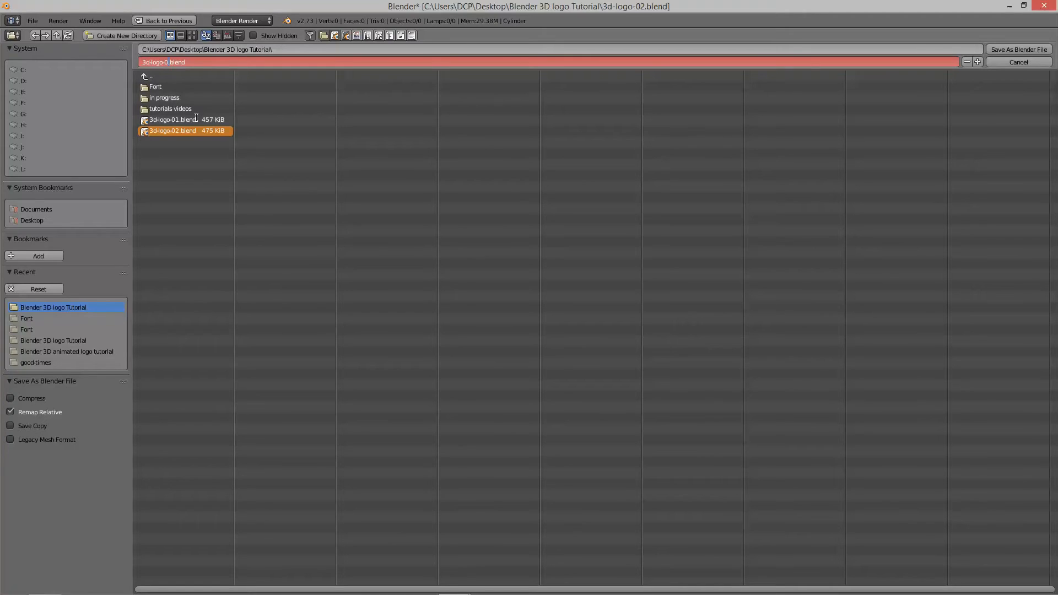
{"action": "left_click", "coordinate": [1009, 50]}
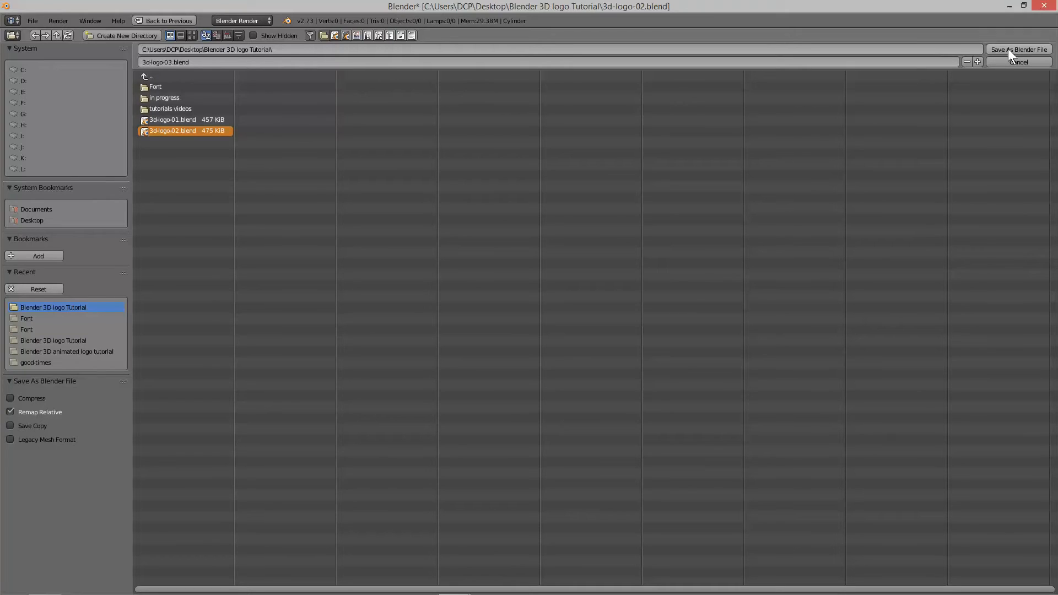
Finish saving the project as 3d-logo-03.blend, and return to the empty second layer after viewing the logo layer
{"action": "left_click", "coordinate": [1008, 48]}
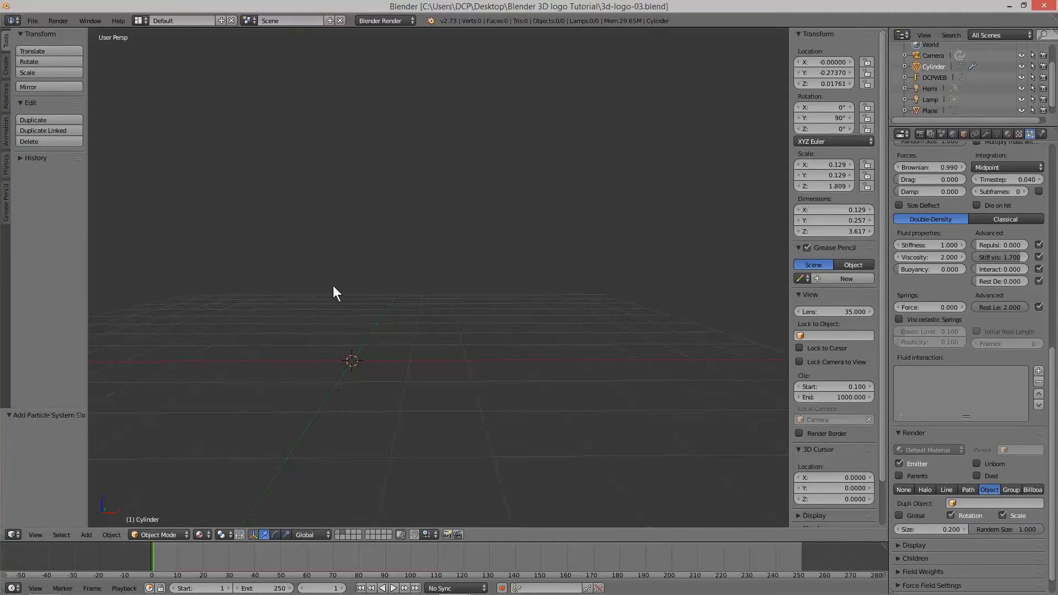
{"action": "left_click", "coordinate": [337, 534]}
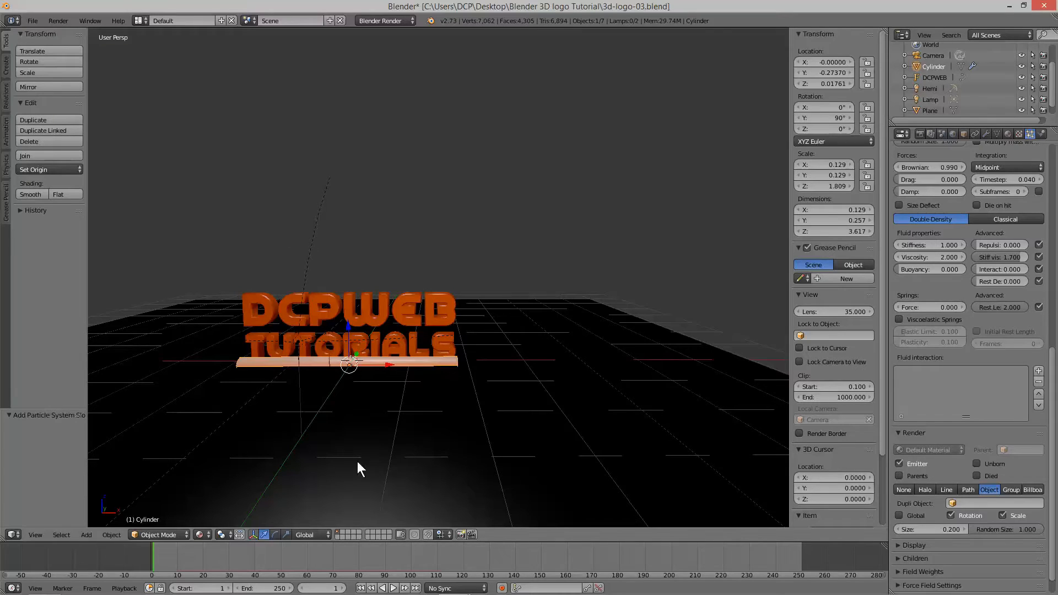
{"action": "left_click", "coordinate": [344, 531]}
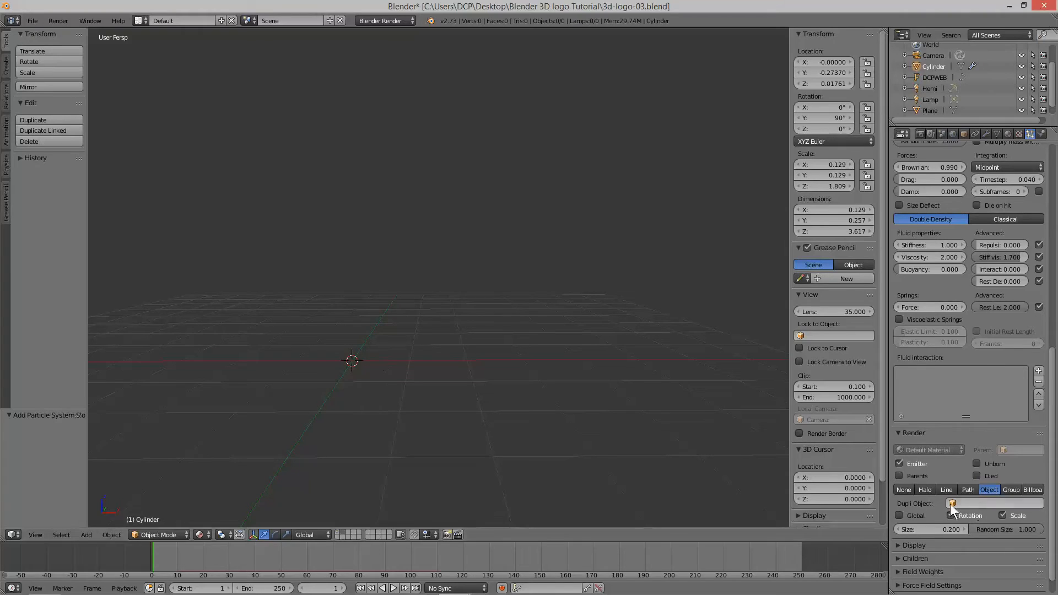
{"action": "middle_click_drag", "start_coordinate": [384, 349], "coordinate": [383, 347]}
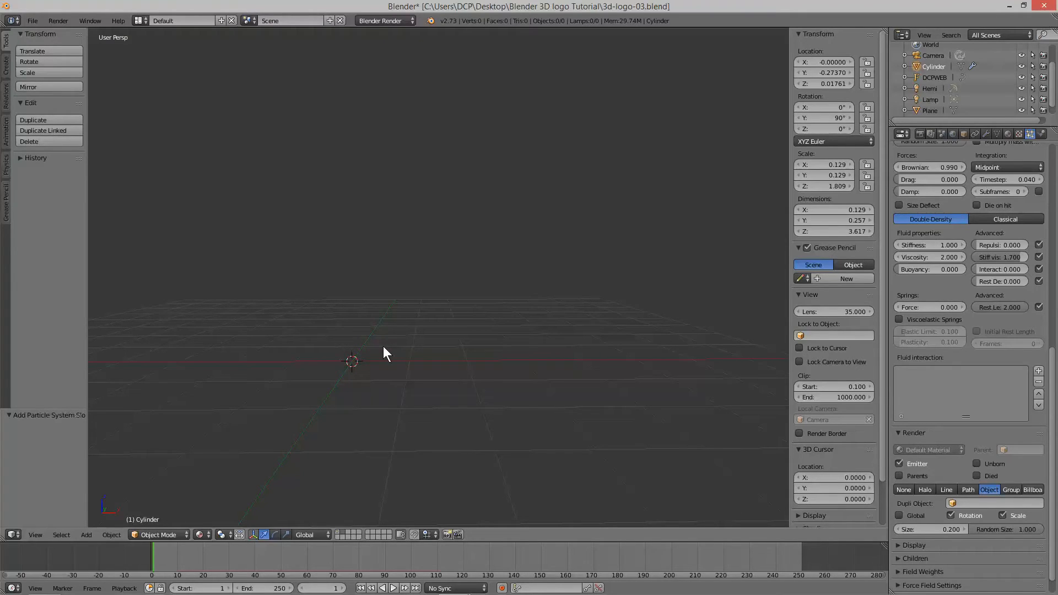
{"action": "key", "text": "KP_1"}
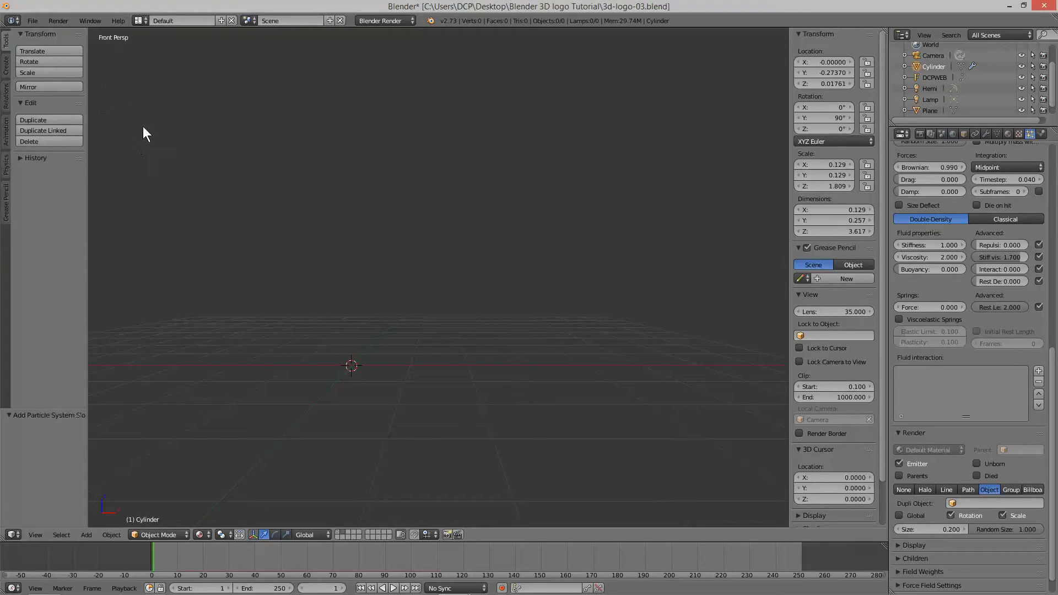
{"action": "key", "text": "KP_5"}
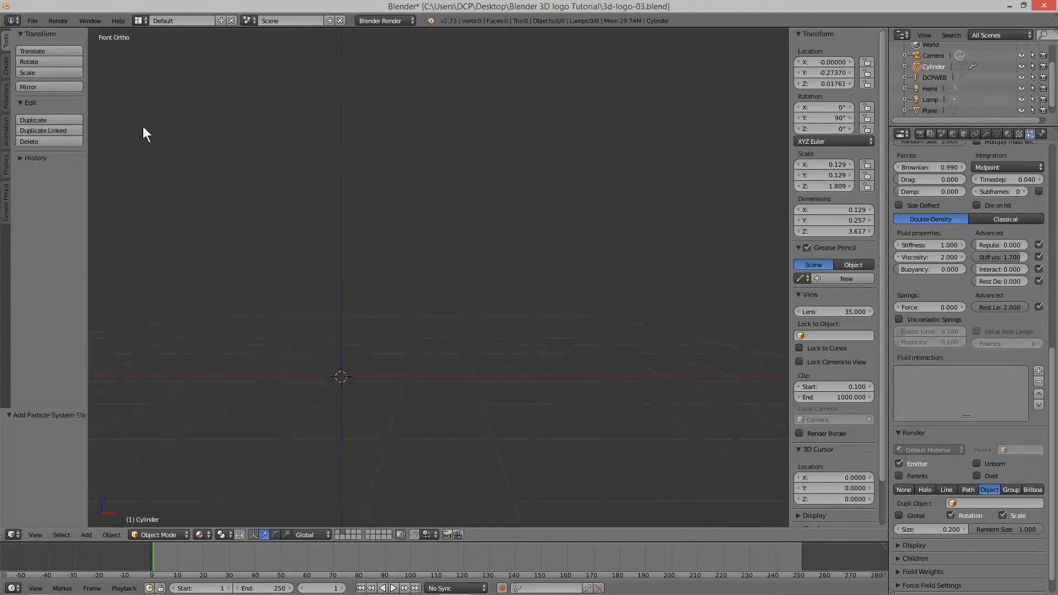
{"action": "middle_click_drag", "start_coordinate": [350, 331], "coordinate": [407, 292]}
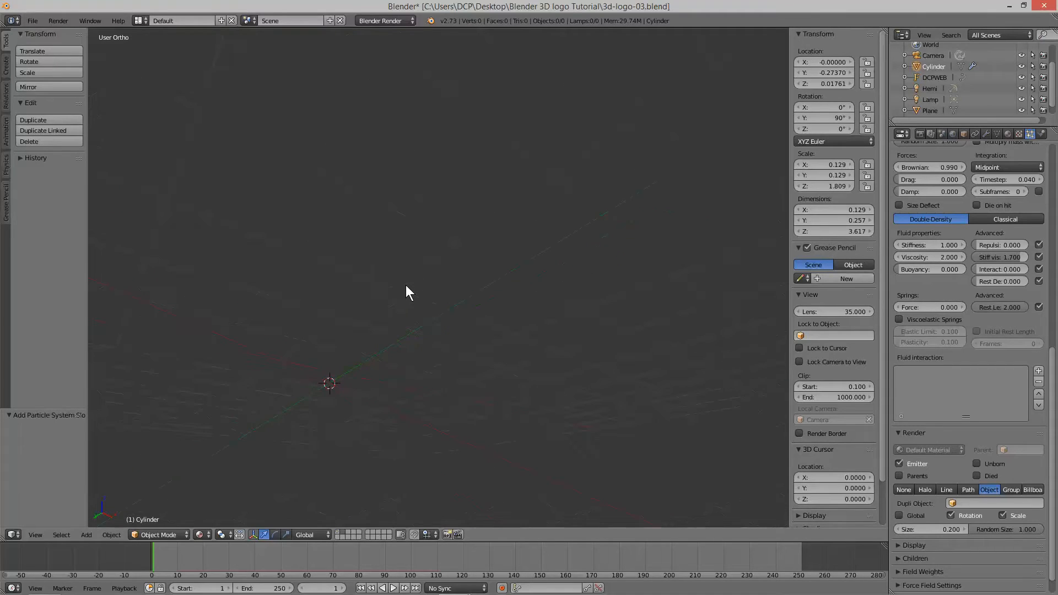
{"action": "key", "text": "KP_1"}
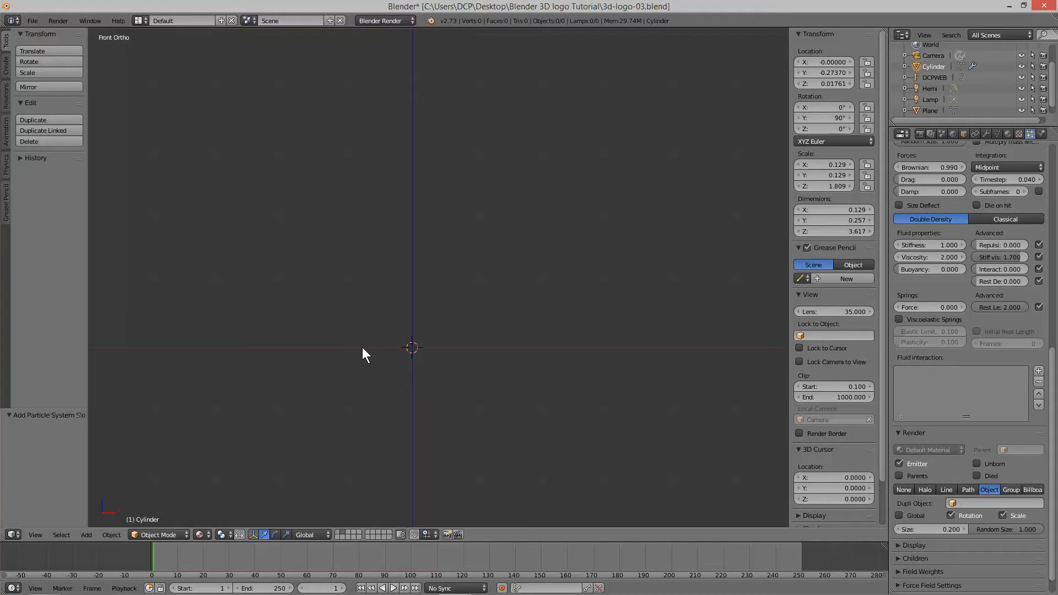
{"action": "middle_click_drag", "start_coordinate": [362, 347], "coordinate": [402, 286], "text": "shift"}
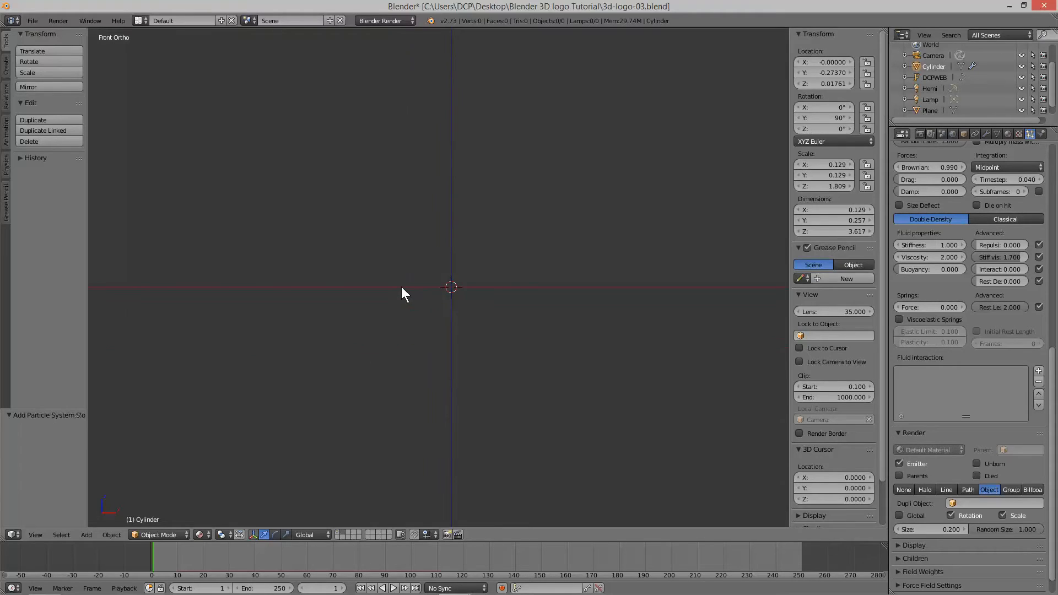
{"action": "key", "text": "shift+a"}
{"action": "mouse_move", "coordinate": [402, 287]}
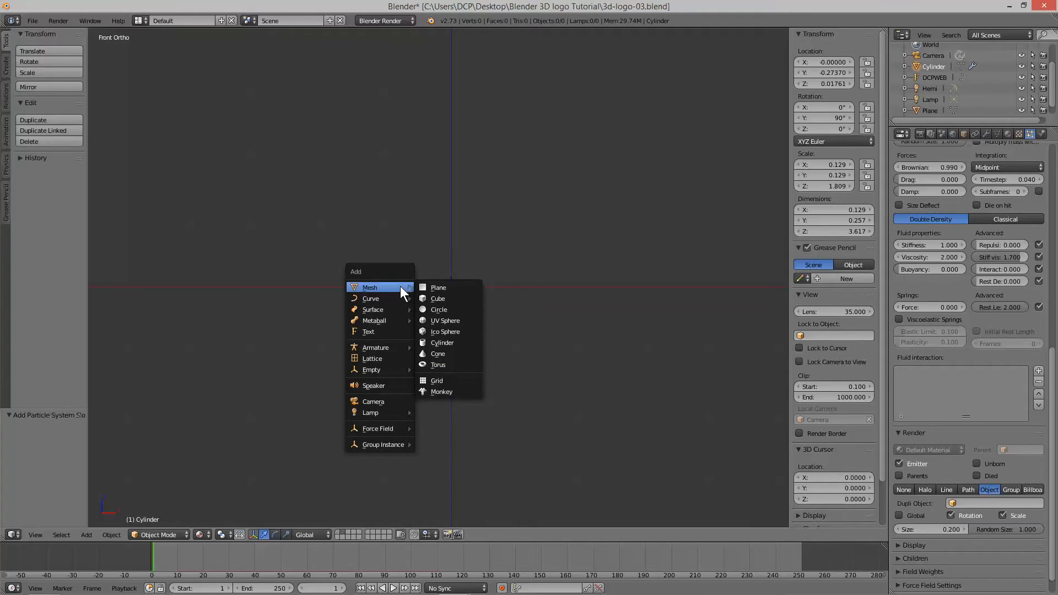
{"action": "left_click", "coordinate": [439, 319]}
{"action": "middle_click_drag", "start_coordinate": [330, 302], "coordinate": [402, 332]}
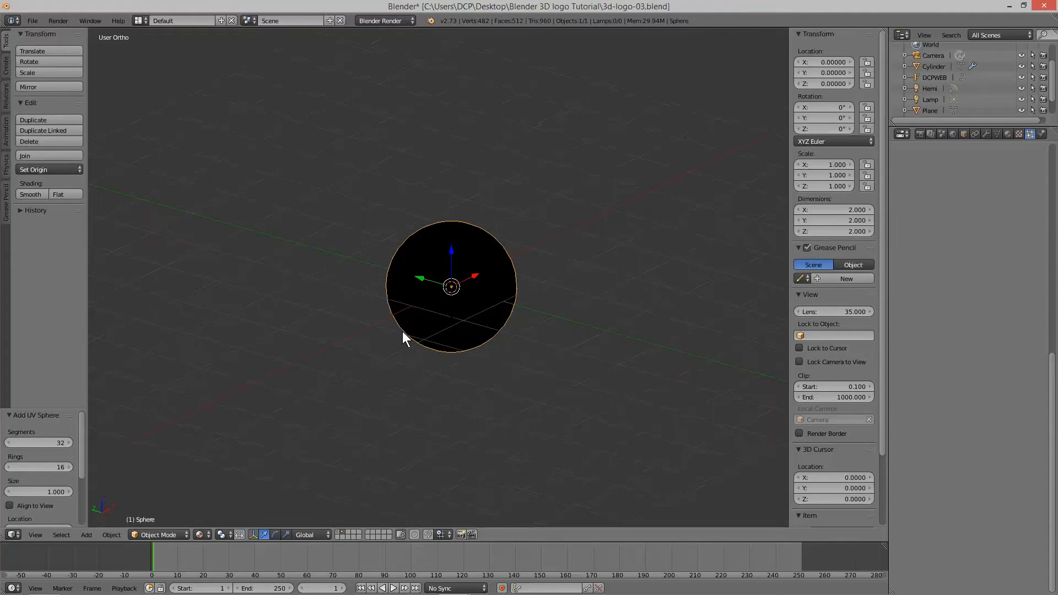
{"action": "key", "text": "KP_5"}
{"action": "middle_click_drag", "start_coordinate": [330, 309], "coordinate": [256, 291]}
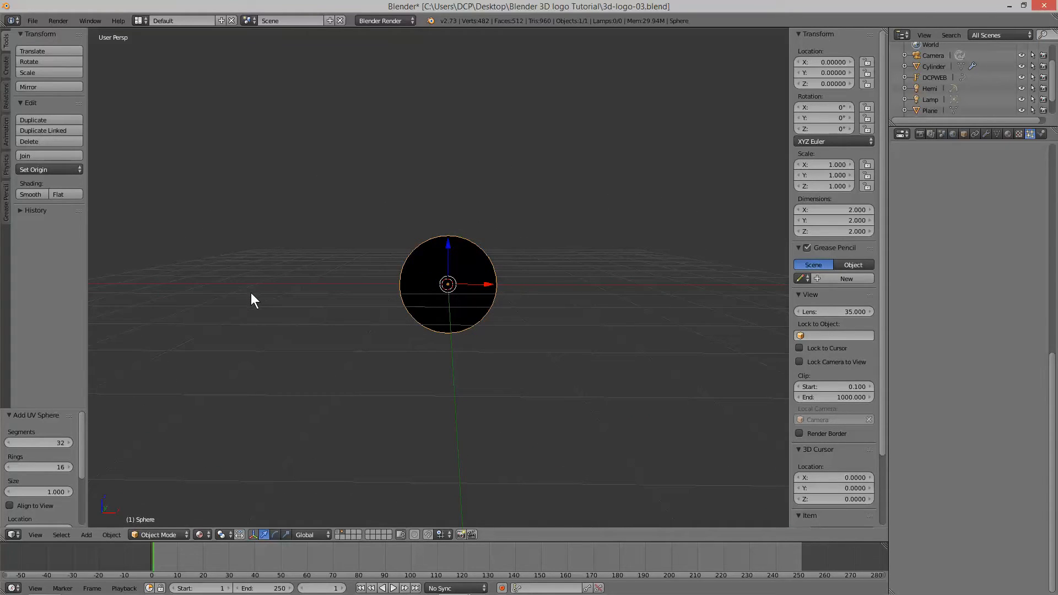
{"action": "scroll", "coordinate": [324, 320], "scroll_direction": "up", "scroll_amount": 2}
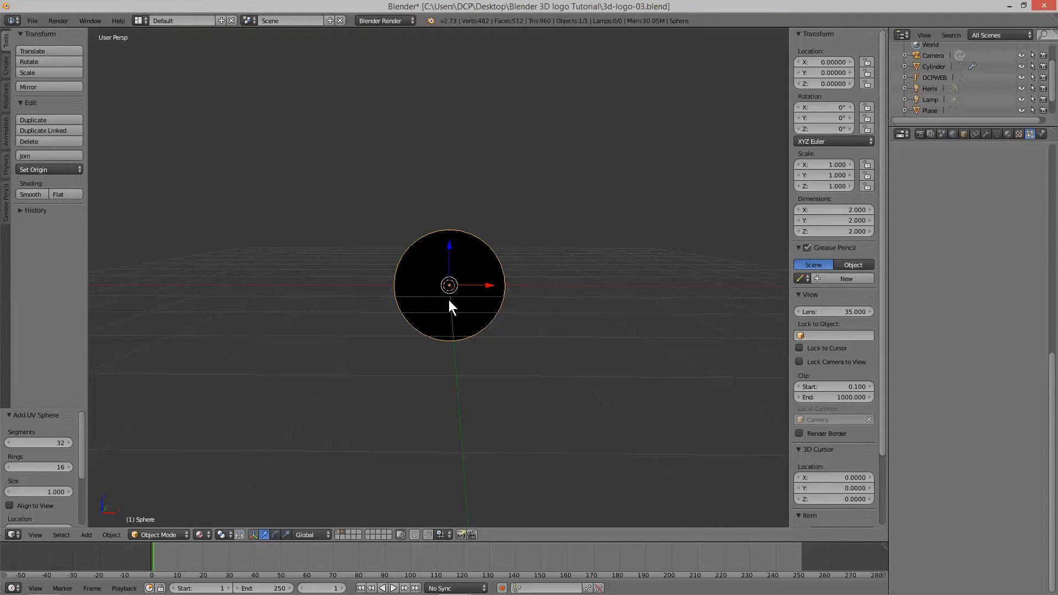
{"action": "key", "text": "x"}
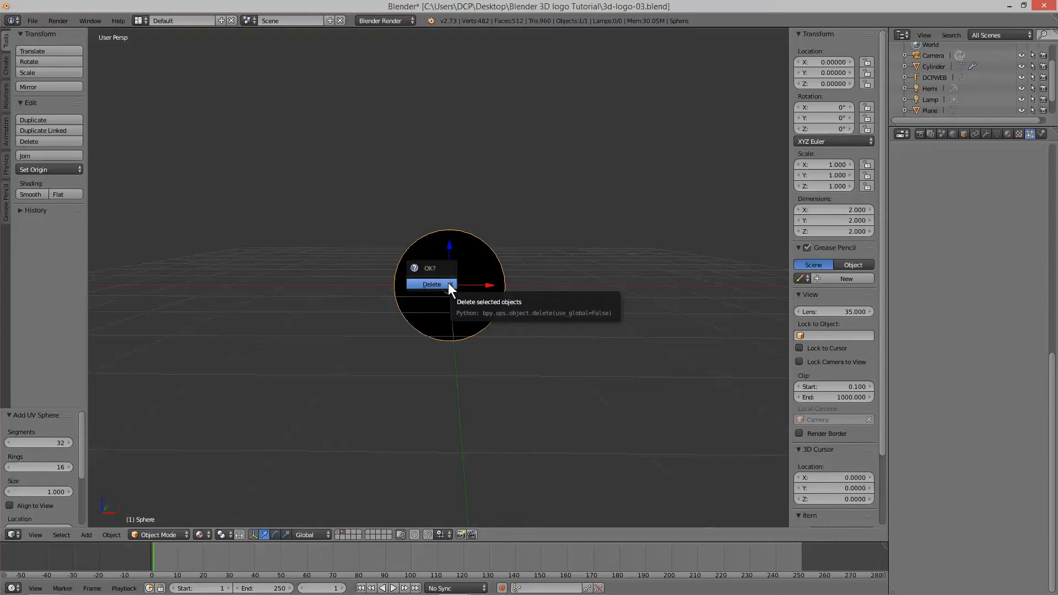
{"action": "left_click", "coordinate": [432, 284]}
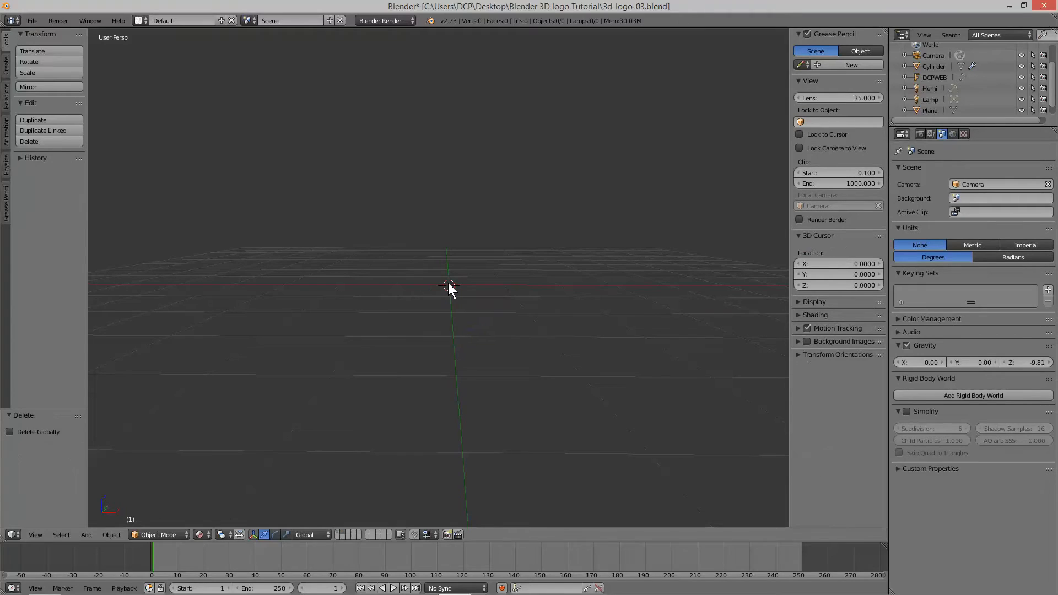
Add a cube at the origin and assign it the existing orange material named Material
{"action": "key", "text": "shift+a"}
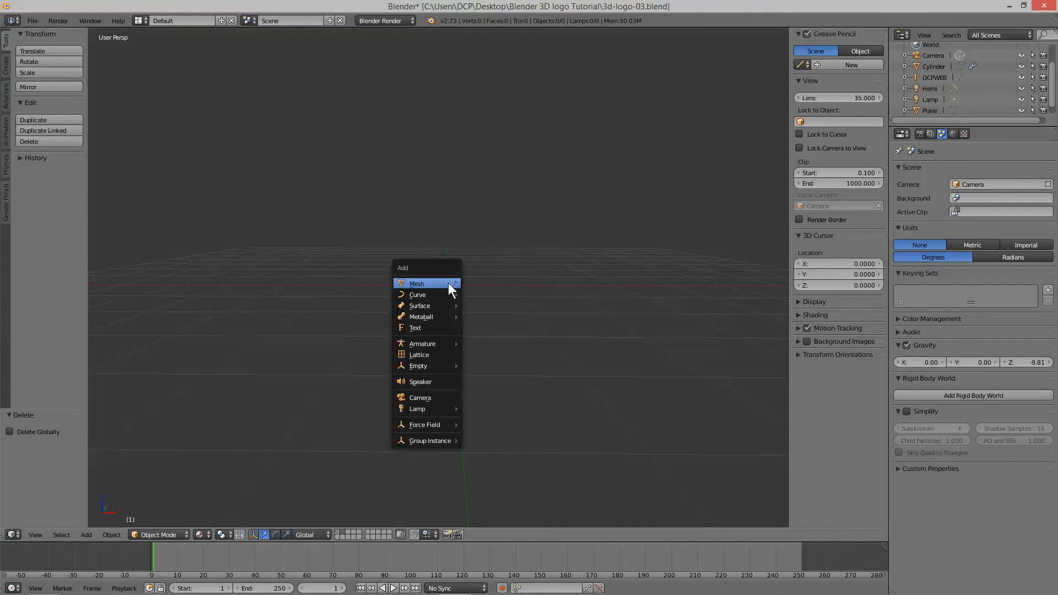
{"action": "mouse_move", "coordinate": [449, 284]}
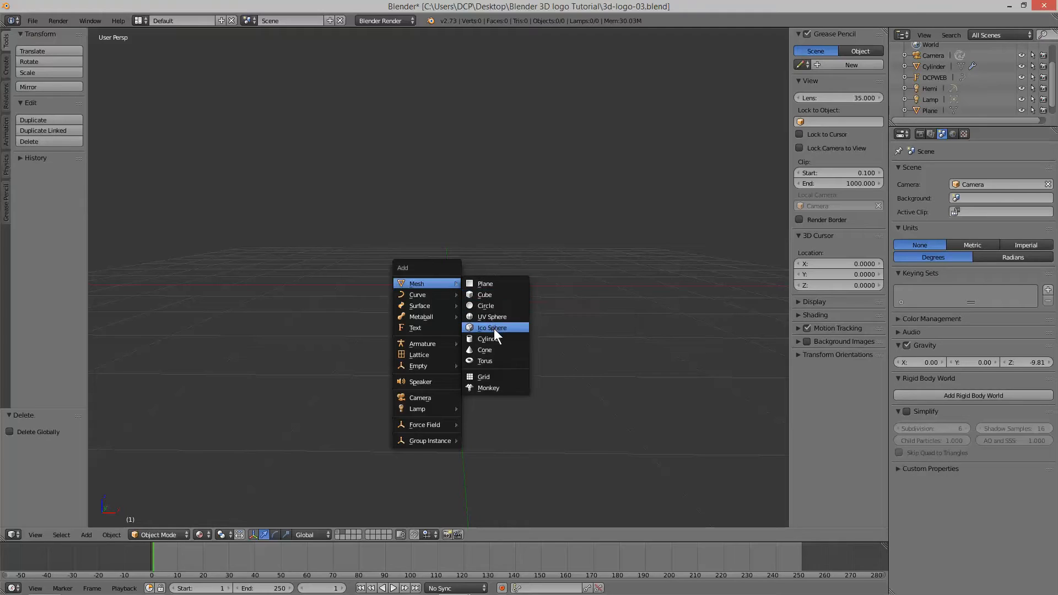
{"action": "left_click", "coordinate": [489, 299]}
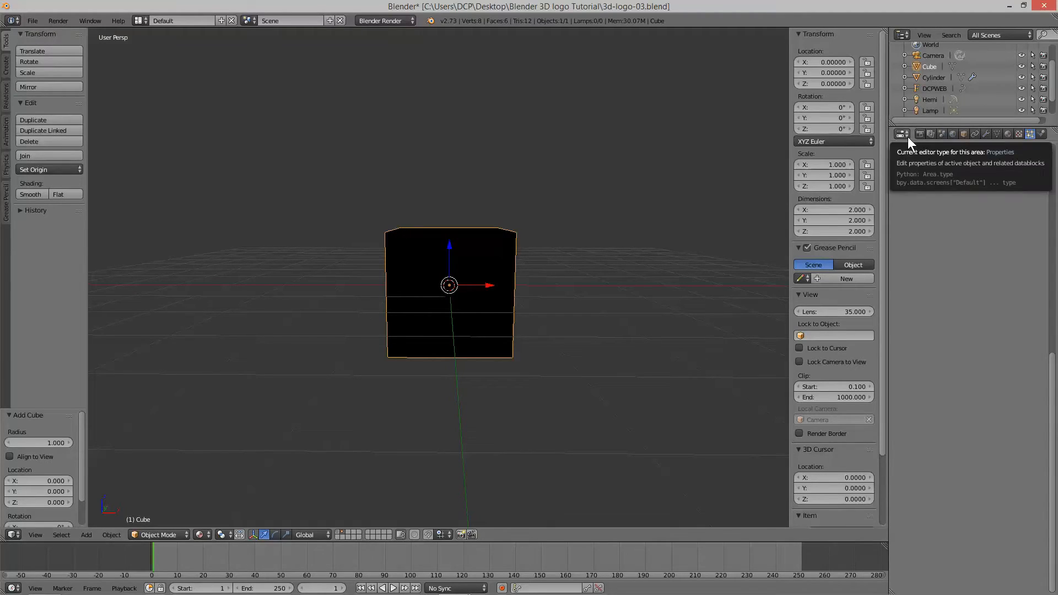
{"action": "left_click", "coordinate": [1019, 134]}
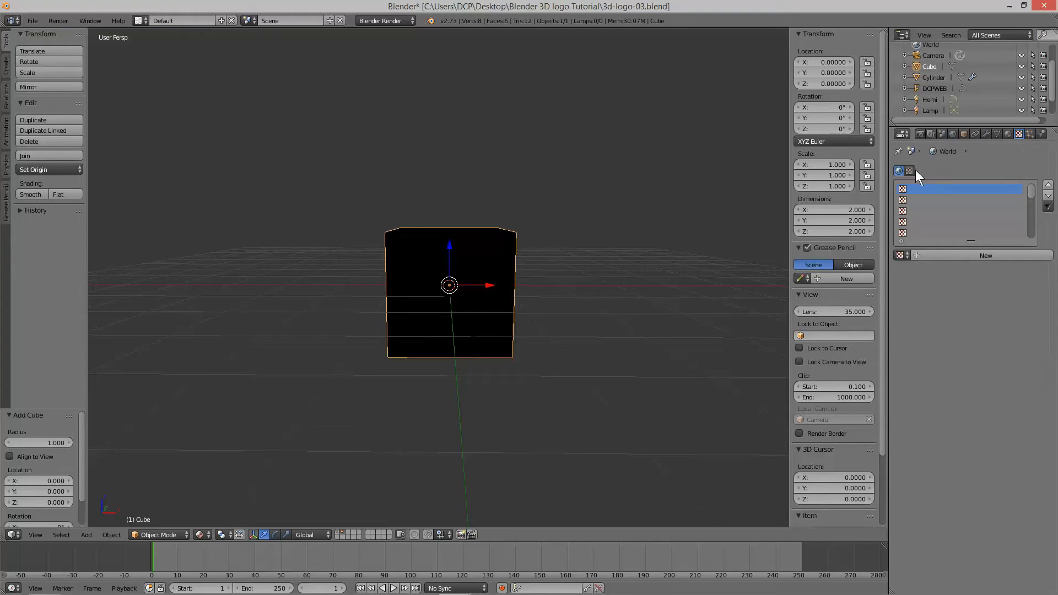
{"action": "left_click", "coordinate": [1010, 133]}
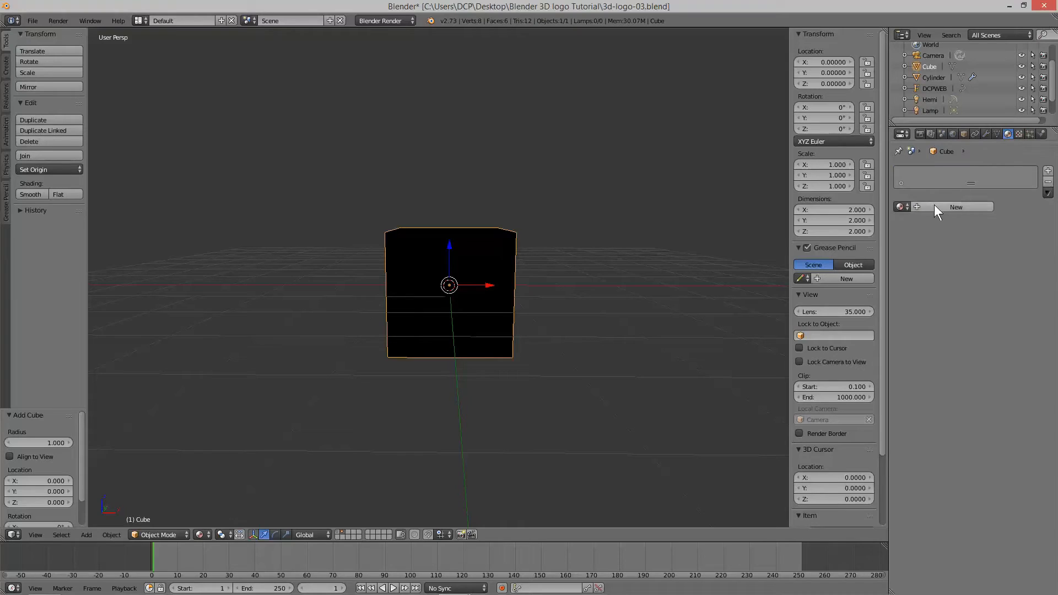
{"action": "left_click", "coordinate": [901, 207]}
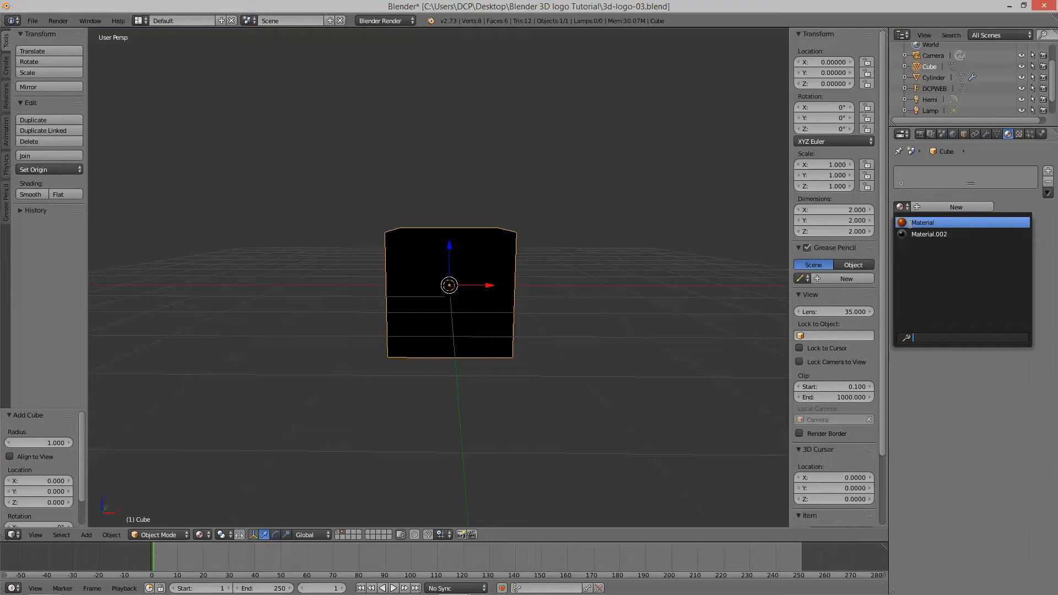
{"action": "left_click", "coordinate": [909, 223]}
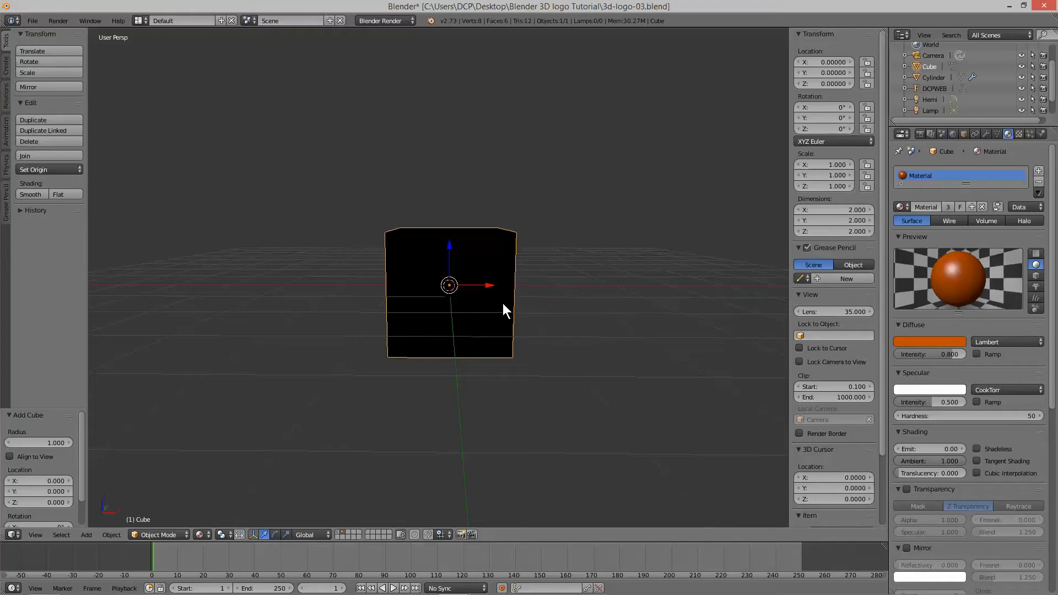
Add a Sun lamp at the origin from the right orthographic view
{"action": "mouse_move", "coordinate": [553, 306]}
{"action": "middle_mouse_down"}
{"action": "mouse_move", "coordinate": [618, 322]}
{"action": "mouse_move", "coordinate": [532, 310]}
{"action": "middle_mouse_up"}
{"action": "scroll", "coordinate": [597, 318], "scroll_direction": "down", "scroll_amount": 2}
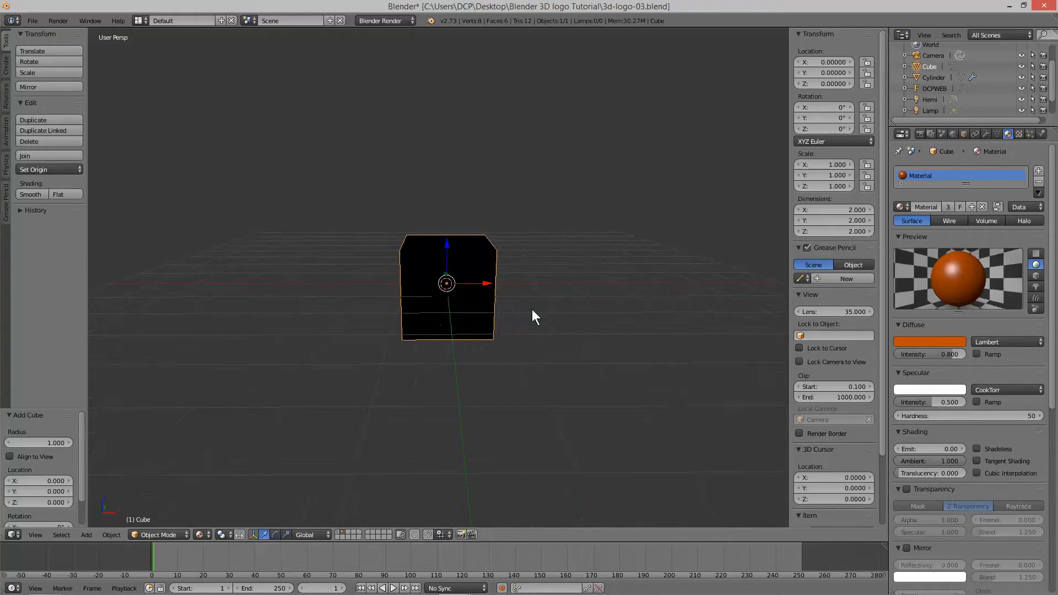
{"action": "scroll", "coordinate": [531, 309], "scroll_direction": "down", "scroll_amount": 1}
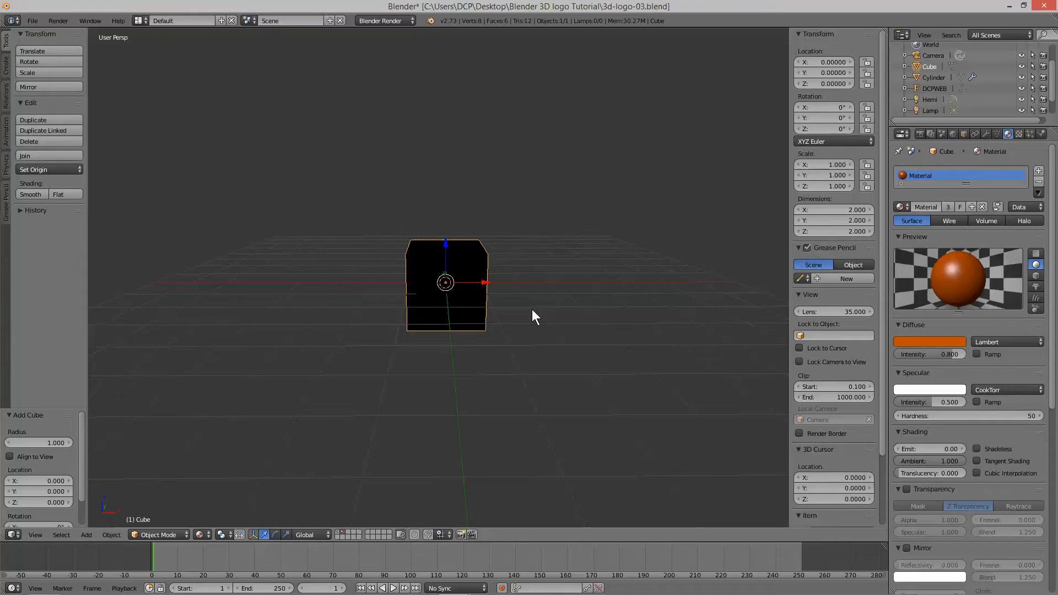
{"action": "middle_click_drag", "start_coordinate": [531, 310], "coordinate": [518, 294]}
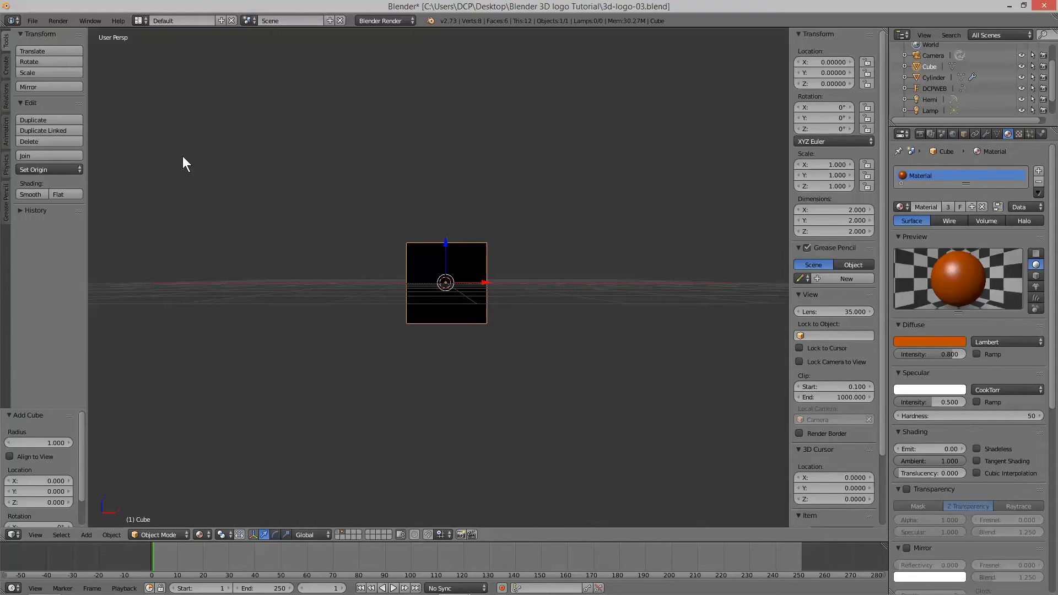
{"action": "key", "text": "KP_6"}
{"action": "key", "text": "KP_3"}
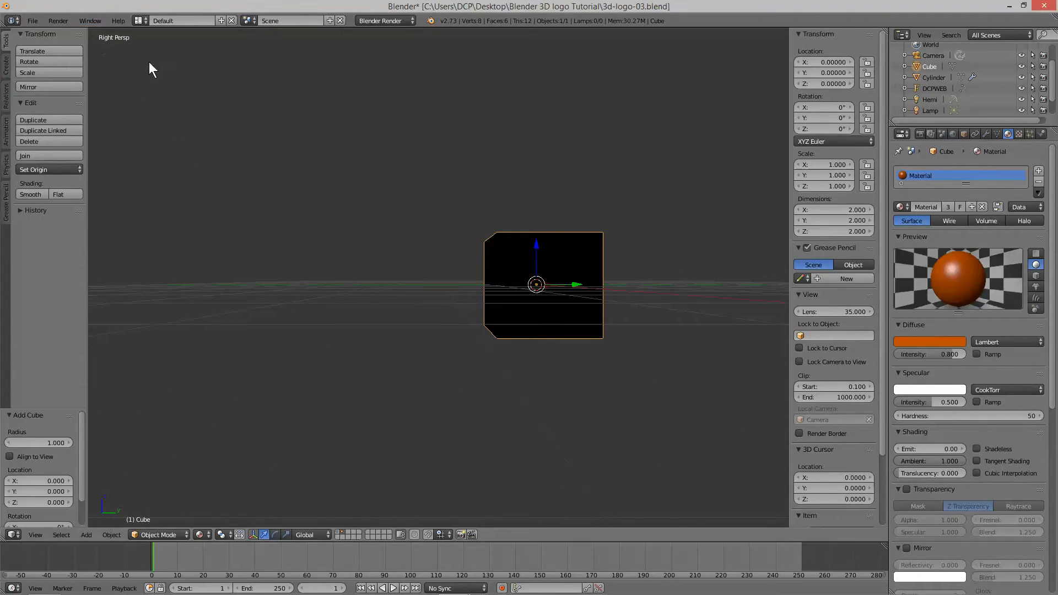
{"action": "key", "text": "KP_5"}
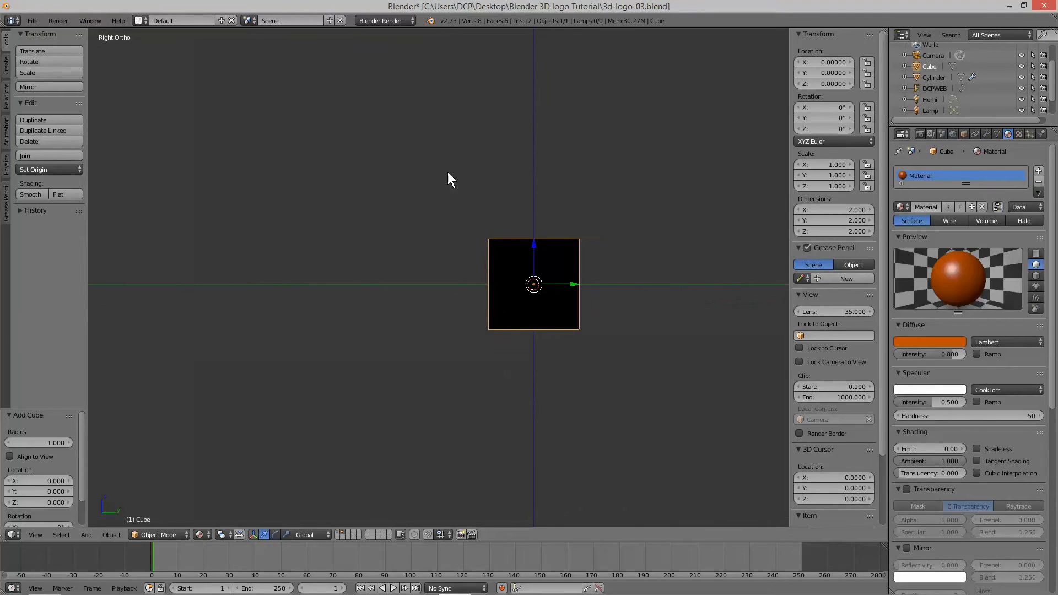
{"action": "scroll", "coordinate": [286, 161], "scroll_direction": "down", "scroll_amount": 2}
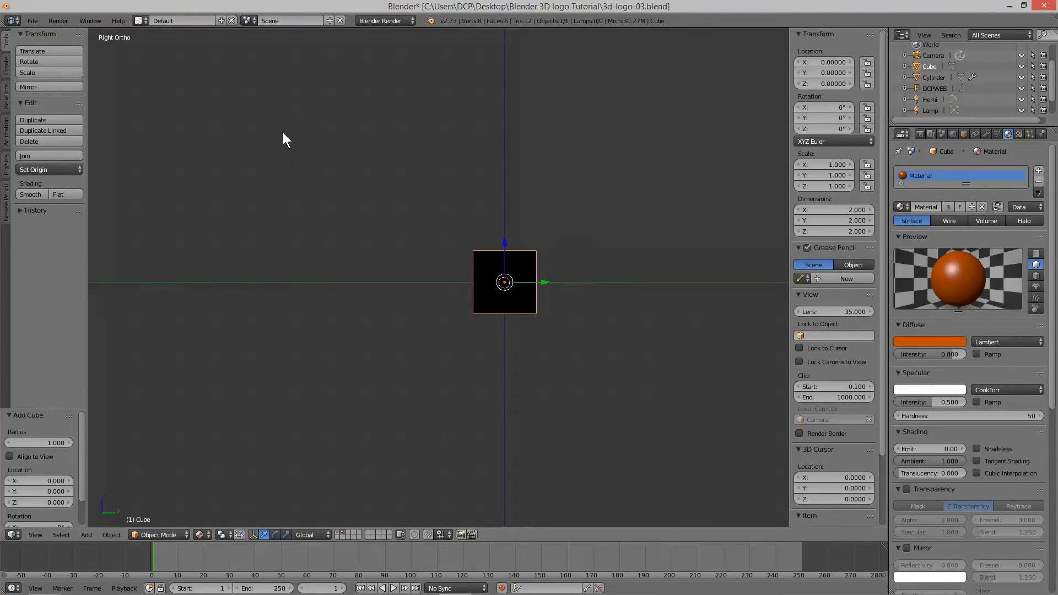
{"action": "key", "text": "shift+a"}
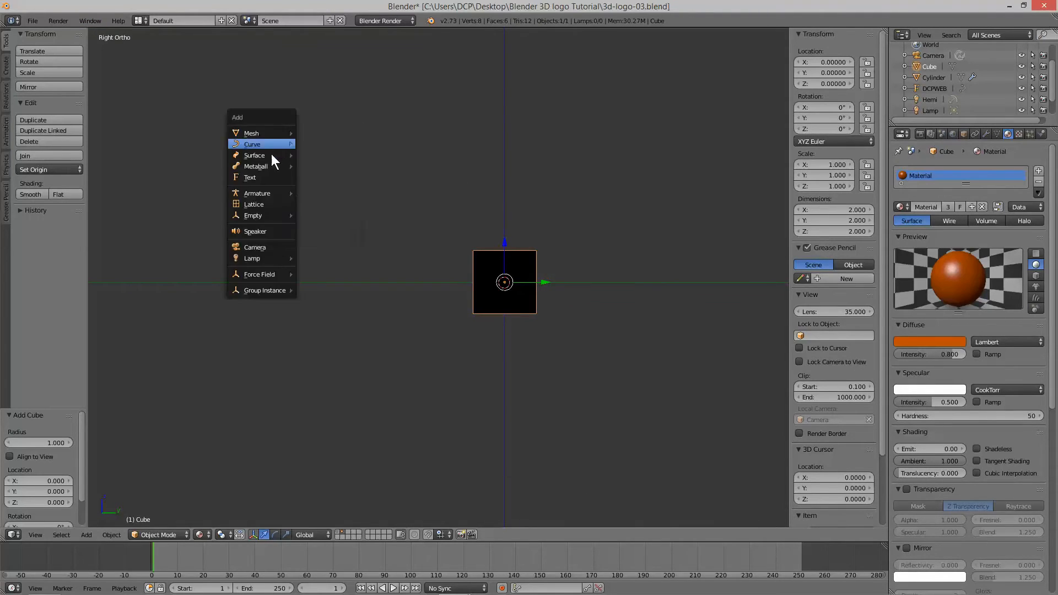
{"action": "mouse_move", "coordinate": [272, 191]}
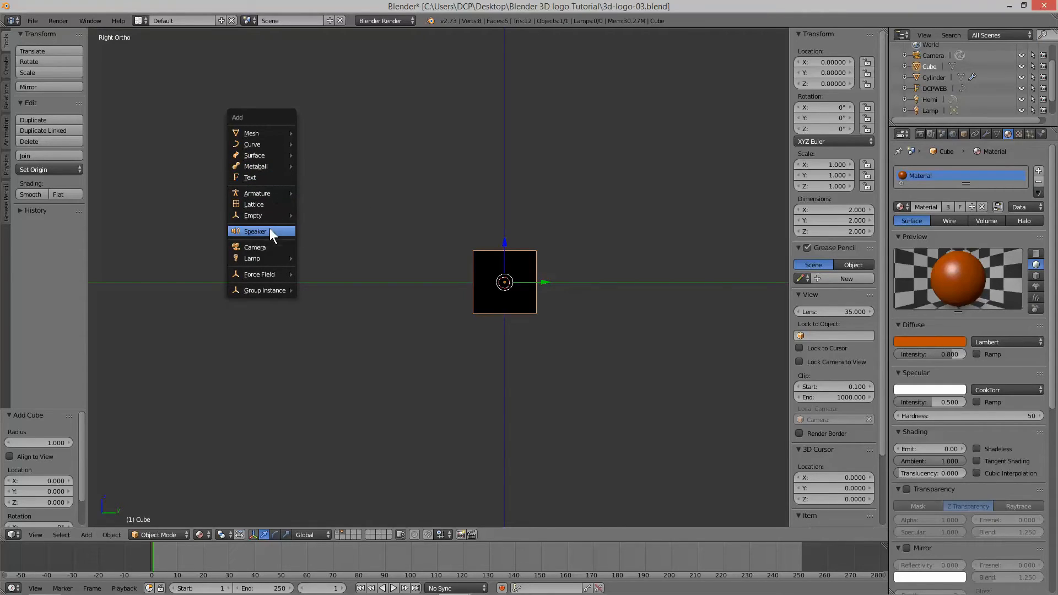
{"action": "mouse_move", "coordinate": [276, 260]}
{"action": "left_click", "coordinate": [312, 269]}
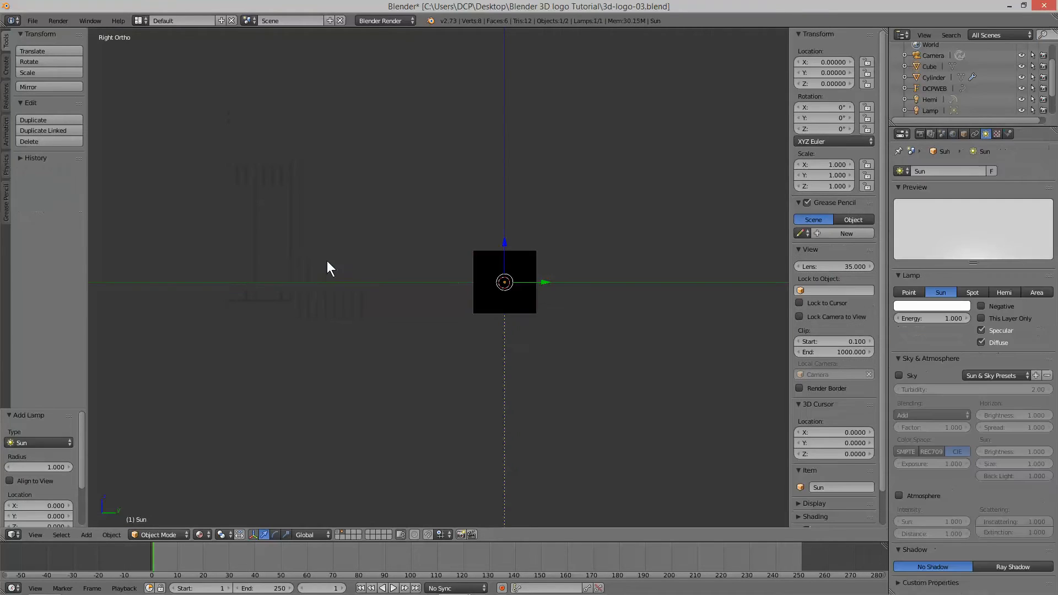
Move the Sun lamp above and in front of the cube, to about Z 5.44 and Y -2.59
{"action": "left_click_drag", "start_coordinate": [505, 246], "coordinate": [511, 75]}
{"action": "left_click_drag", "start_coordinate": [539, 111], "coordinate": [456, 127]}
{"action": "middle_click_drag", "start_coordinate": [393, 278], "coordinate": [505, 296]}
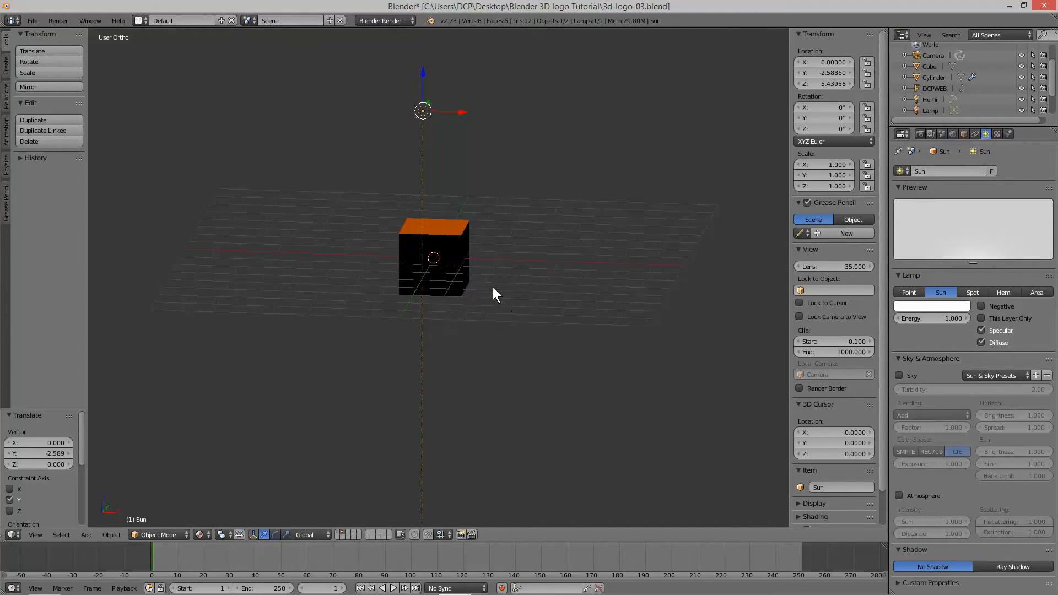
{"action": "scroll", "coordinate": [480, 283], "scroll_direction": "down", "scroll_amount": 2}
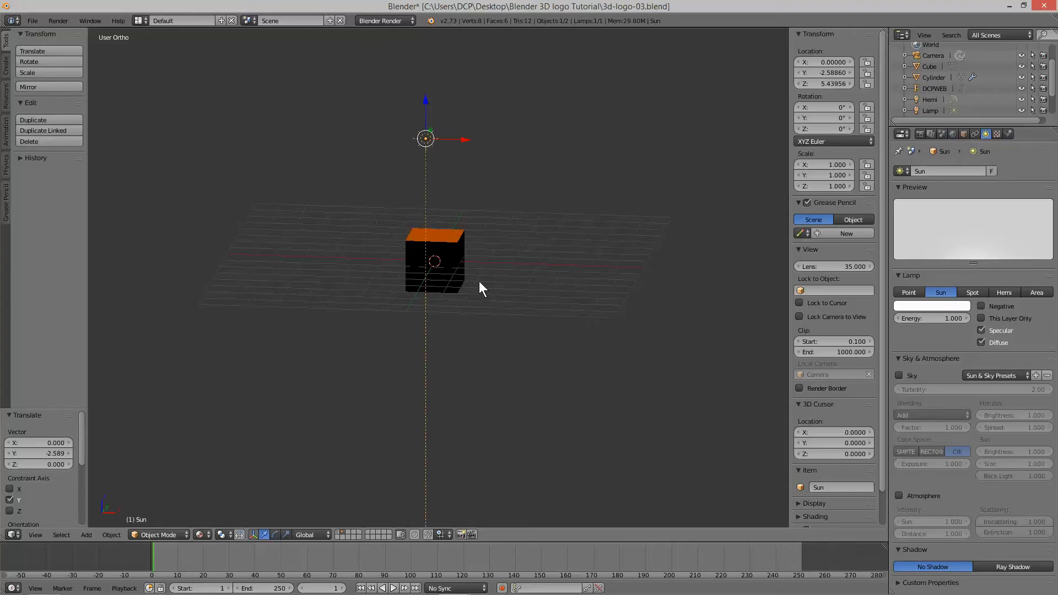
Select the cube from the front orthographic view and show its modifier settings
{"action": "key", "text": "KP_1"}
{"action": "scroll", "coordinate": [458, 283], "scroll_direction": "down", "scroll_amount": 1}
{"action": "scroll", "coordinate": [458, 282], "scroll_direction": "up", "scroll_amount": 2}
{"action": "scroll", "coordinate": [459, 283], "scroll_direction": "down", "scroll_amount": 3}
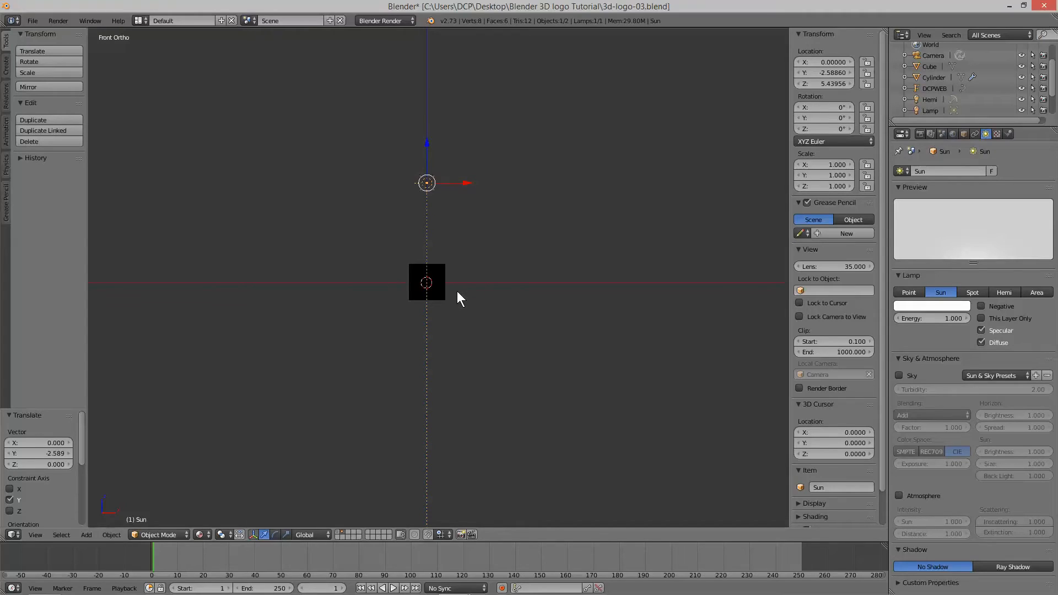
{"action": "right_click", "coordinate": [435, 281]}
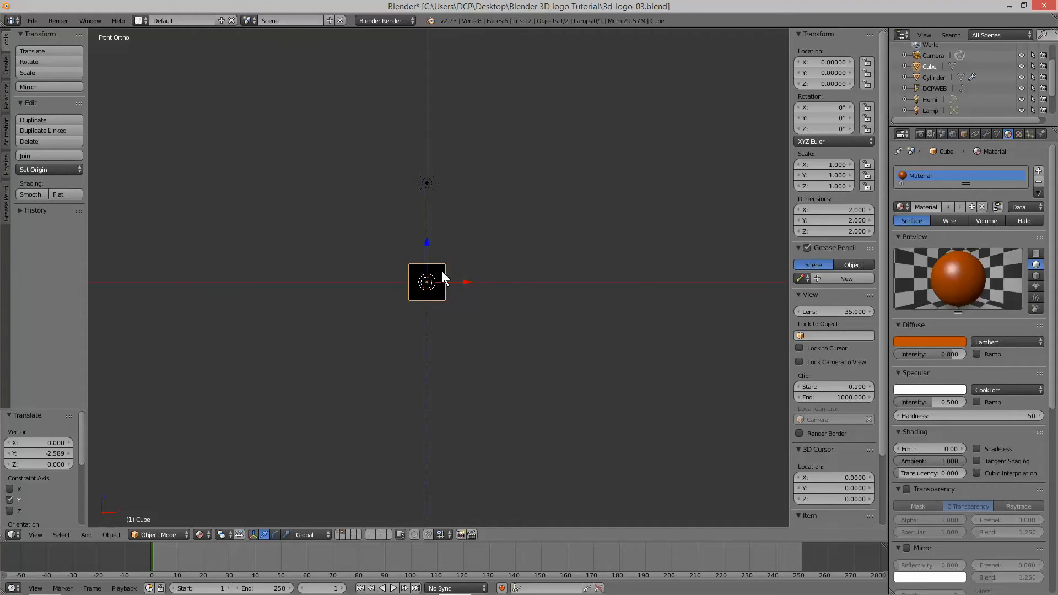
{"action": "left_click", "coordinate": [987, 133]}
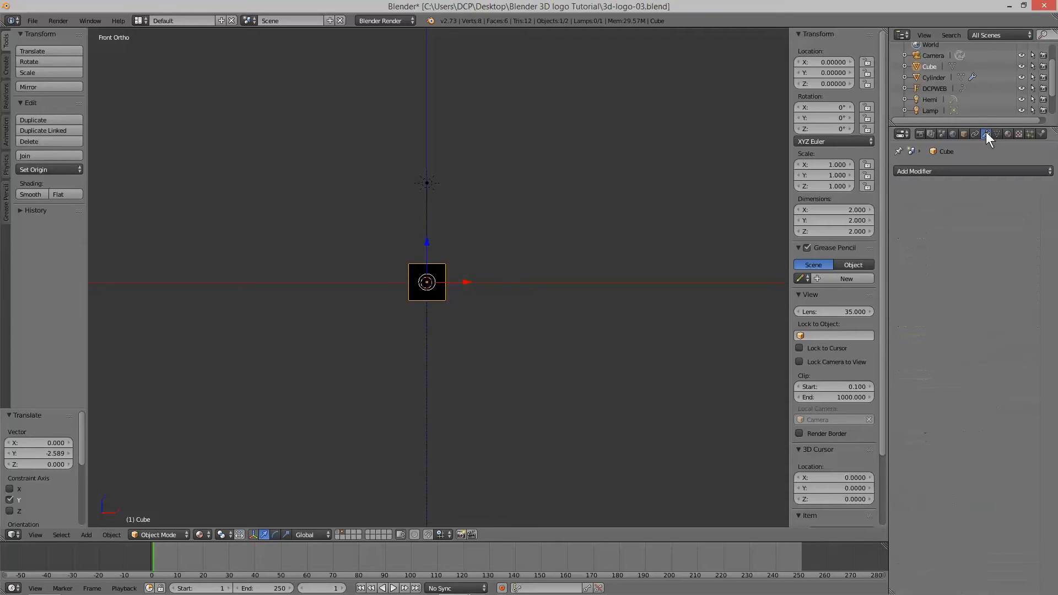
{"action": "left_click", "coordinate": [960, 169]}
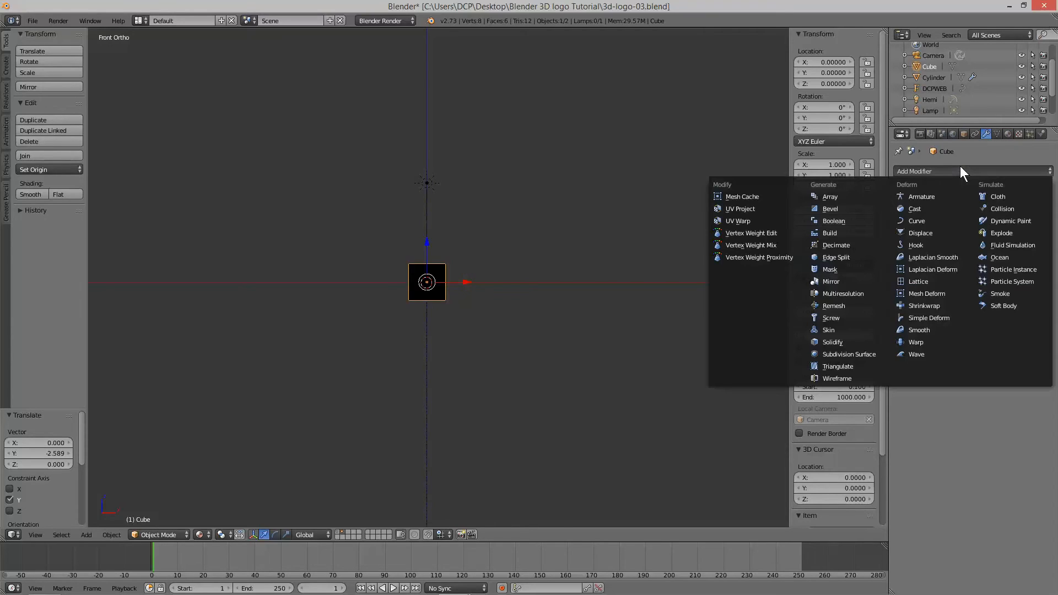
{"action": "left_click", "coordinate": [845, 355]}
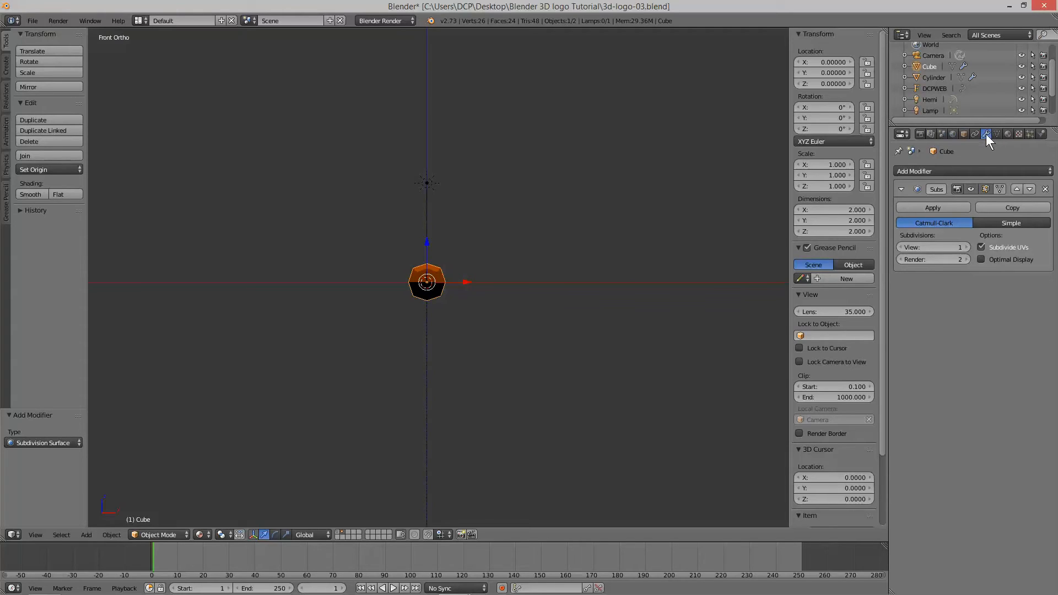
{"action": "left_click", "coordinate": [1045, 190]}
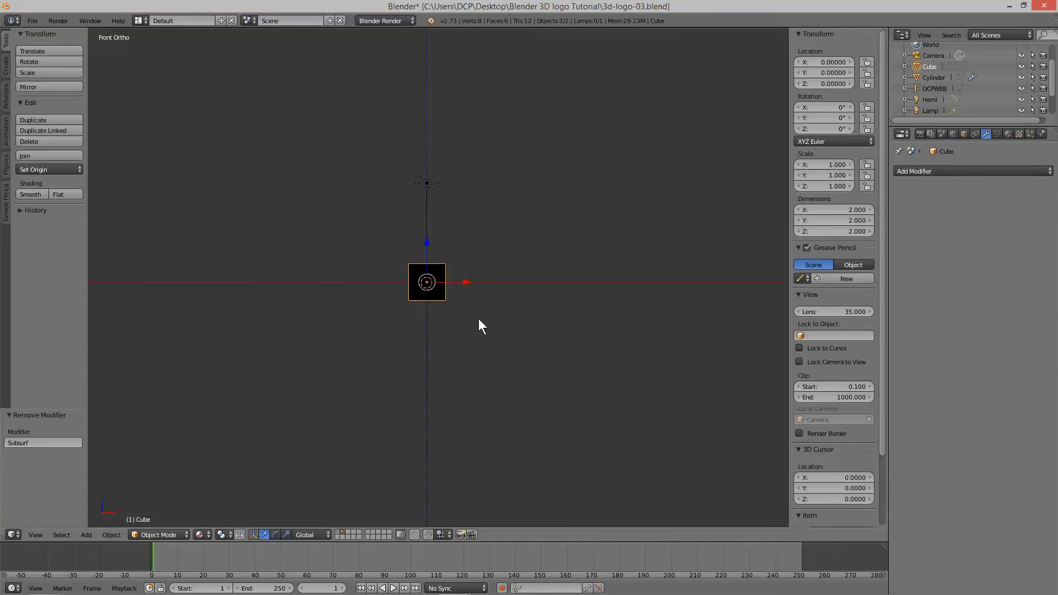
Add a Subdivision Surface modifier to the cube and look at the rounded shape from slightly above
{"action": "scroll", "coordinate": [408, 277], "scroll_direction": "up", "scroll_amount": 2}
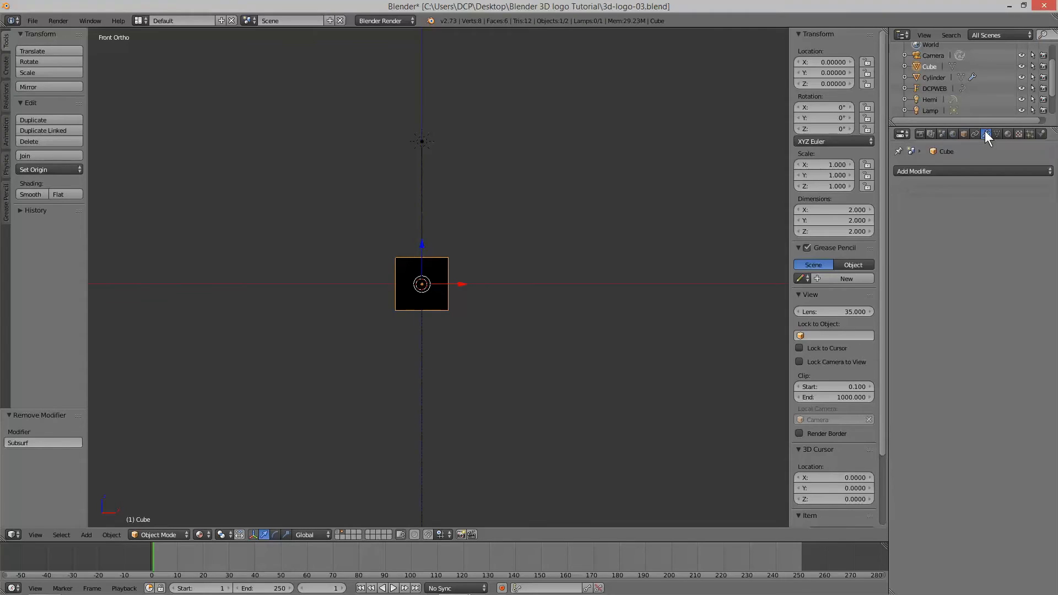
{"action": "left_click", "coordinate": [968, 172]}
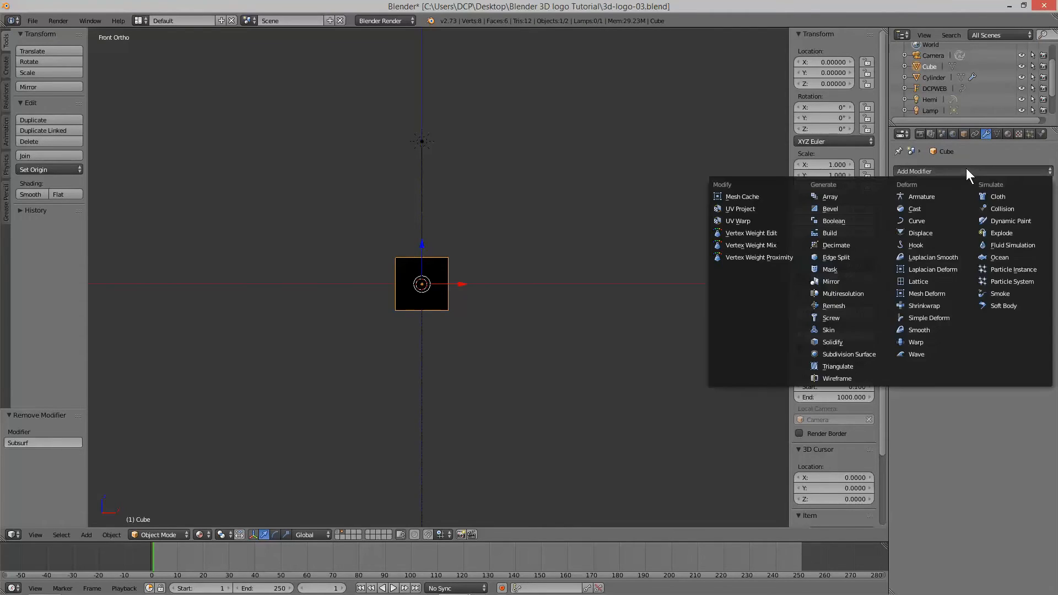
{"action": "left_click", "coordinate": [852, 355]}
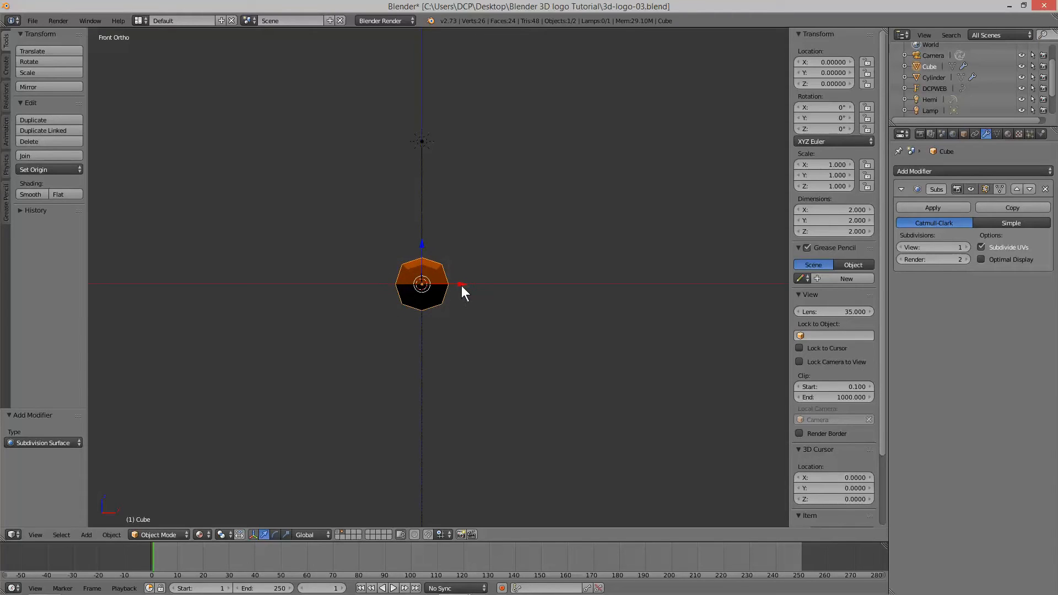
{"action": "mouse_move", "coordinate": [474, 294]}
{"action": "middle_mouse_down"}
{"action": "mouse_move", "coordinate": [616, 313]}
{"action": "mouse_move", "coordinate": [471, 309]}
{"action": "mouse_move", "coordinate": [508, 291]}
{"action": "mouse_move", "coordinate": [562, 295]}
{"action": "mouse_move", "coordinate": [619, 325]}
{"action": "mouse_move", "coordinate": [466, 314]}
{"action": "mouse_move", "coordinate": [476, 311]}
{"action": "middle_mouse_up"}
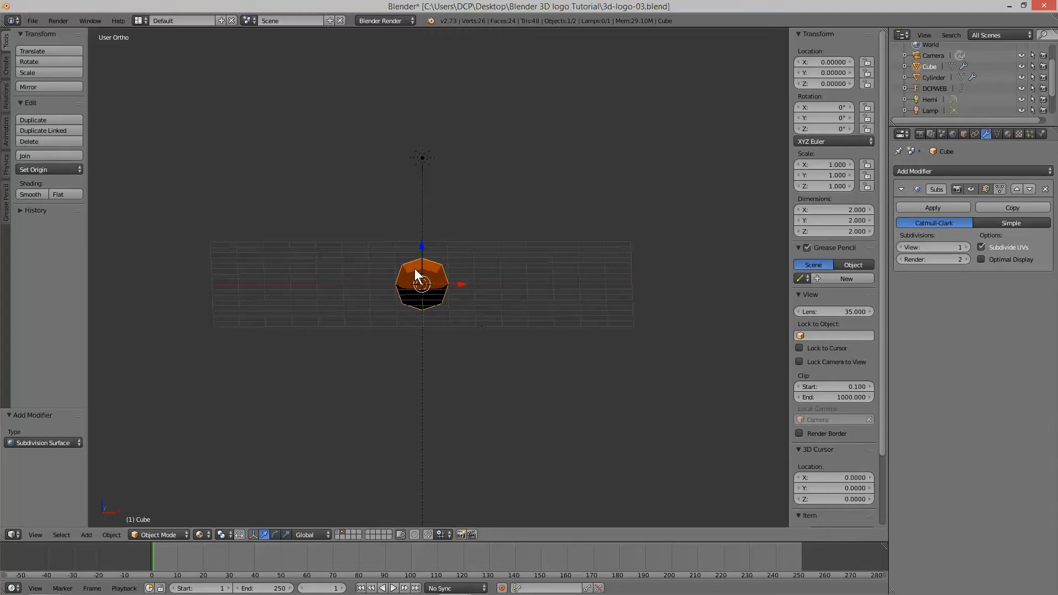
Rename the cube as Particle and scale it down uniformly to about 0.63
{"action": "double_click", "coordinate": [931, 67]}
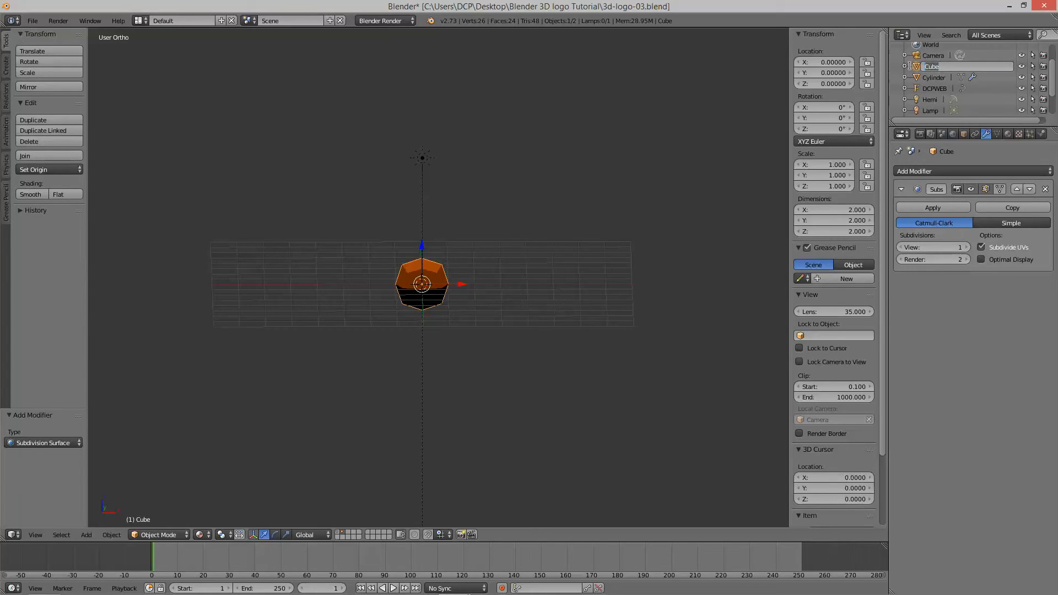
{"action": "type", "text": "Particle"}
{"action": "key", "text": "Return"}
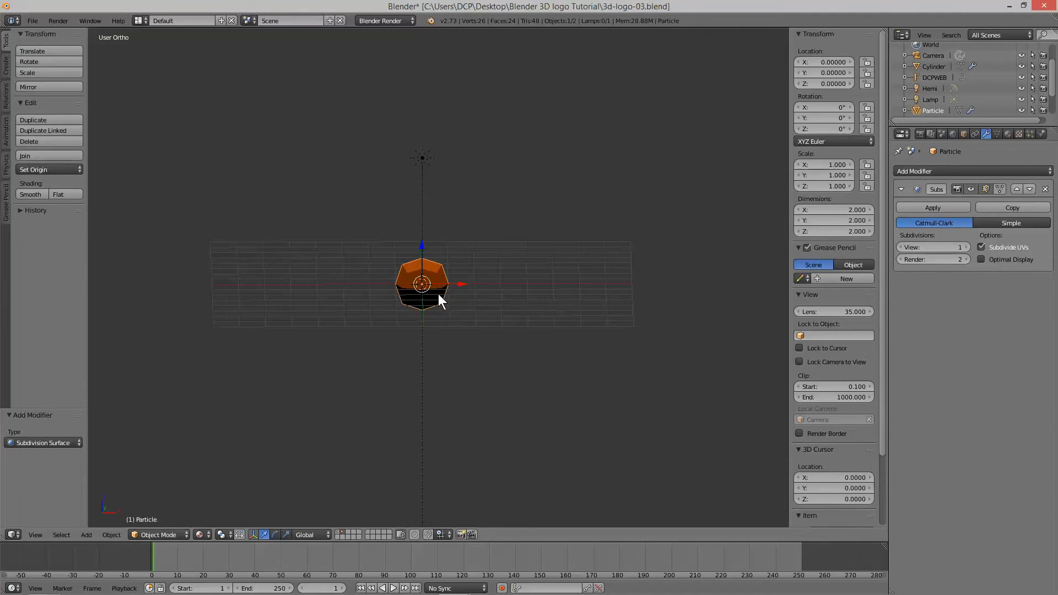
{"action": "key", "text": "KP_1"}
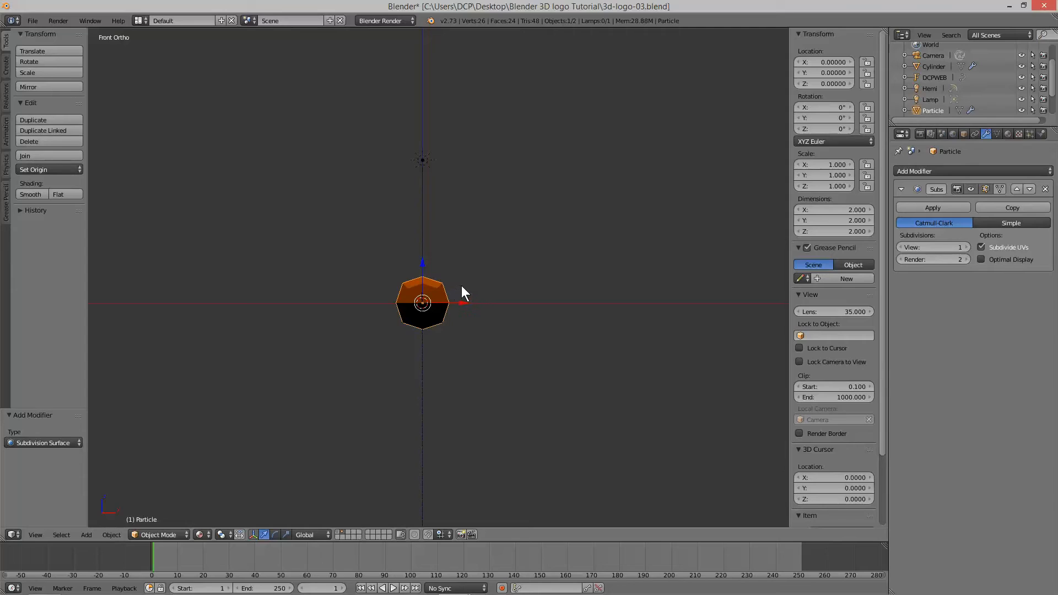
{"action": "key", "text": "s"}
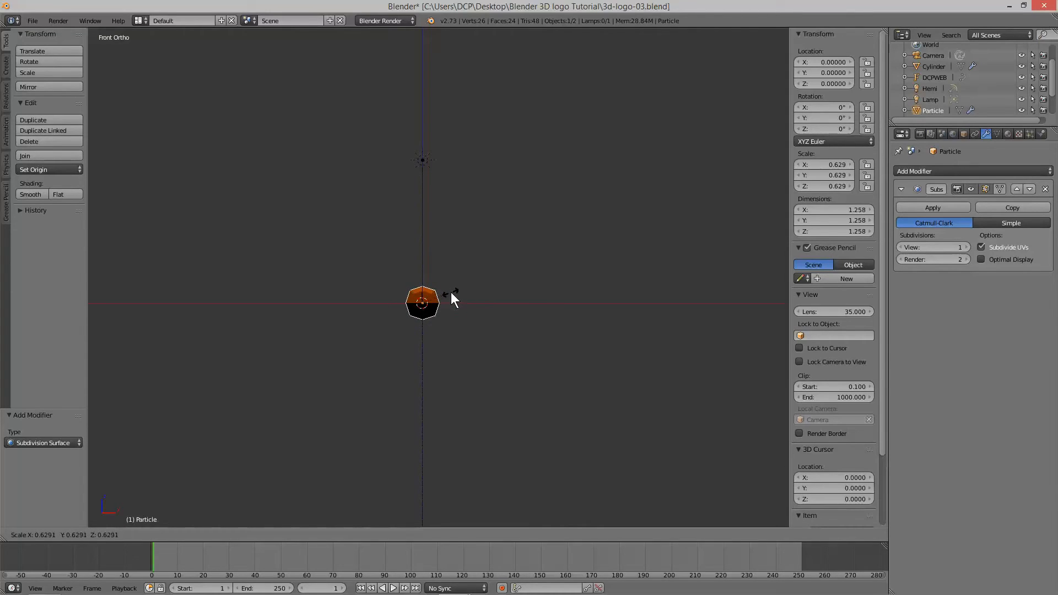
{"action": "left_click", "coordinate": [452, 293]}
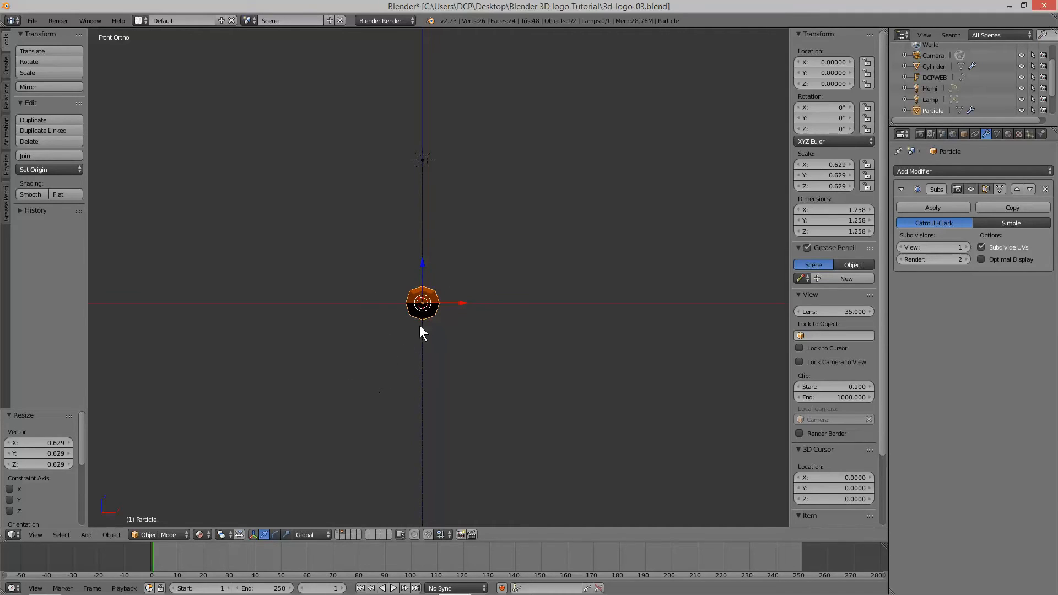
Return to the logo layer and set Particle as the dupli object of the base cylinder's particle system
{"action": "left_click", "coordinate": [338, 532]}
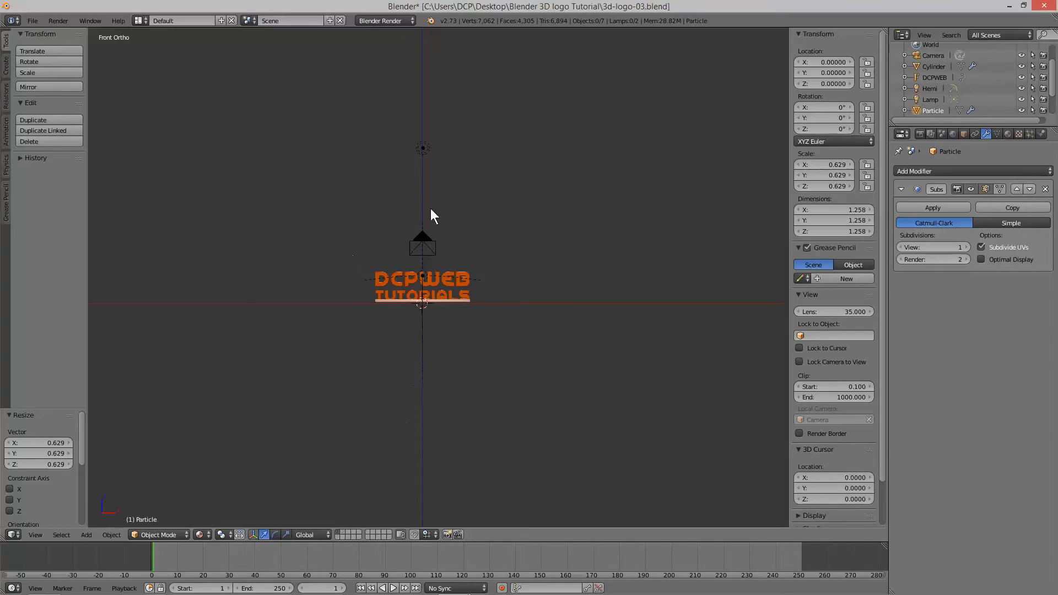
{"action": "scroll", "coordinate": [339, 296], "scroll_direction": "up", "scroll_amount": 5}
{"action": "scroll", "coordinate": [340, 296], "scroll_direction": "down", "scroll_amount": 2}
{"action": "scroll", "coordinate": [340, 299], "scroll_direction": "up", "scroll_amount": 1}
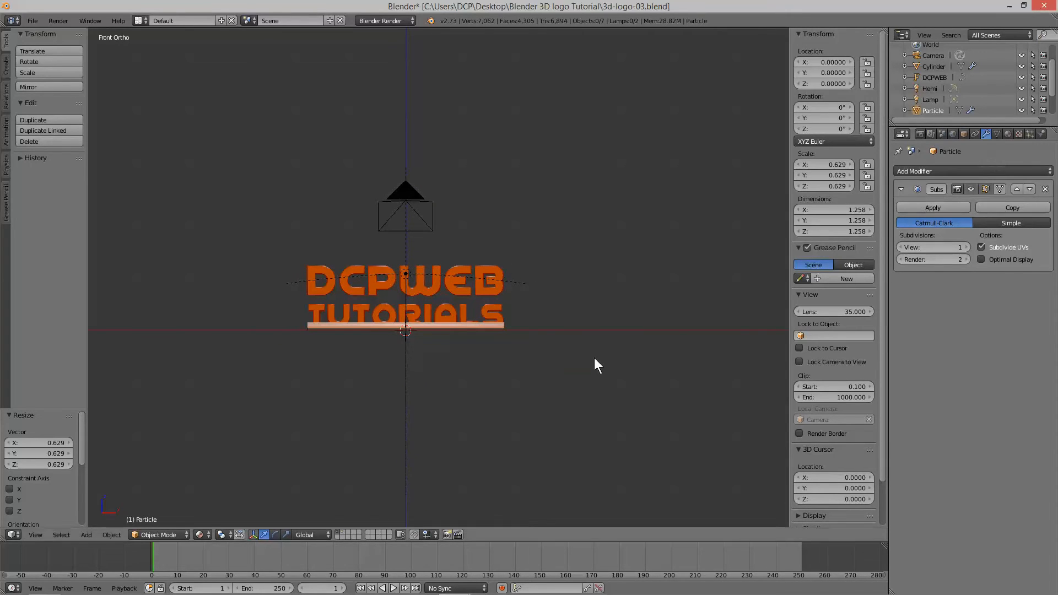
{"action": "right_click", "coordinate": [490, 326]}
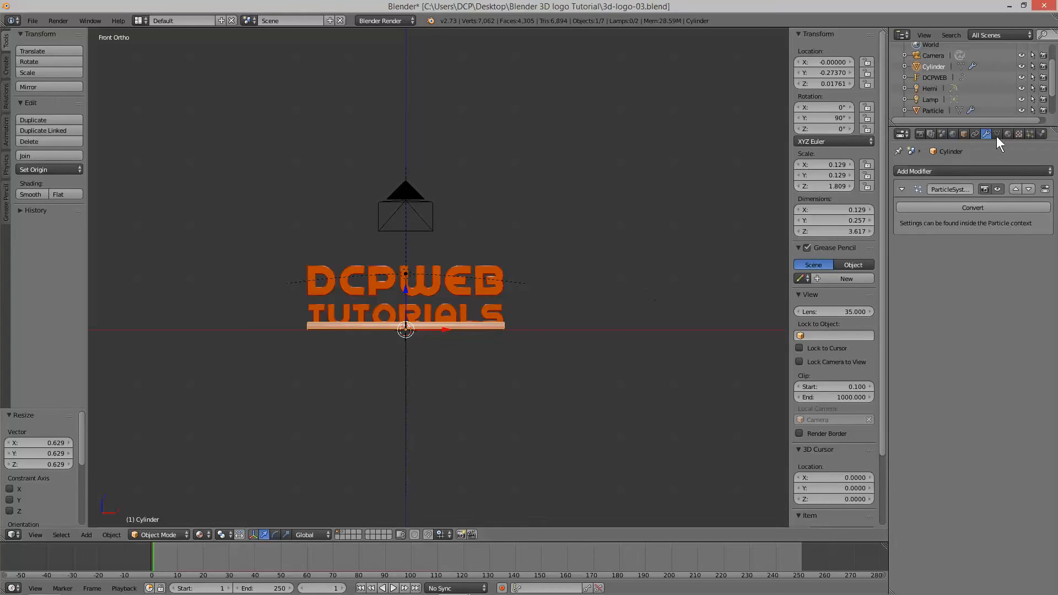
{"action": "left_click", "coordinate": [1030, 135]}
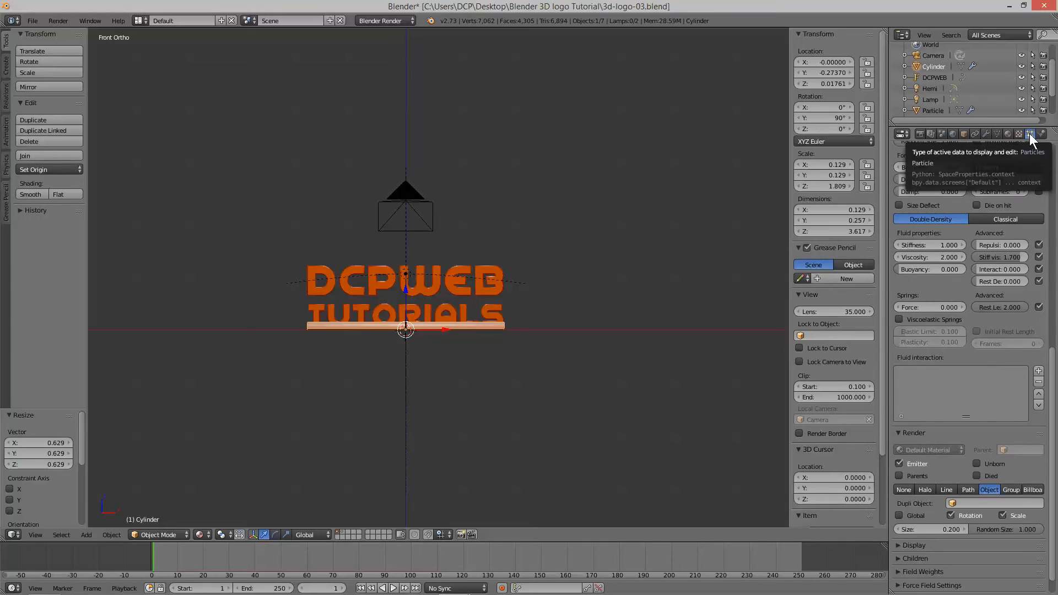
{"action": "scroll", "coordinate": [984, 392], "scroll_direction": "down", "scroll_amount": 2}
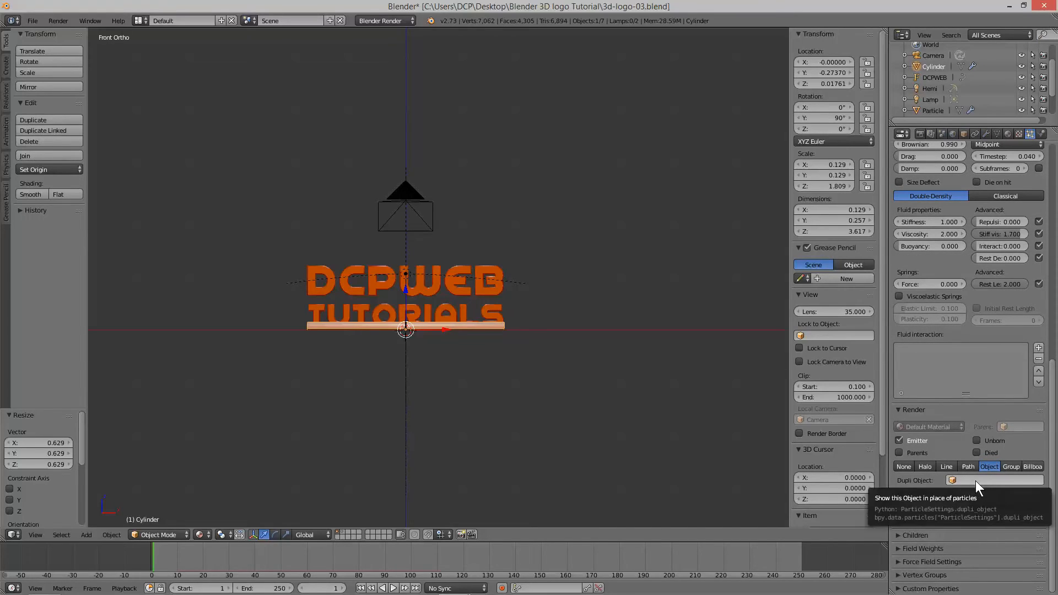
{"action": "left_click", "coordinate": [976, 481]}
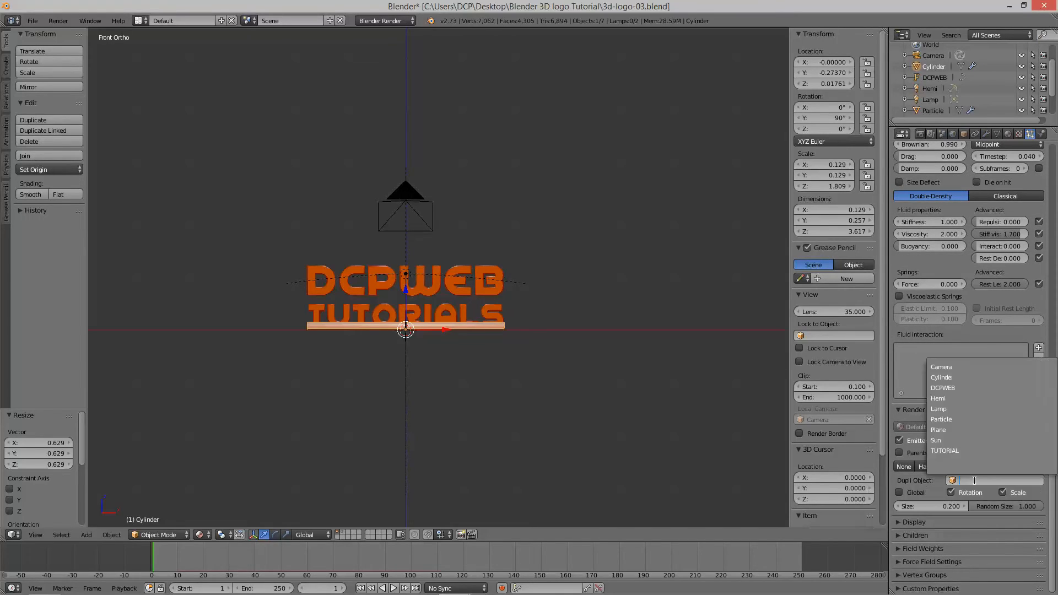
{"action": "left_click", "coordinate": [949, 419]}
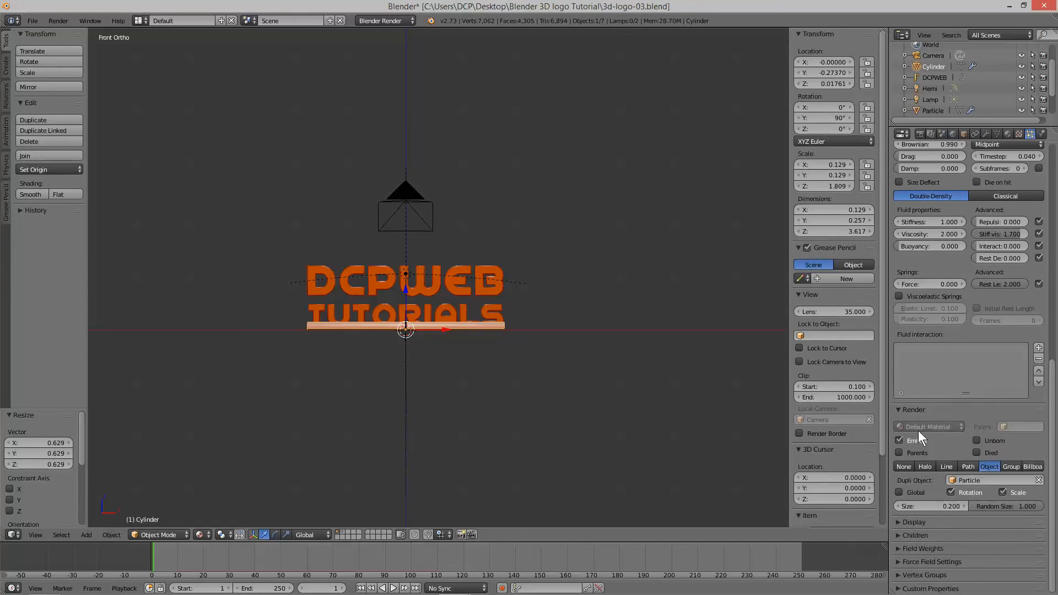
Expand the particle display settings and turn off rendering of the emitter for the cylinder's particles
{"action": "left_click", "coordinate": [911, 523]}
{"action": "scroll", "coordinate": [925, 516], "scroll_direction": "down", "scroll_amount": 3}
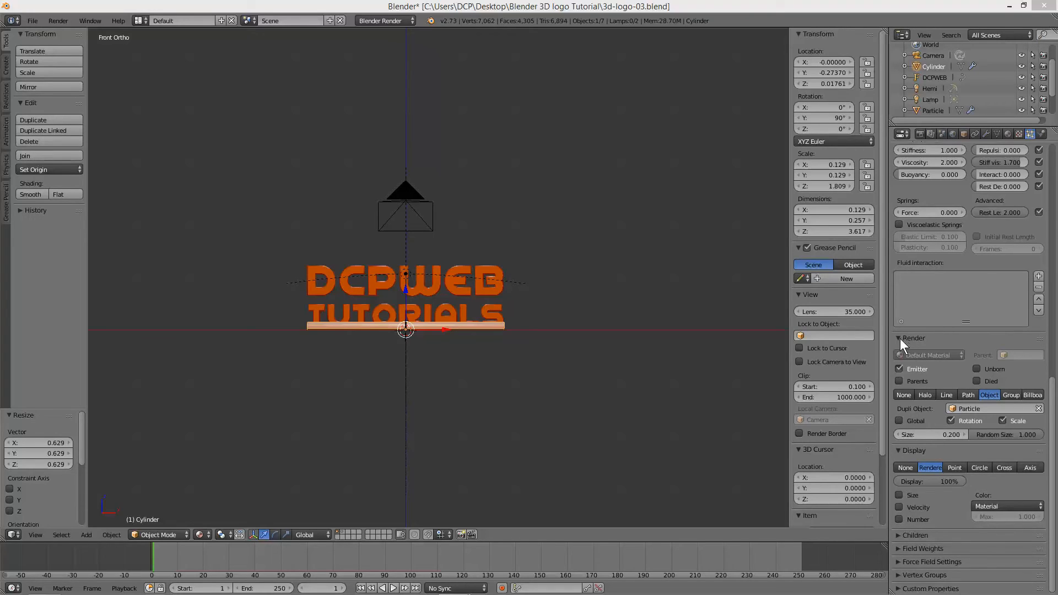
{"action": "left_click", "coordinate": [899, 369]}
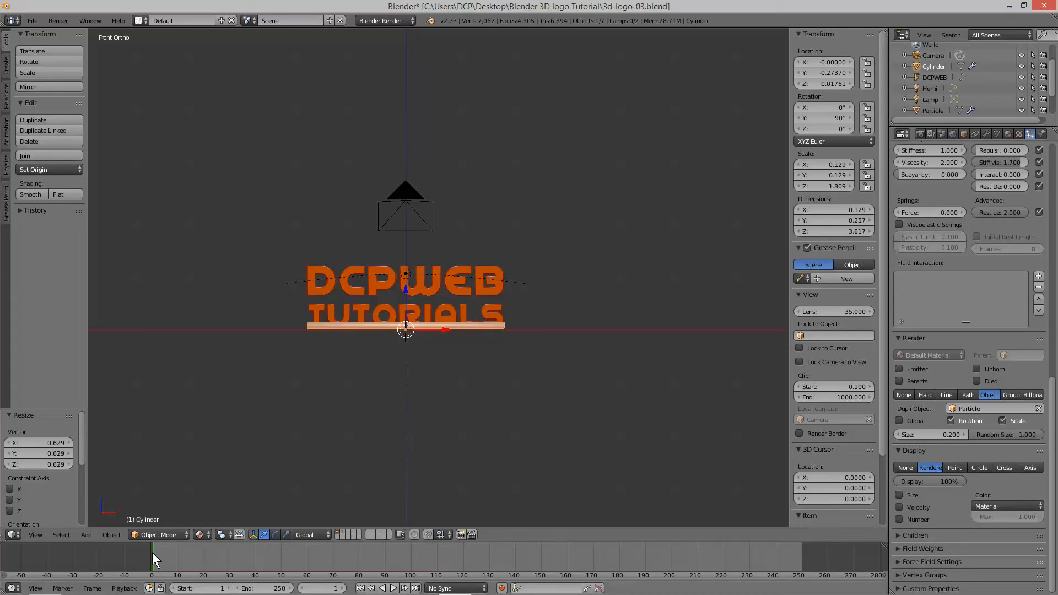
Go to frame 23, set the particle render size to 0.070, and test-render that frame
{"action": "left_click_drag", "start_coordinate": [152, 553], "coordinate": [211, 577]}
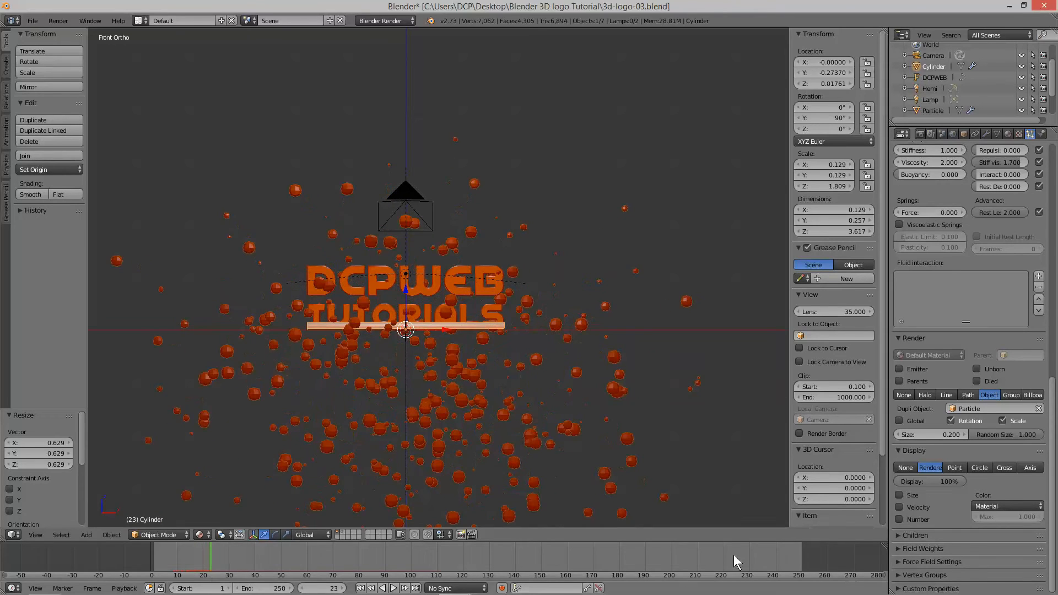
{"action": "left_click", "coordinate": [899, 434]}
{"action": "left_click", "coordinate": [898, 434]}
{"action": "left_click", "coordinate": [898, 435]}
{"action": "left_click", "coordinate": [898, 435]}
{"action": "left_click", "coordinate": [899, 434]}
{"action": "left_click", "coordinate": [898, 435]}
{"action": "left_click", "coordinate": [899, 434]}
{"action": "left_click", "coordinate": [898, 435]}
{"action": "left_click", "coordinate": [899, 434]}
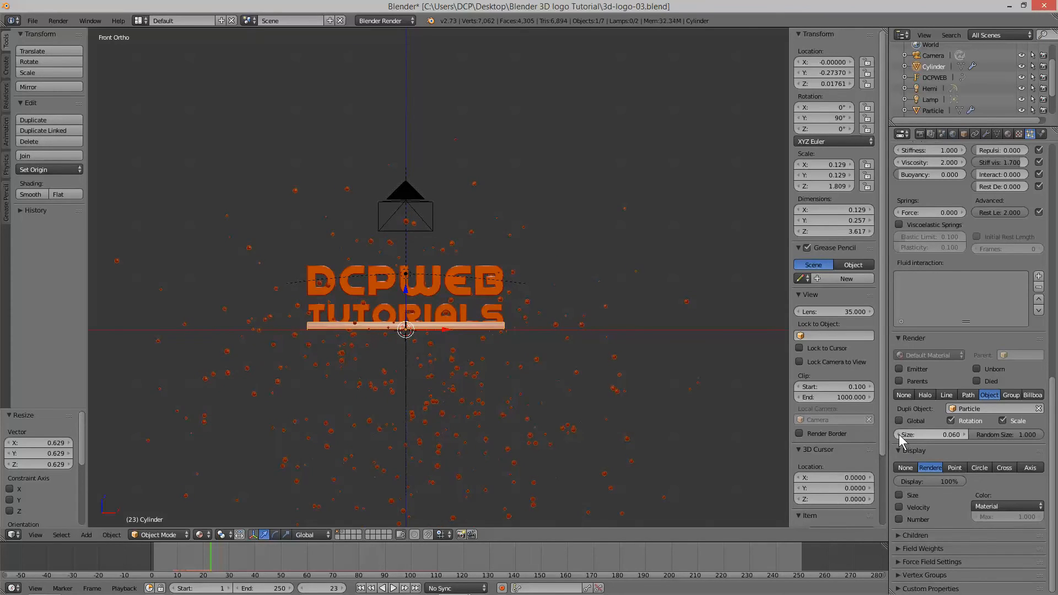
{"action": "left_click", "coordinate": [964, 434]}
{"action": "left_click", "coordinate": [964, 434]}
{"action": "left_click", "coordinate": [899, 434]}
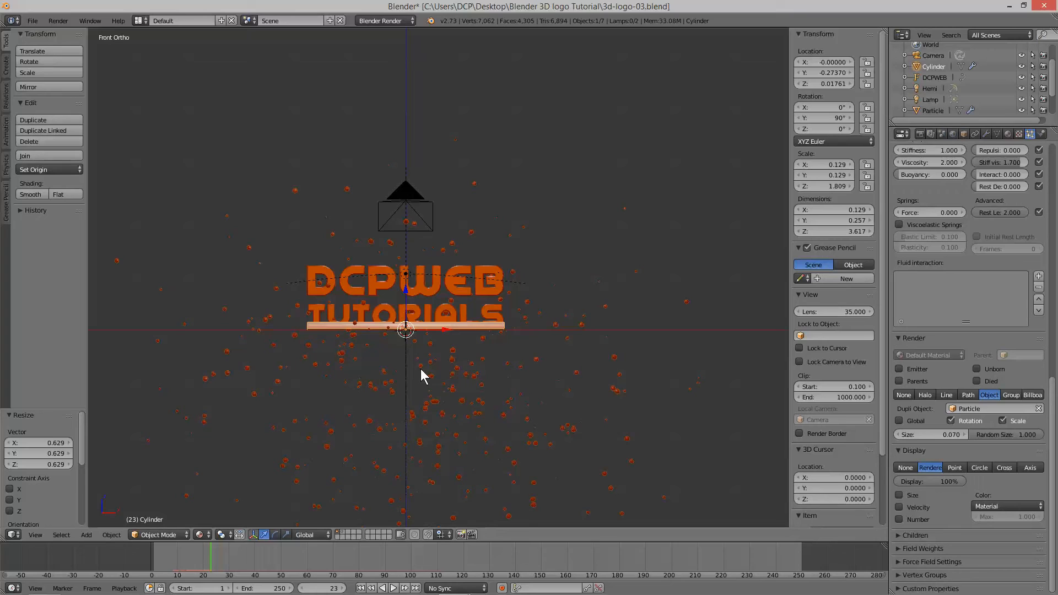
{"action": "key", "text": "F12"}
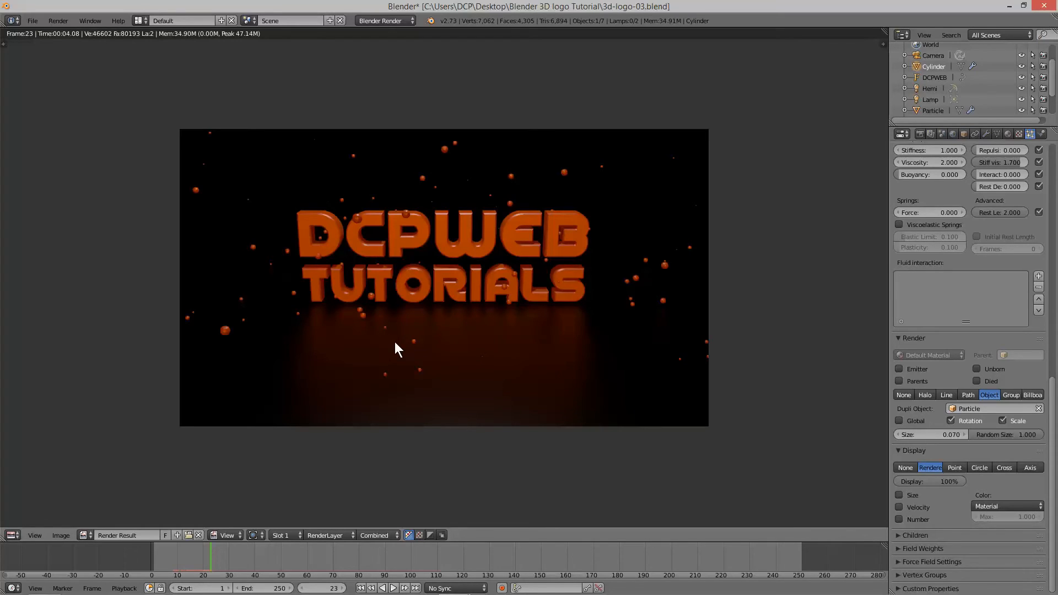
{"action": "key", "text": "Escape"}
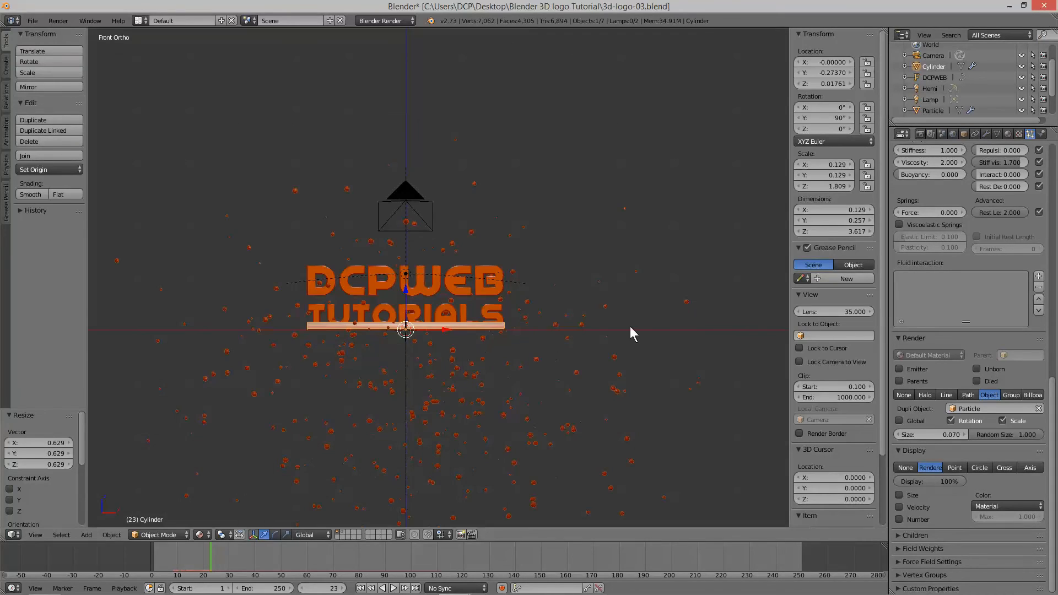
Enable Collision physics on the ground plane
{"action": "right_click", "coordinate": [646, 330]}
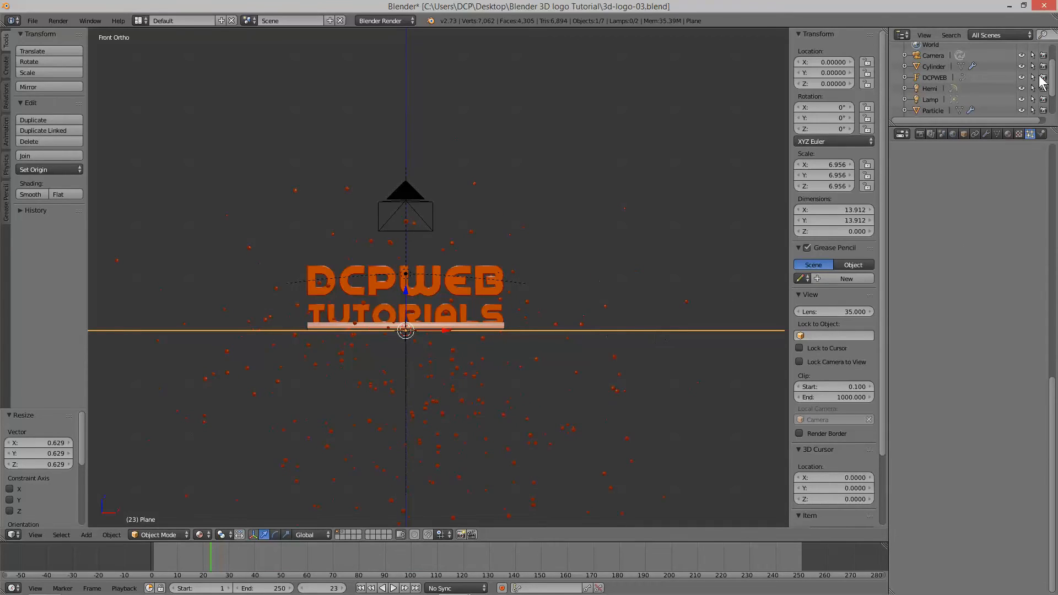
{"action": "left_click_drag", "start_coordinate": [1052, 76], "coordinate": [1052, 92]}
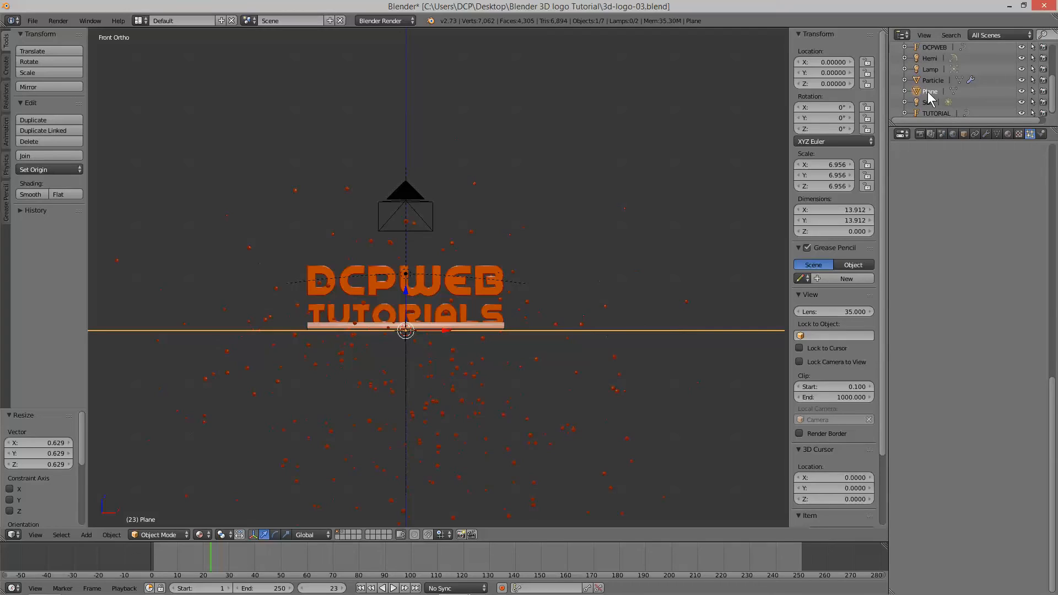
{"action": "left_click", "coordinate": [1042, 136]}
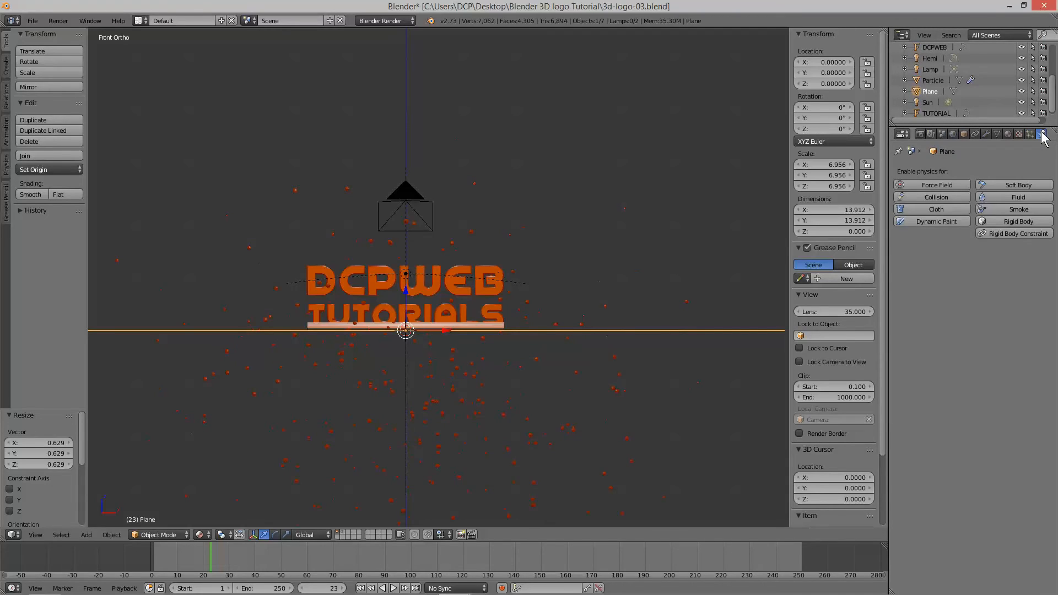
{"action": "left_click", "coordinate": [938, 197]}
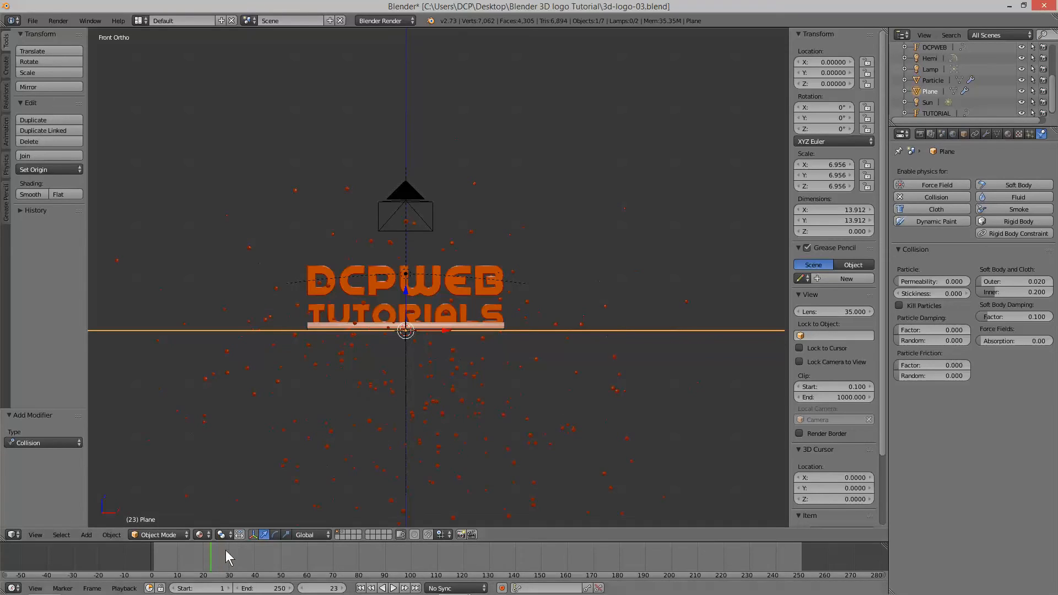
Scrub and play the animation to check the particles against the ground plane, and return to frame 1
{"action": "mouse_move", "coordinate": [212, 557]}
{"action": "left_mouse_down"}
{"action": "mouse_move", "coordinate": [226, 557]}
{"action": "mouse_move", "coordinate": [167, 547]}
{"action": "mouse_move", "coordinate": [231, 548]}
{"action": "left_mouse_up"}
{"action": "mouse_move", "coordinate": [290, 553]}
{"action": "left_mouse_down"}
{"action": "mouse_move", "coordinate": [185, 544]}
{"action": "mouse_move", "coordinate": [230, 548]}
{"action": "left_mouse_up"}
{"action": "left_click", "coordinate": [393, 589]}
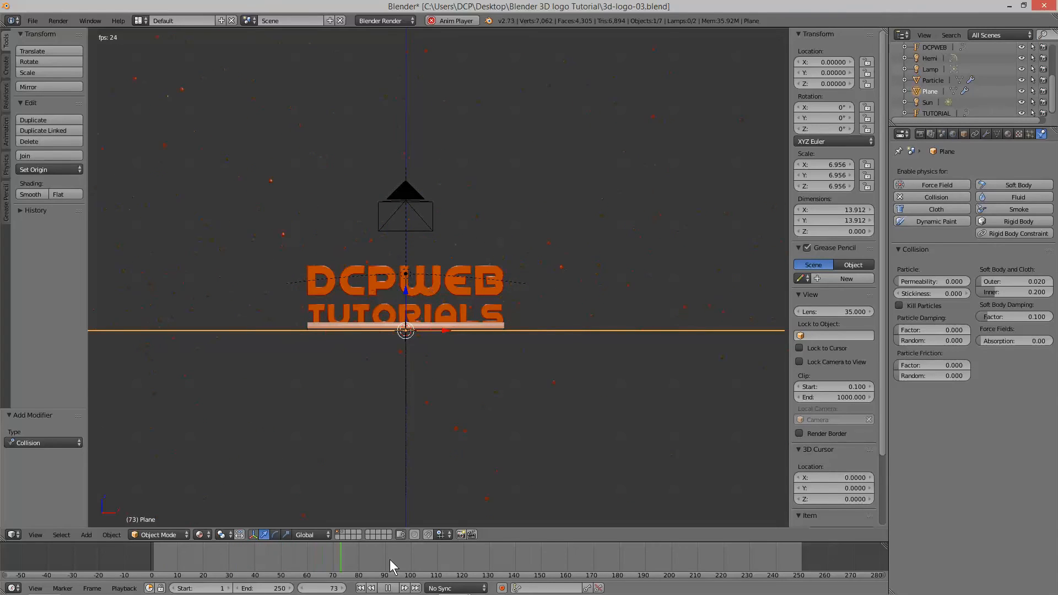
{"action": "left_click", "coordinate": [389, 589]}
{"action": "left_click", "coordinate": [361, 588]}
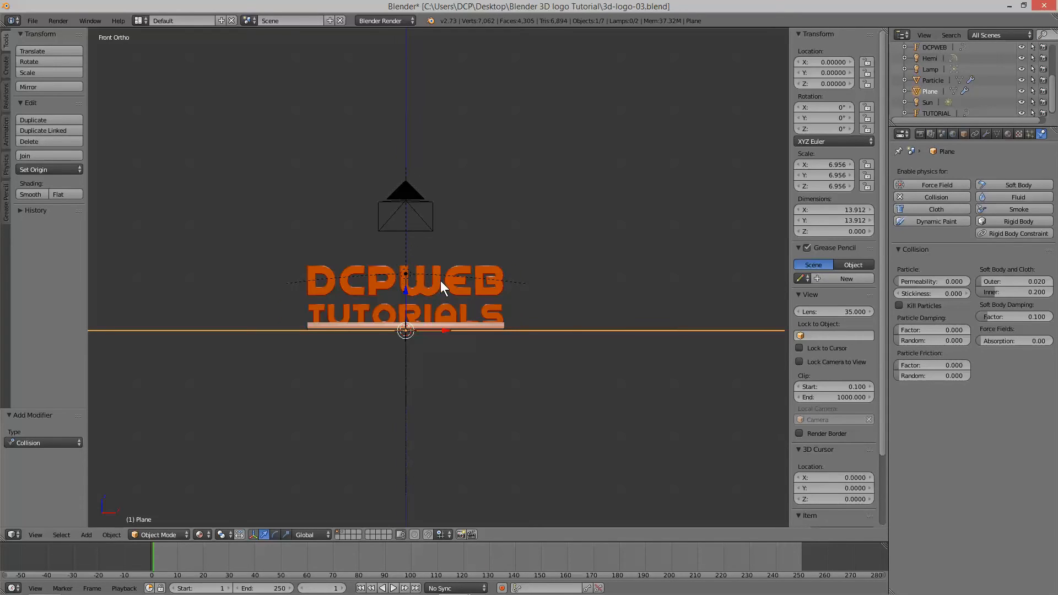
Convert the DCPWEB text object to a mesh
{"action": "scroll", "coordinate": [441, 280], "scroll_direction": "up", "scroll_amount": 3}
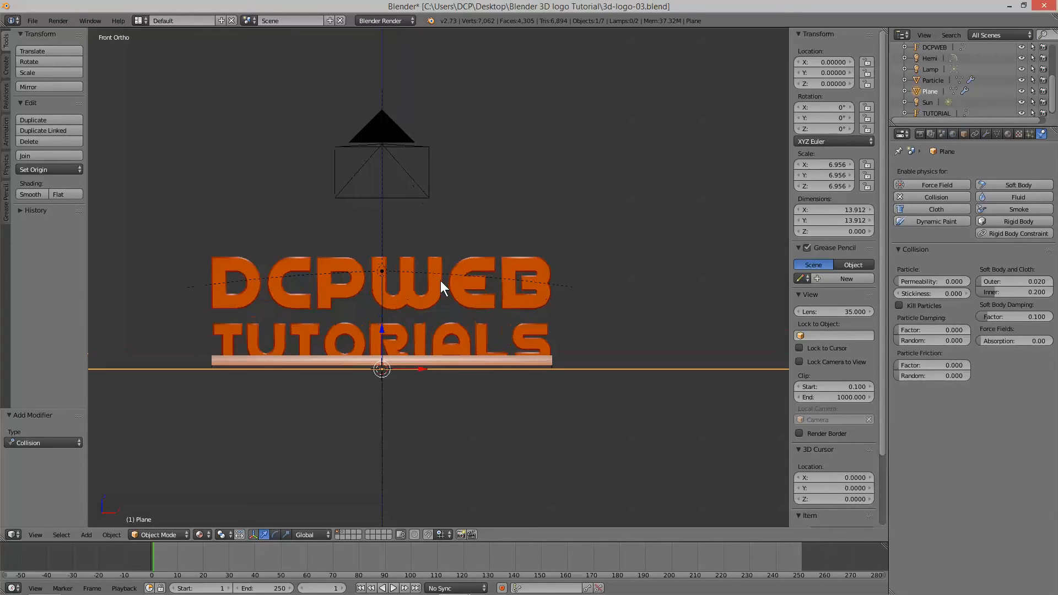
{"action": "right_click", "coordinate": [408, 293]}
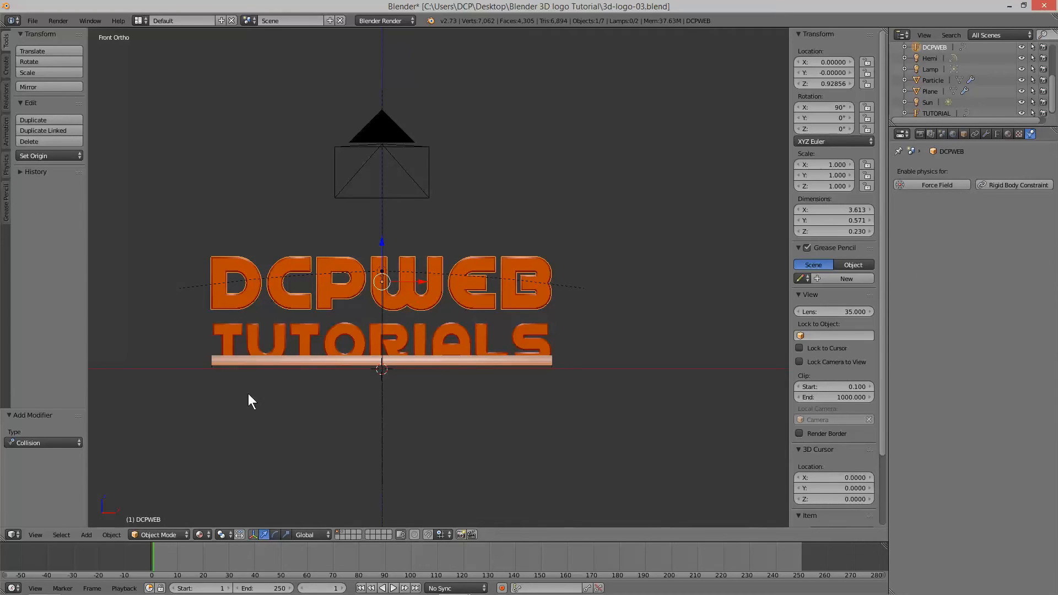
{"action": "left_click", "coordinate": [111, 534]}
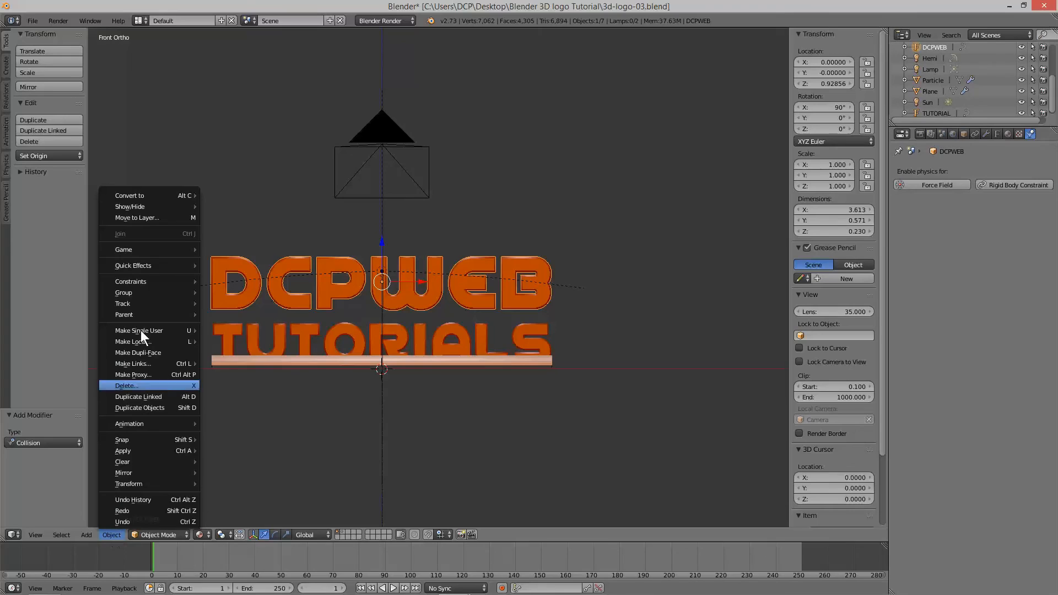
{"action": "mouse_move", "coordinate": [147, 197]}
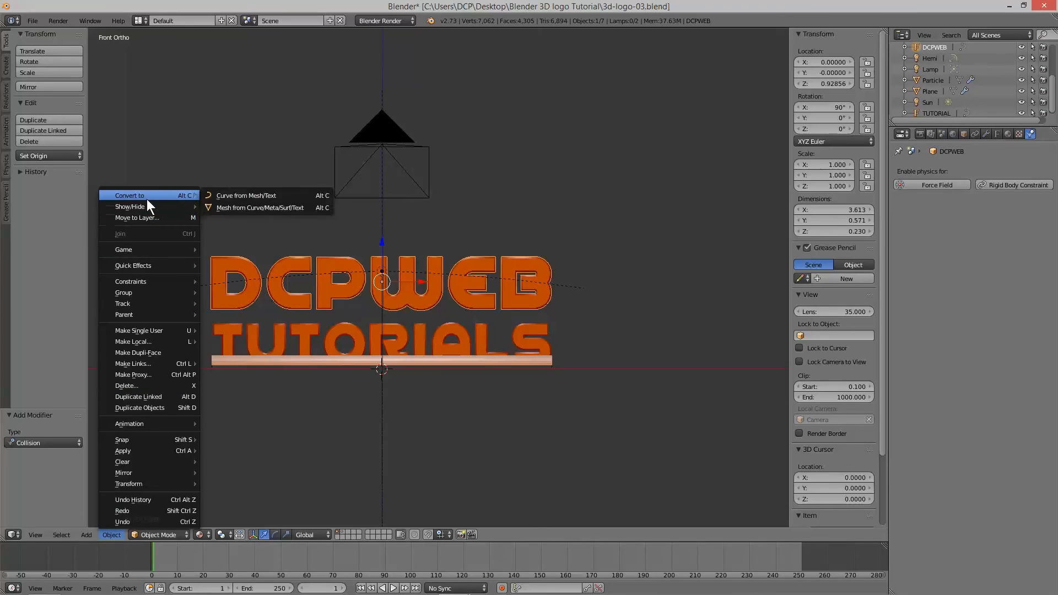
{"action": "left_click", "coordinate": [253, 208]}
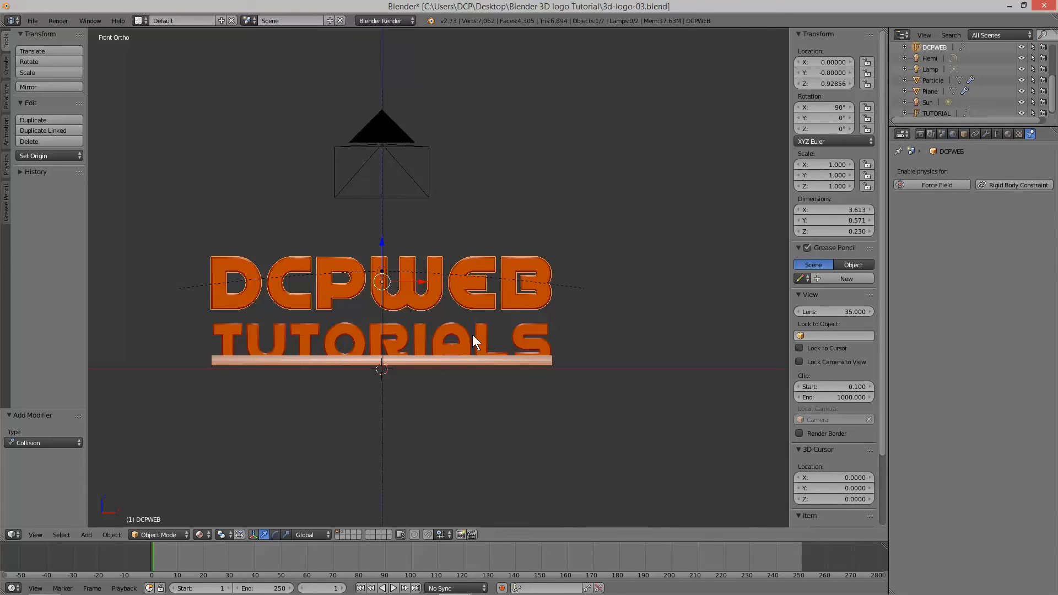
{"action": "left_click", "coordinate": [113, 534]}
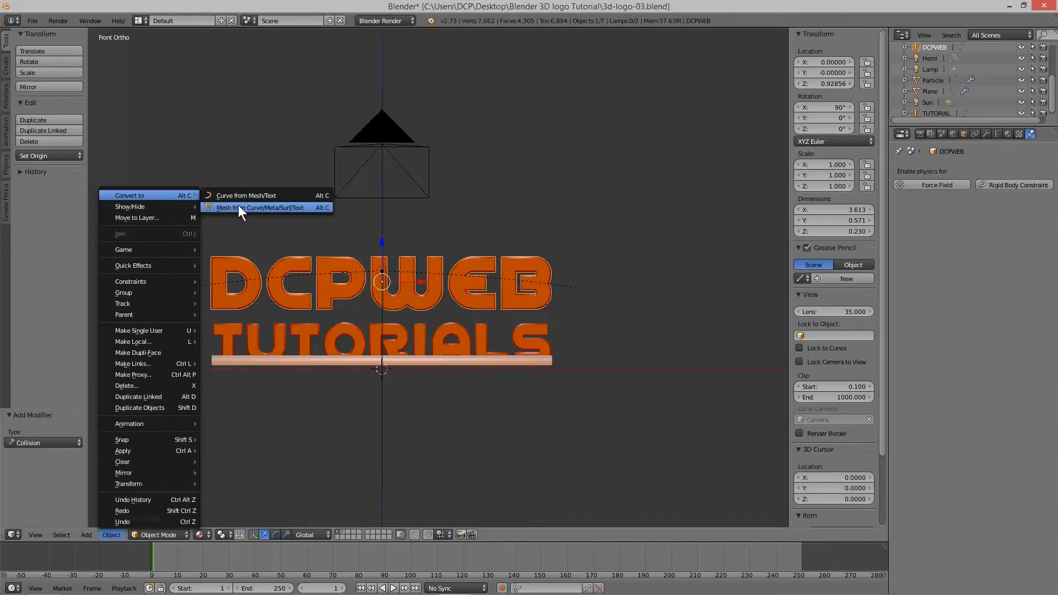
{"action": "left_click", "coordinate": [238, 208]}
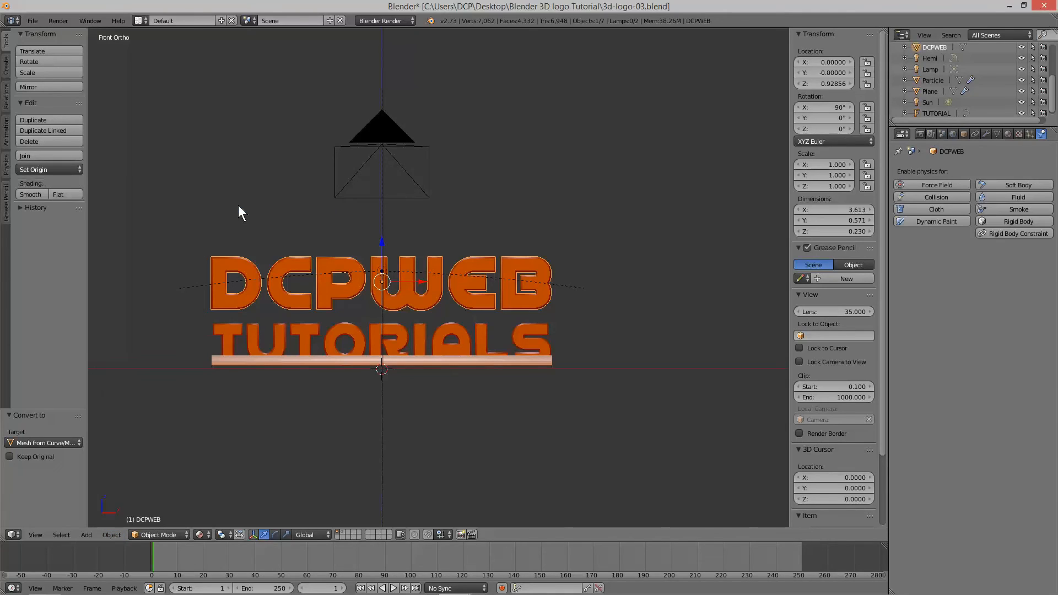
Convert the TUTORIALS text object to a mesh as well
{"action": "right_click", "coordinate": [299, 327]}
{"action": "left_click", "coordinate": [112, 534]}
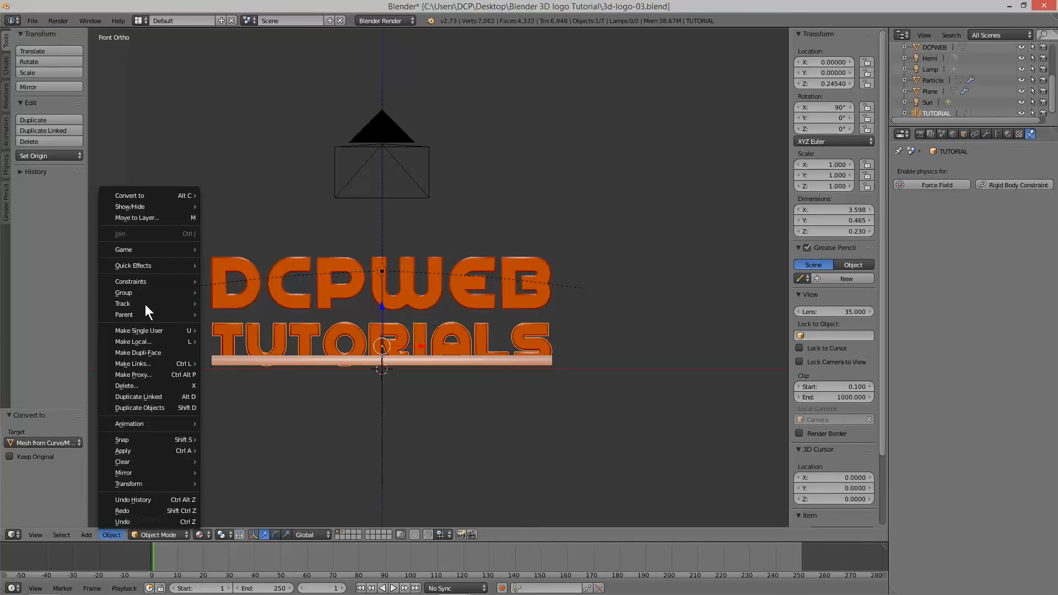
{"action": "mouse_move", "coordinate": [160, 196]}
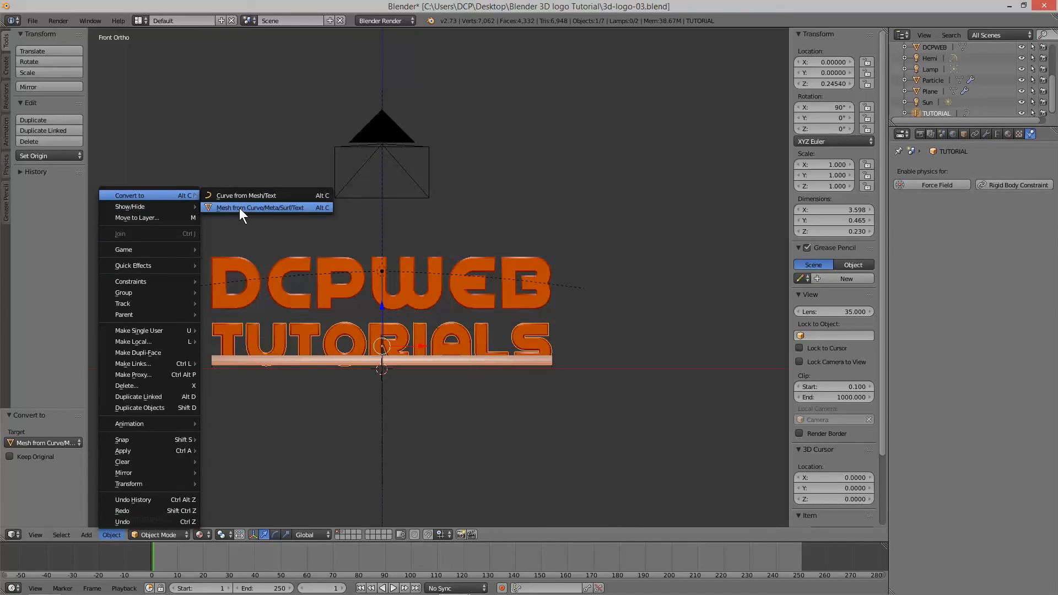
{"action": "left_click", "coordinate": [239, 208]}
Enable Collision physics on both the DCPWEB and TUTORIALS meshes
{"action": "right_click", "coordinate": [324, 287]}
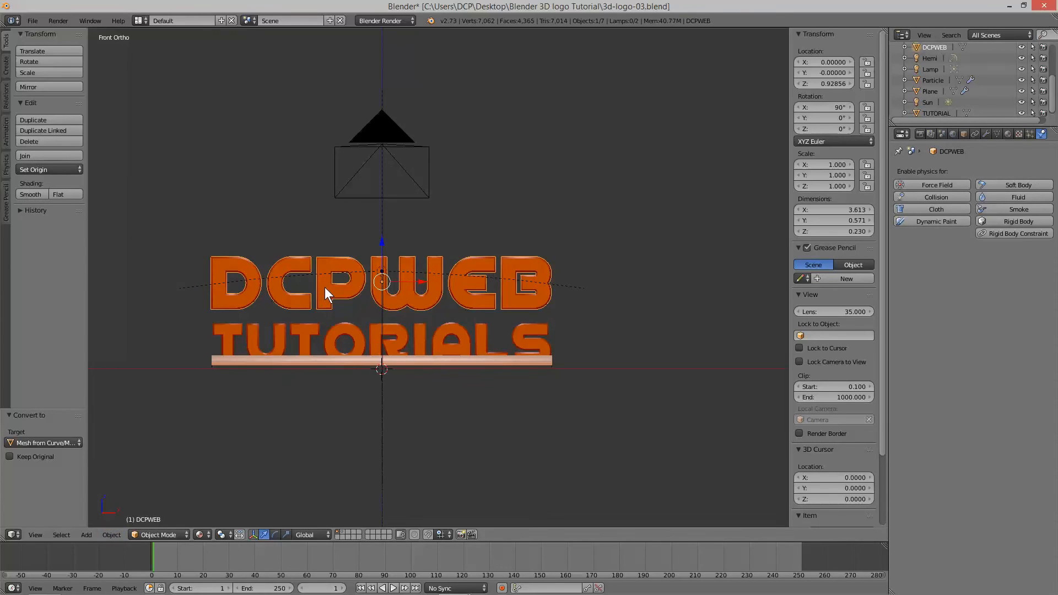
{"action": "left_click", "coordinate": [950, 197]}
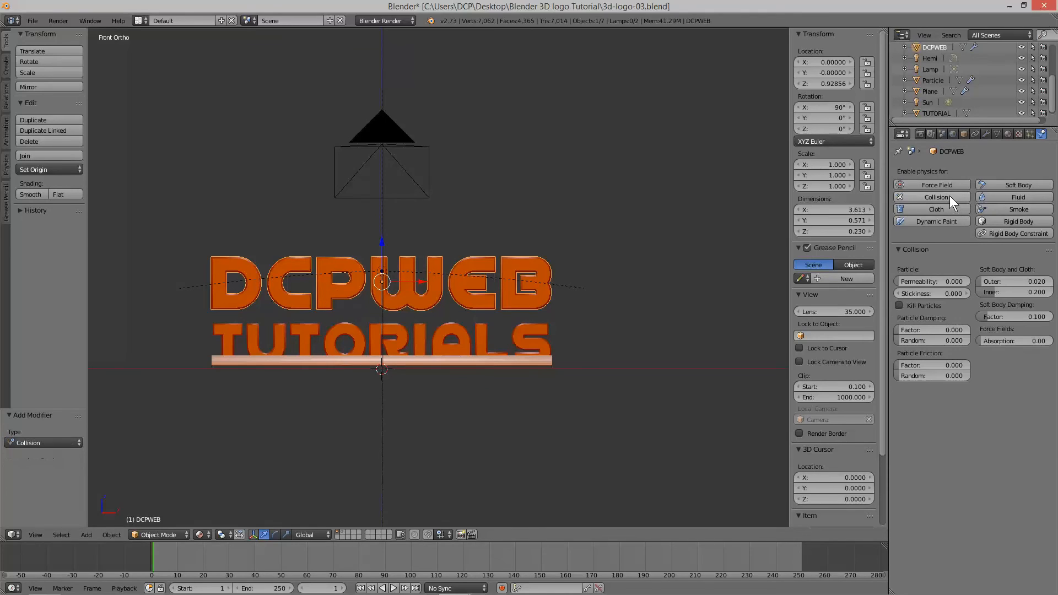
{"action": "right_click", "coordinate": [459, 333]}
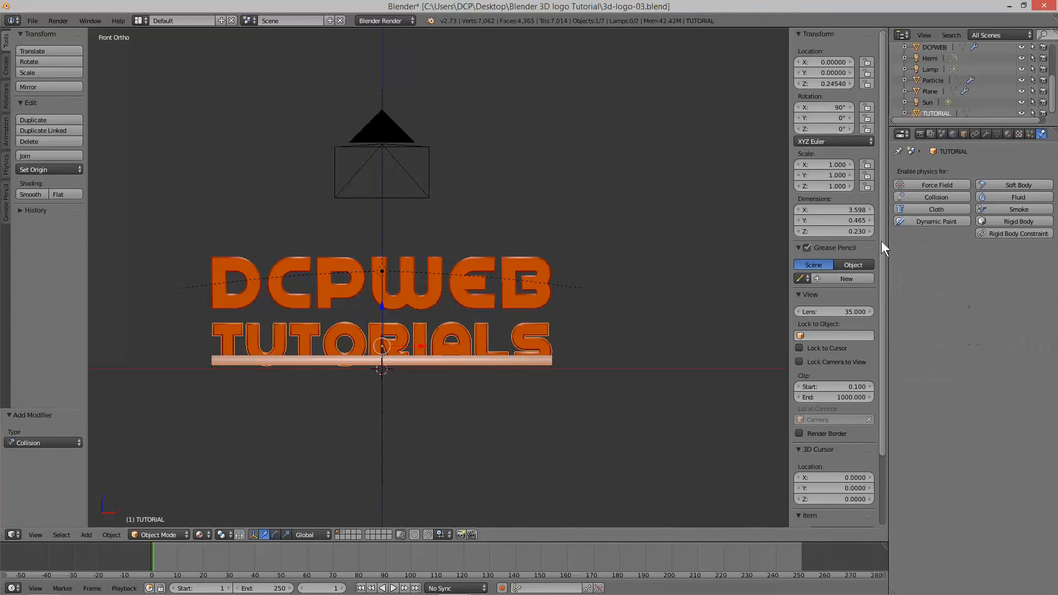
{"action": "left_click", "coordinate": [922, 196]}
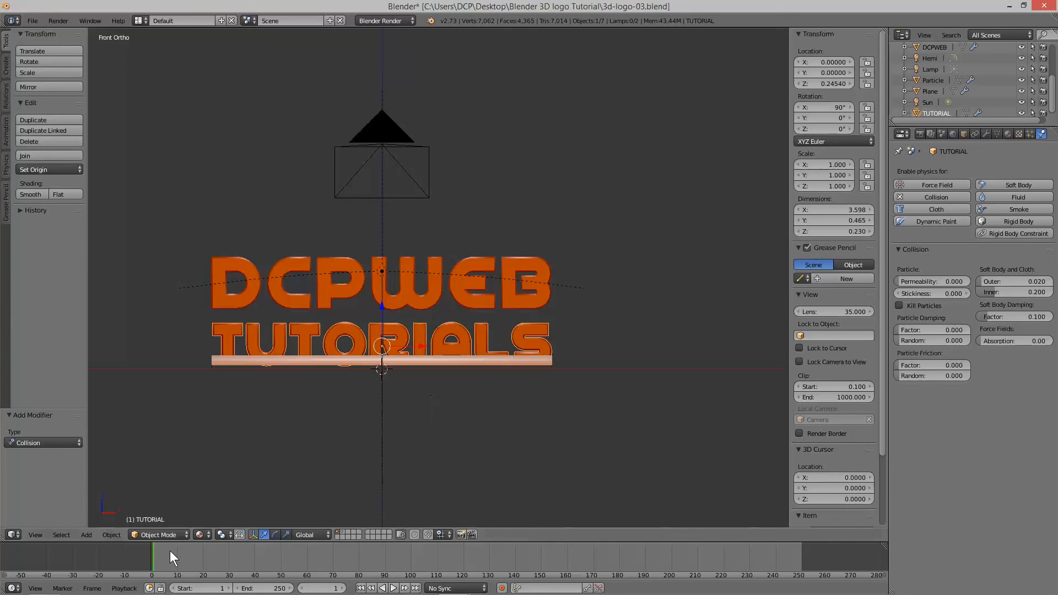
Scrub to frame 25, test-render the logo with its particles, and close the render
{"action": "mouse_move", "coordinate": [156, 557]}
{"action": "left_mouse_down"}
{"action": "mouse_move", "coordinate": [213, 571]}
{"action": "mouse_move", "coordinate": [164, 558]}
{"action": "mouse_move", "coordinate": [216, 561]}
{"action": "left_mouse_up"}
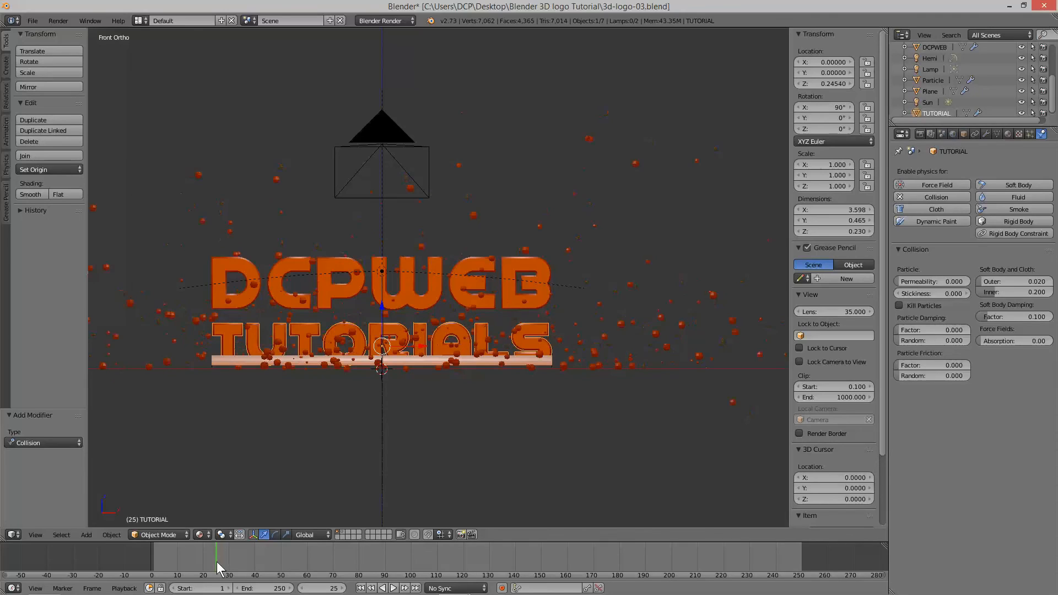
{"action": "key", "text": "F12"}
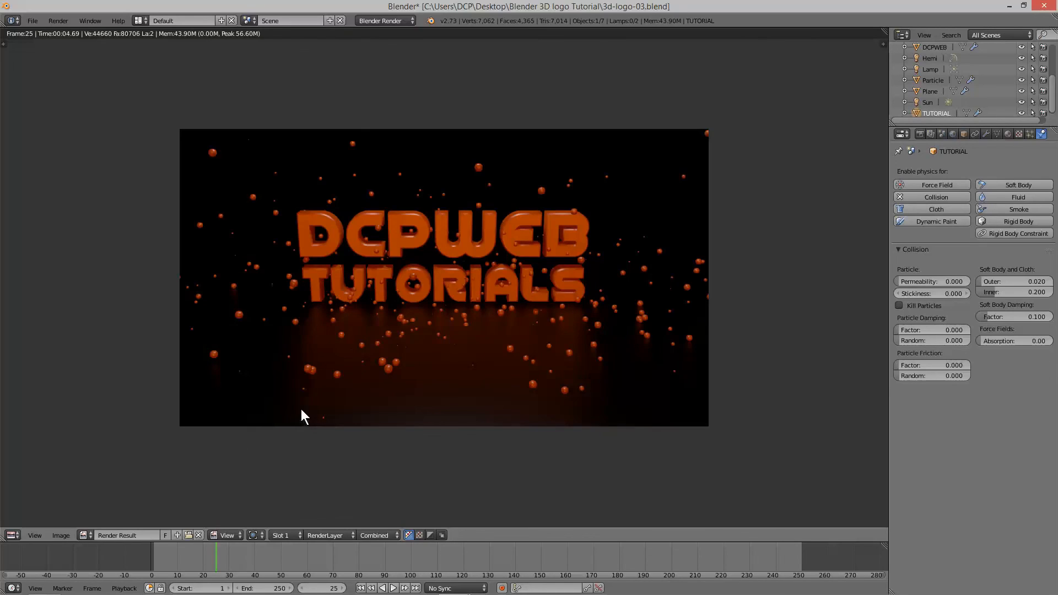
{"action": "key", "text": "Escape"}
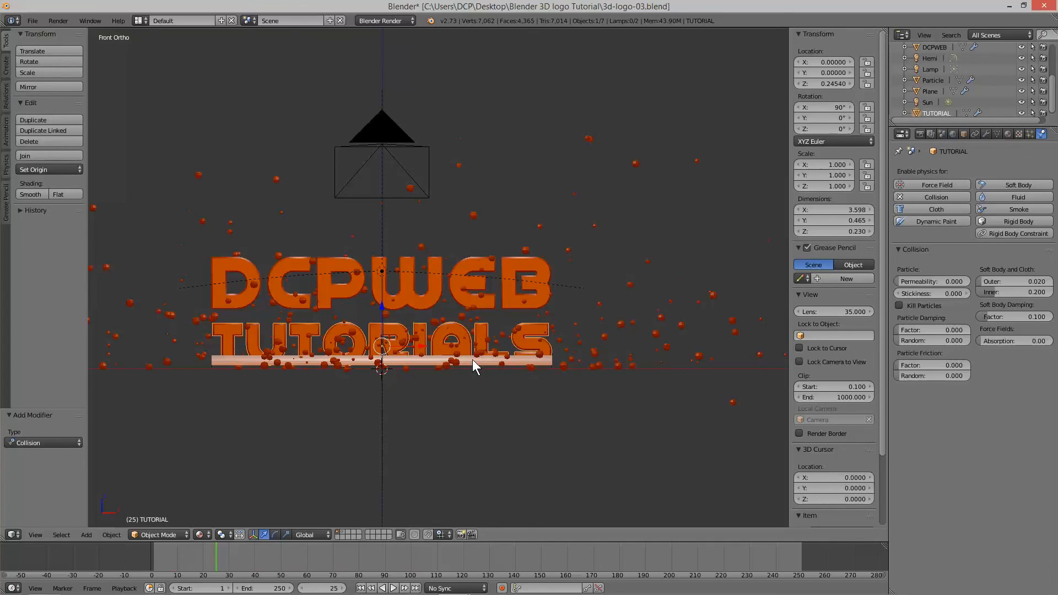
Bring up the base cylinder's particle physics settings and replay the animation from the first frame to check the particle motion
{"action": "right_click", "coordinate": [327, 364]}
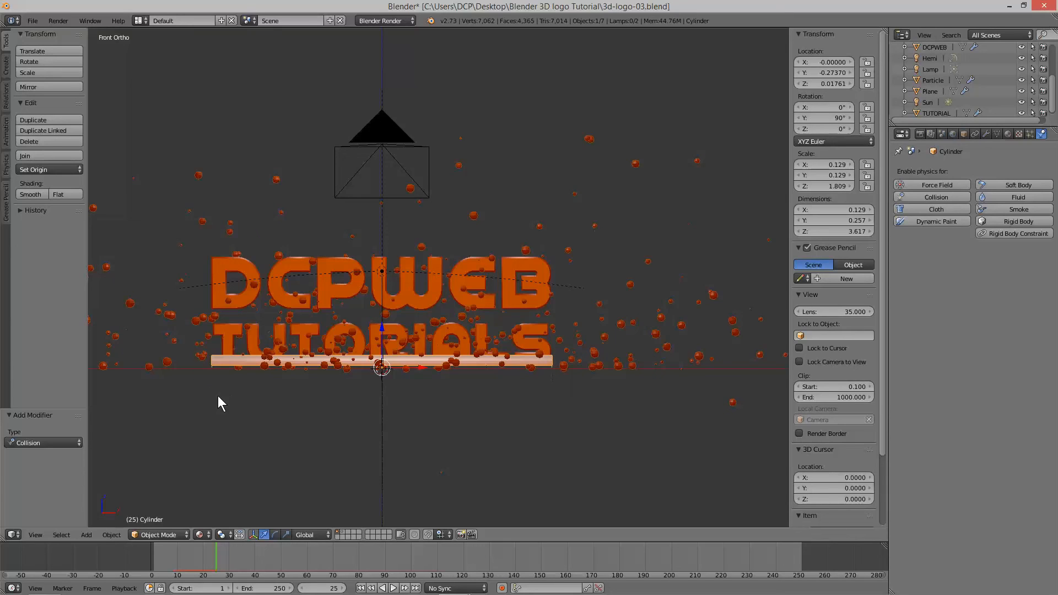
{"action": "middle_click_drag", "start_coordinate": [231, 396], "coordinate": [315, 388]}
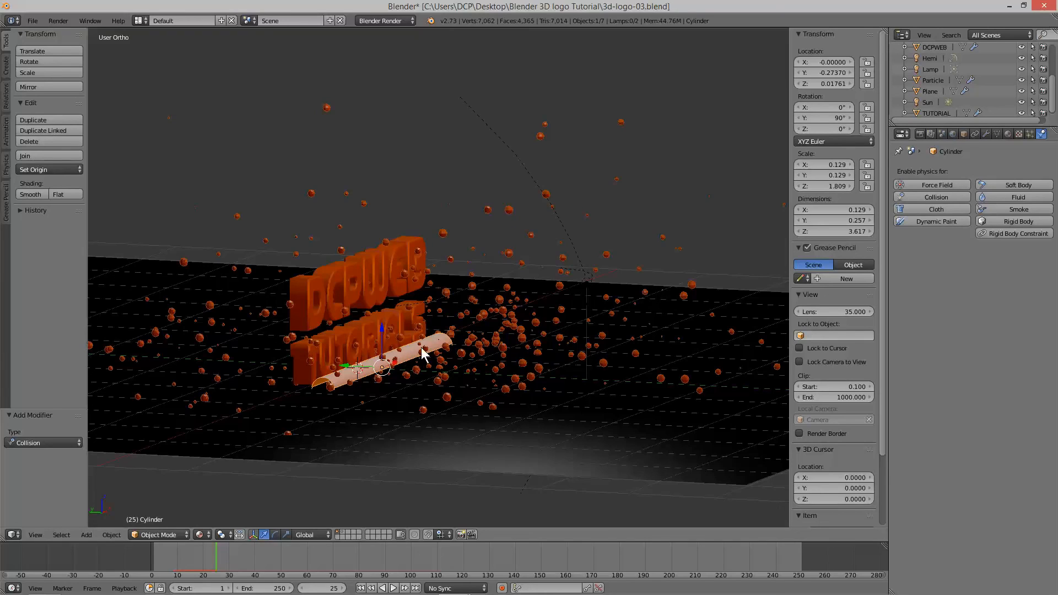
{"action": "left_click", "coordinate": [1030, 135]}
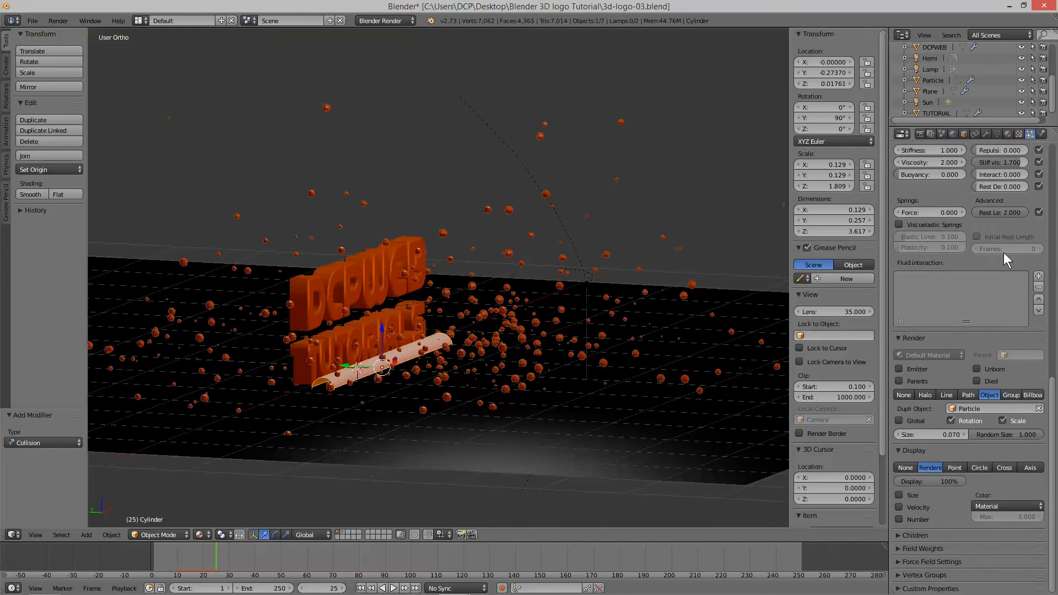
{"action": "scroll", "coordinate": [930, 381], "scroll_direction": "up", "scroll_amount": 4}
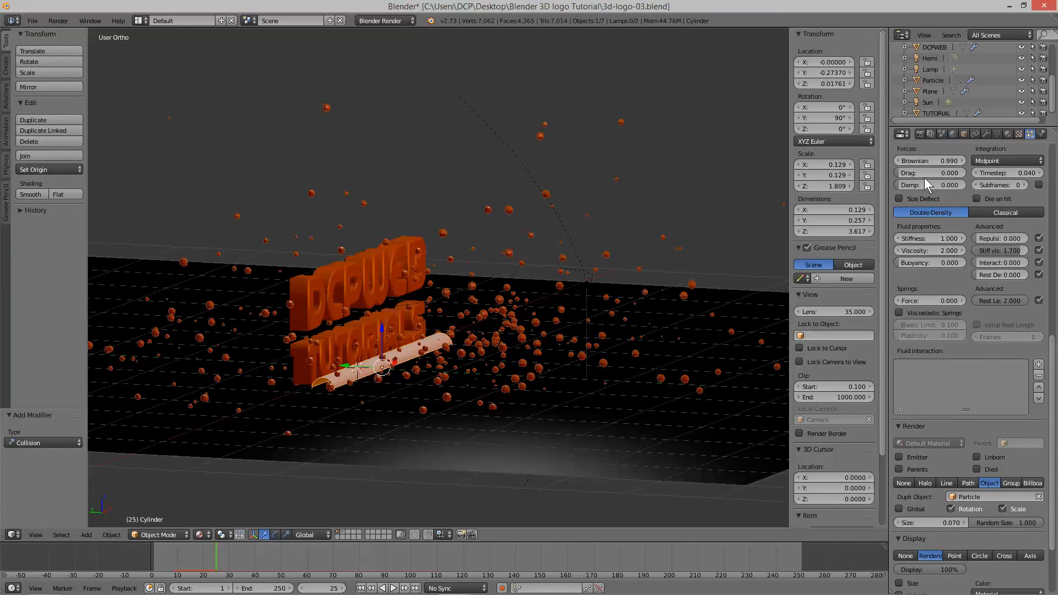
{"action": "scroll", "coordinate": [922, 196], "scroll_direction": "up", "scroll_amount": 3}
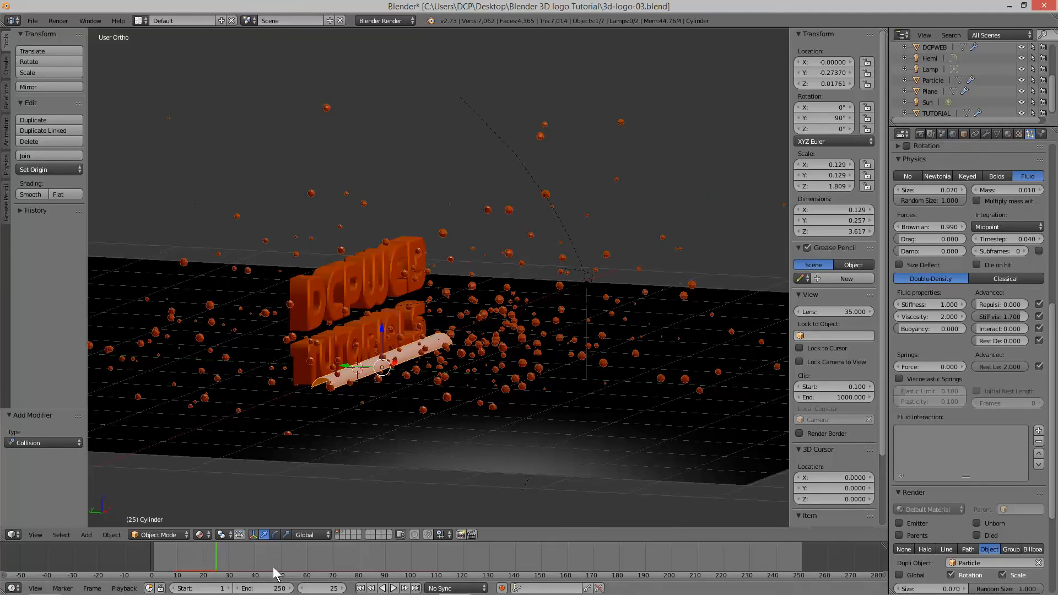
{"action": "left_click", "coordinate": [394, 588]}
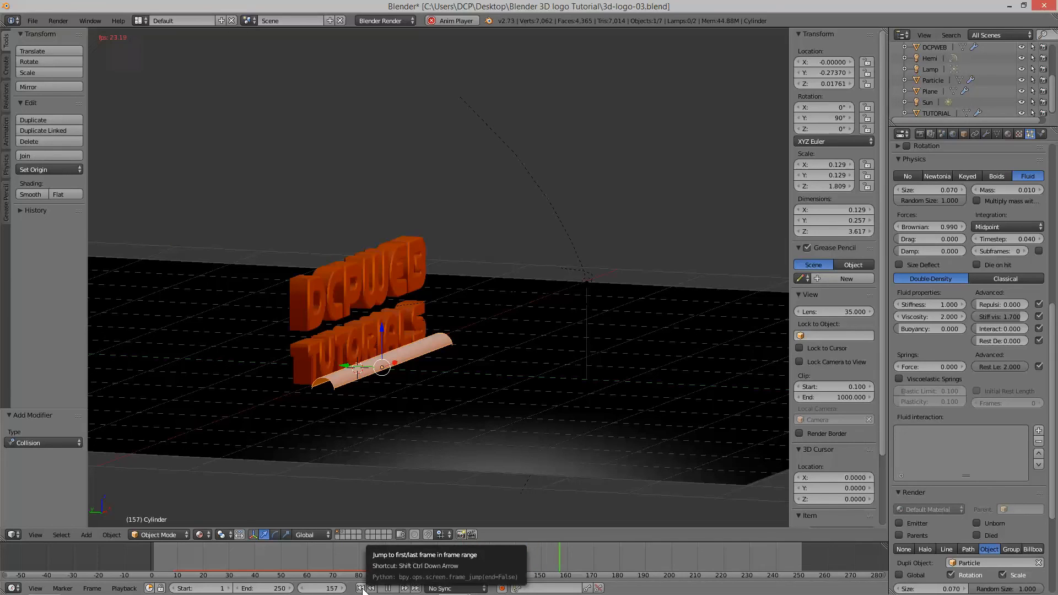
{"action": "left_click", "coordinate": [361, 589]}
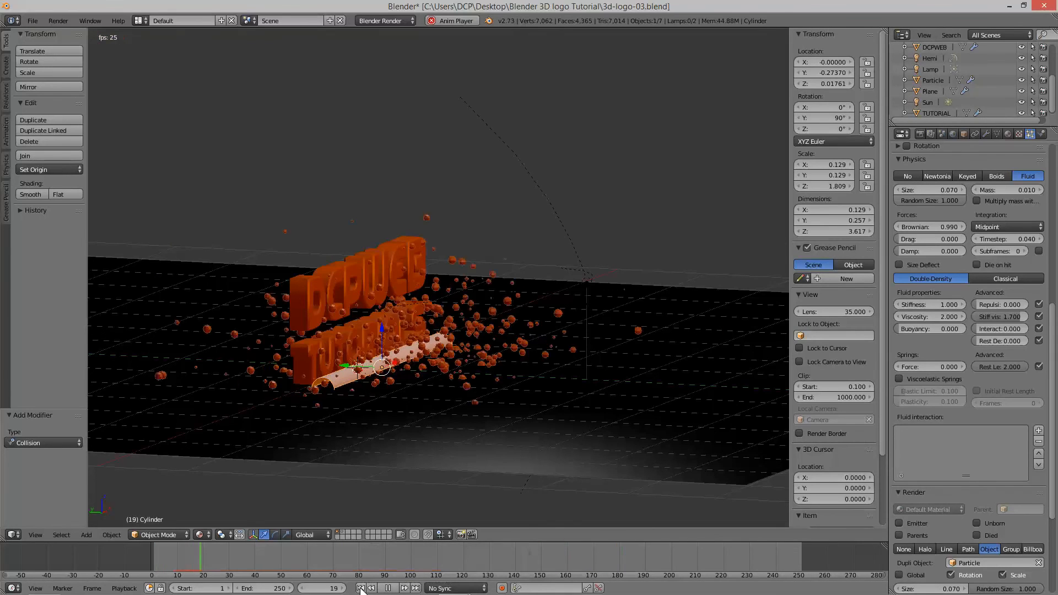
{"action": "left_click", "coordinate": [361, 588]}
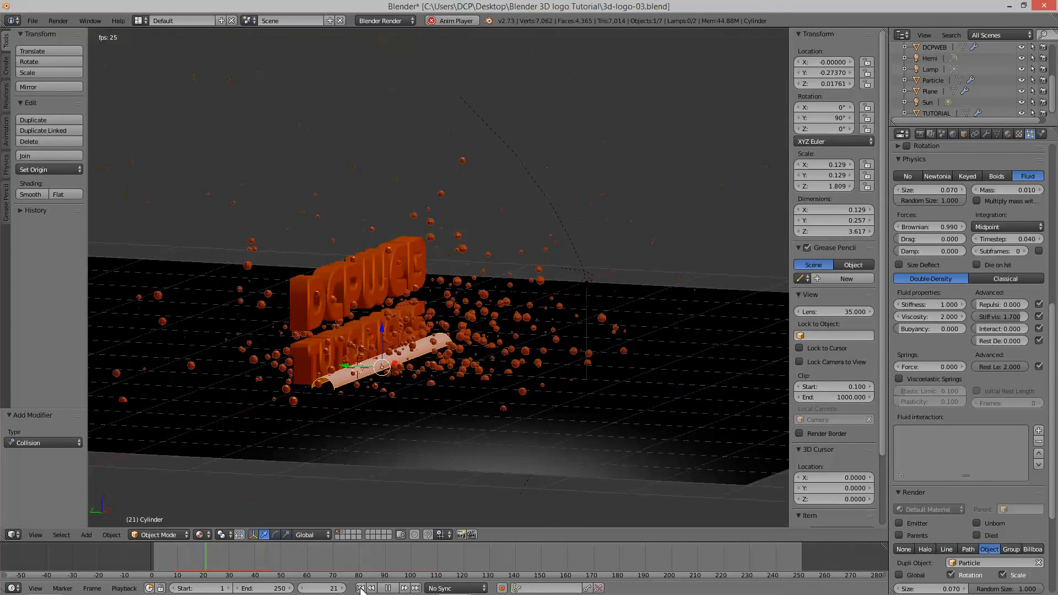
{"action": "left_click", "coordinate": [360, 589]}
Try a Brownian force of 2.360 on the cylinder's particles, and set it to 1.000
{"action": "left_click_drag", "start_coordinate": [926, 226], "coordinate": [1011, 227]}
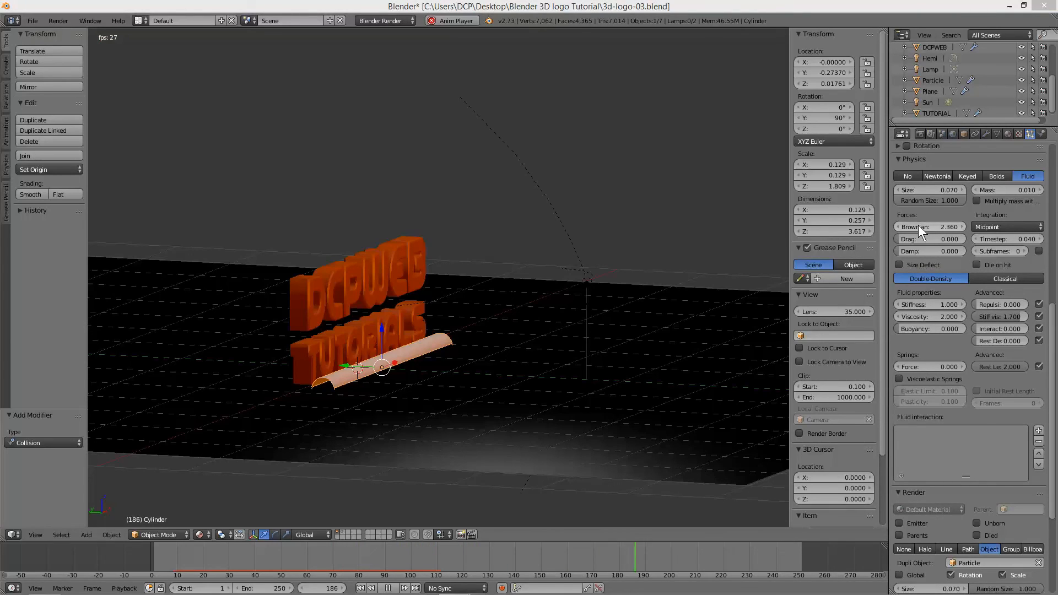
{"action": "left_click_drag", "start_coordinate": [935, 227], "coordinate": [863, 227]}
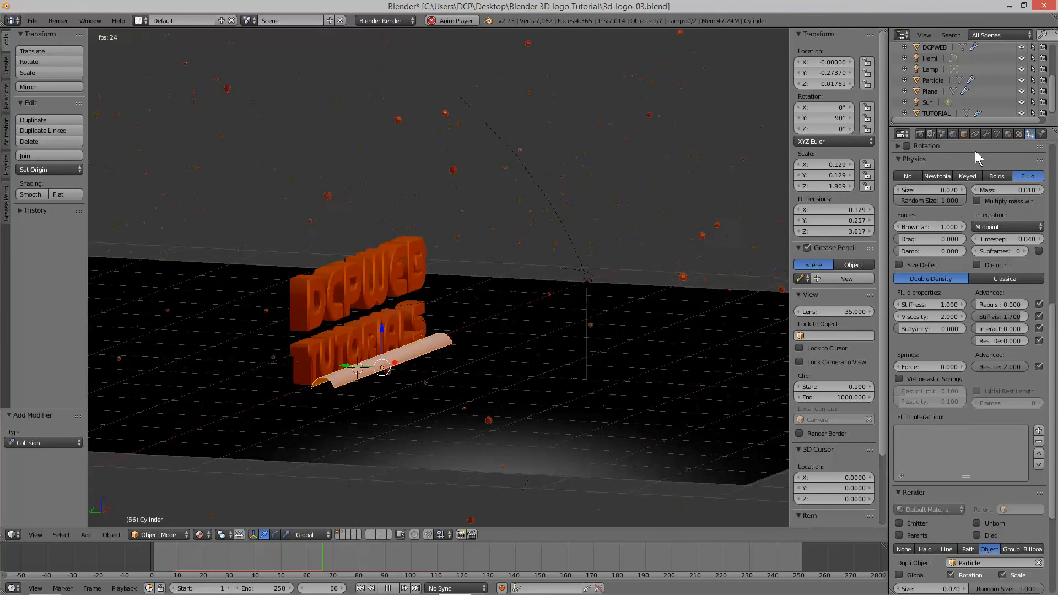